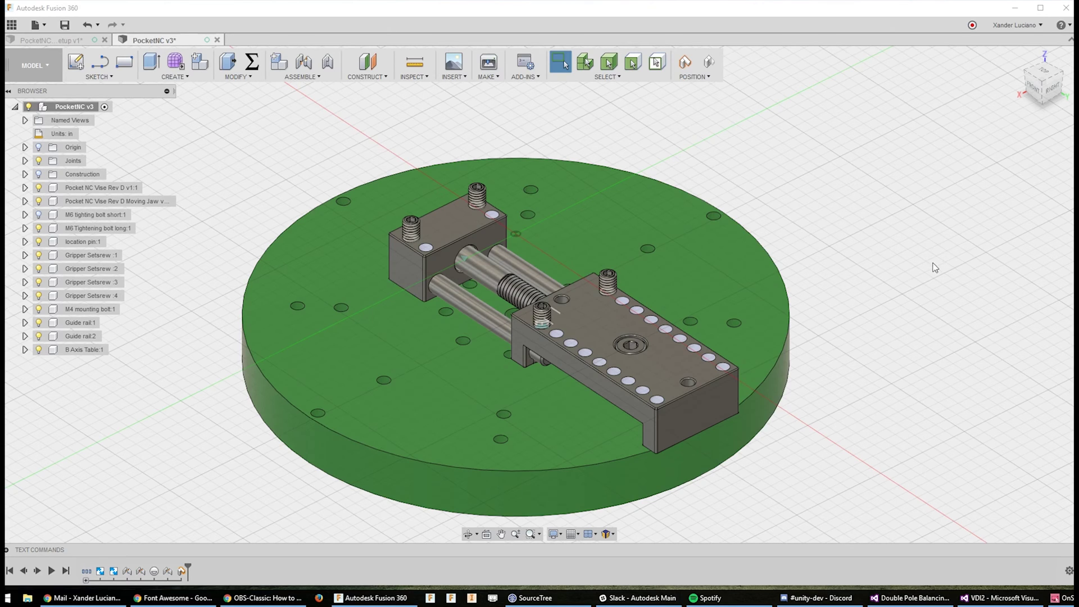
Examine the finished vise assembly on the round table from several angles, sliding the small jaw block along its guide rails.
scroll(942, 260, down, 2)
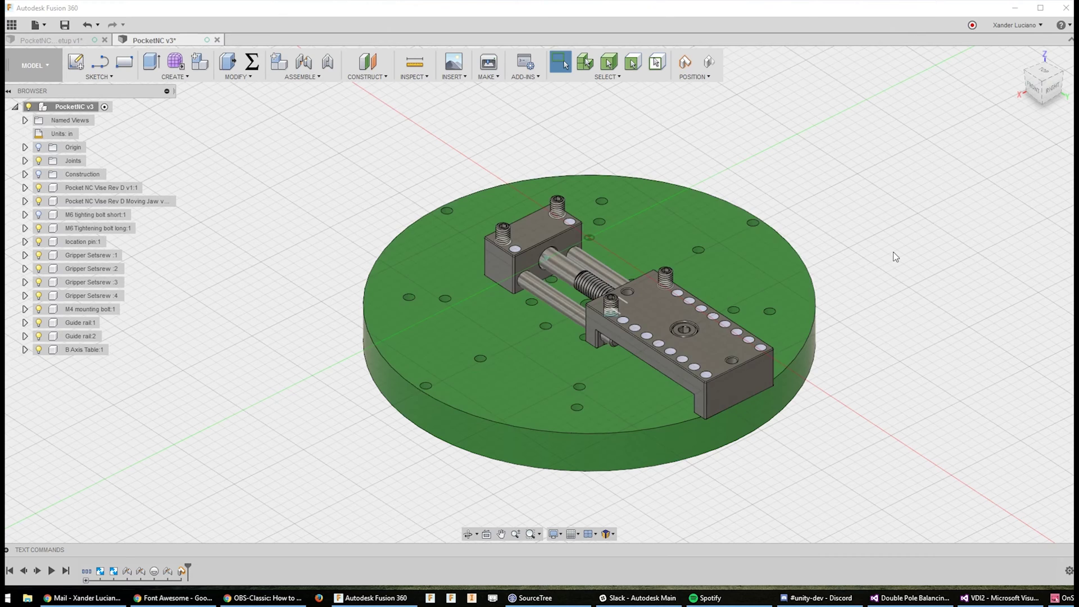
shift+middle_drag(716, 272, 541, 322)
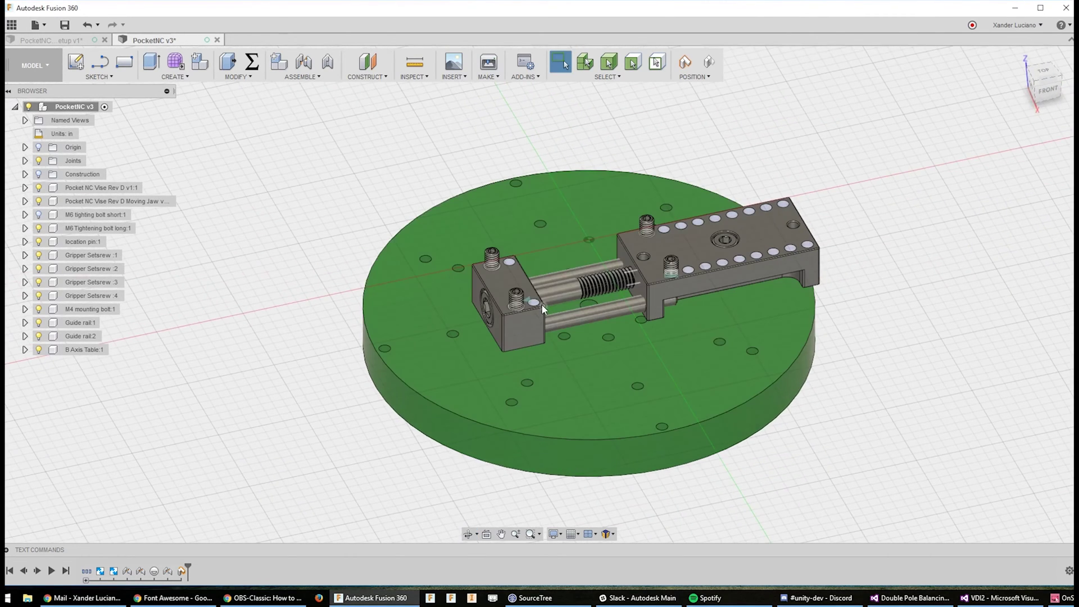
drag(541, 304, 561, 323)
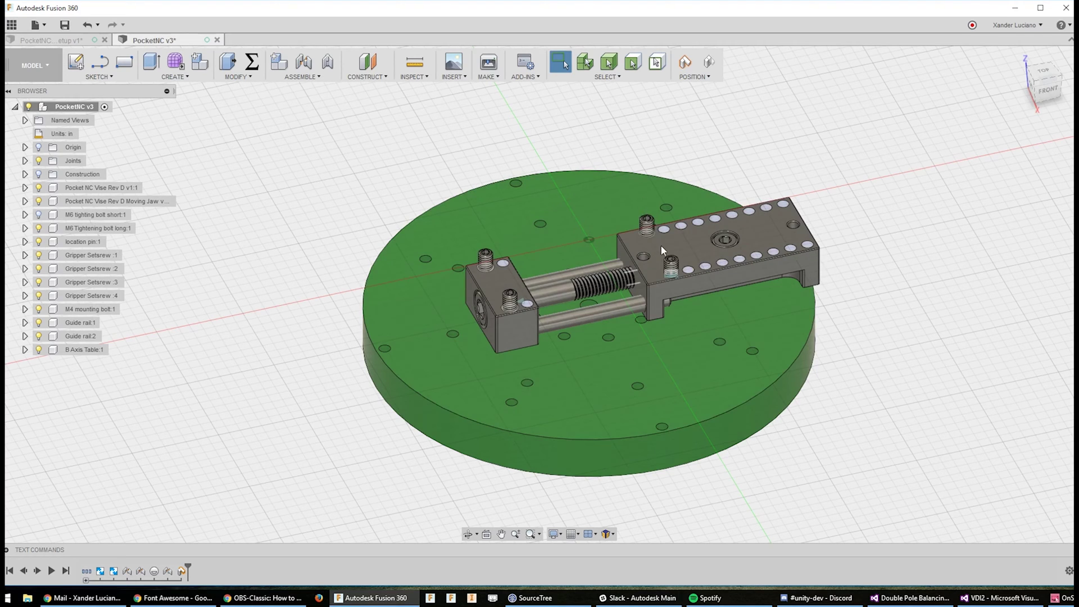
scroll(717, 246, up, 1)
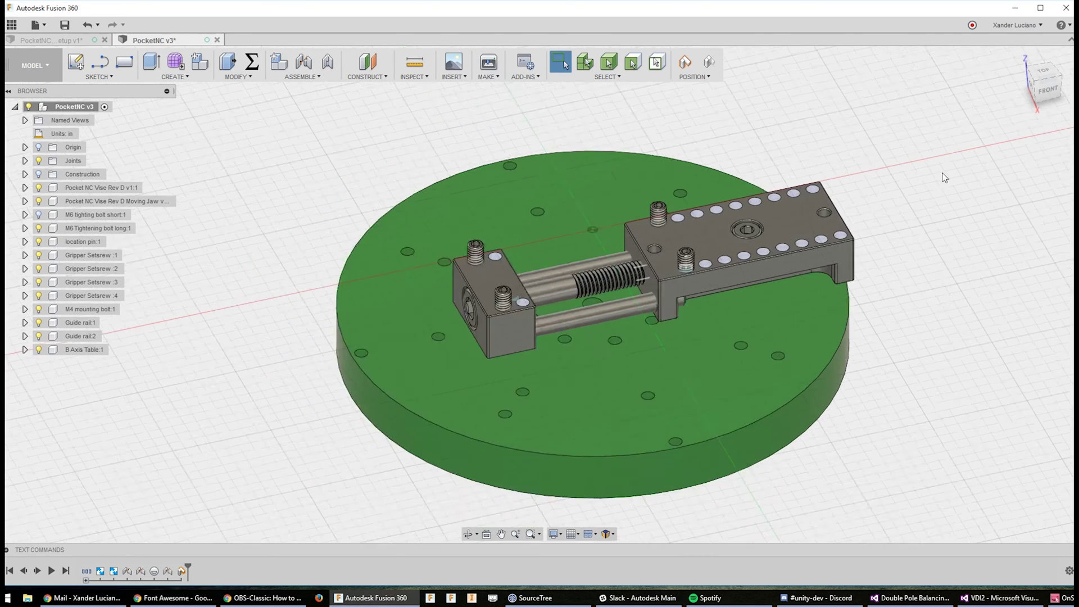
click(1041, 94)
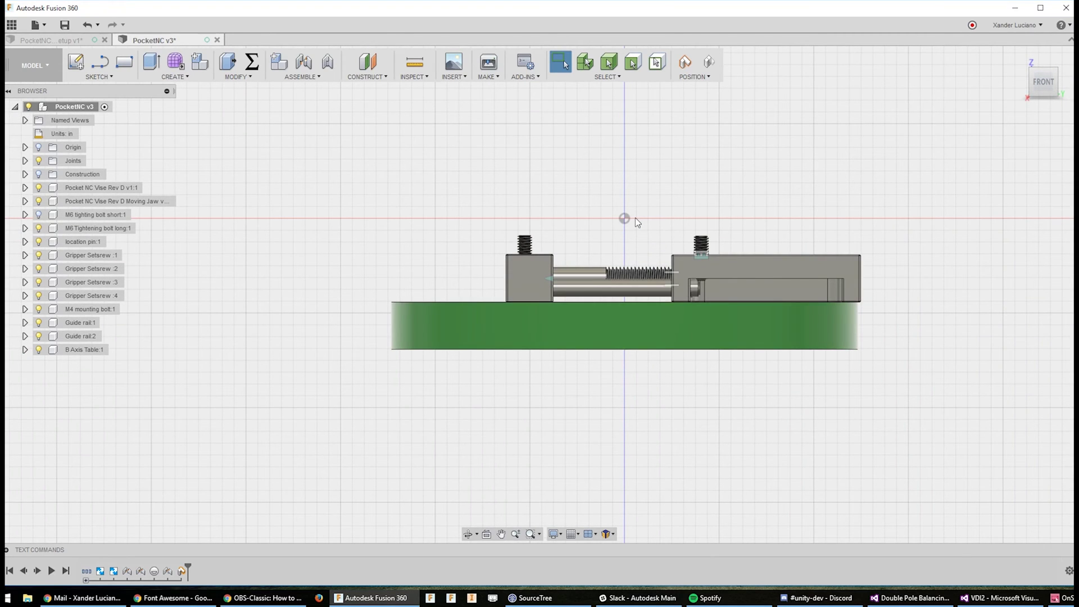
click(1046, 57)
click(1031, 95)
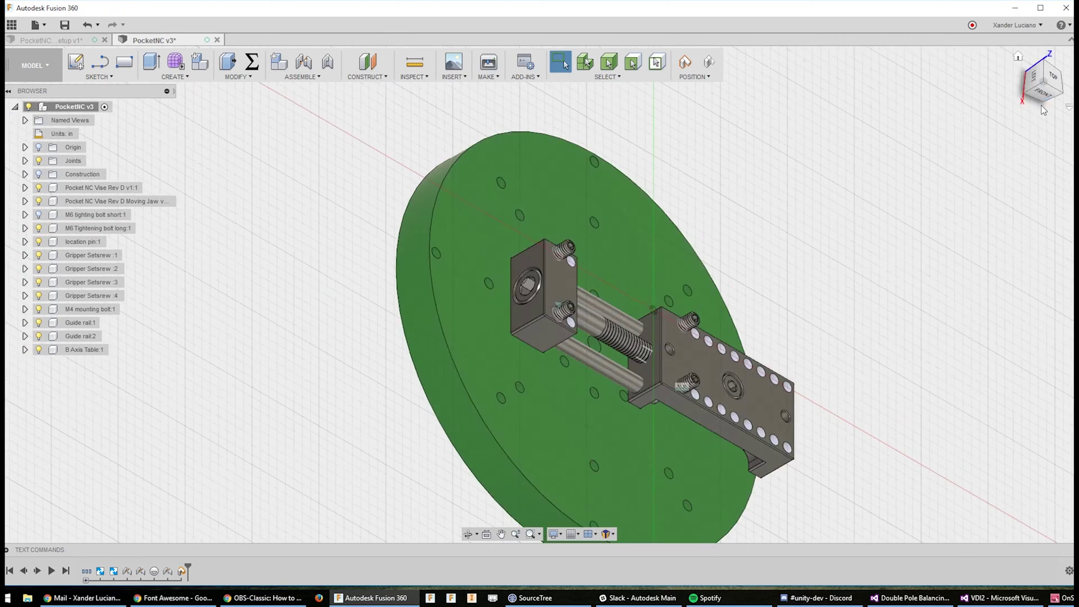
Try a milling setup in the CAM workspace with the work coordinate origin set to the model origin.
click(34, 66)
click(25, 193)
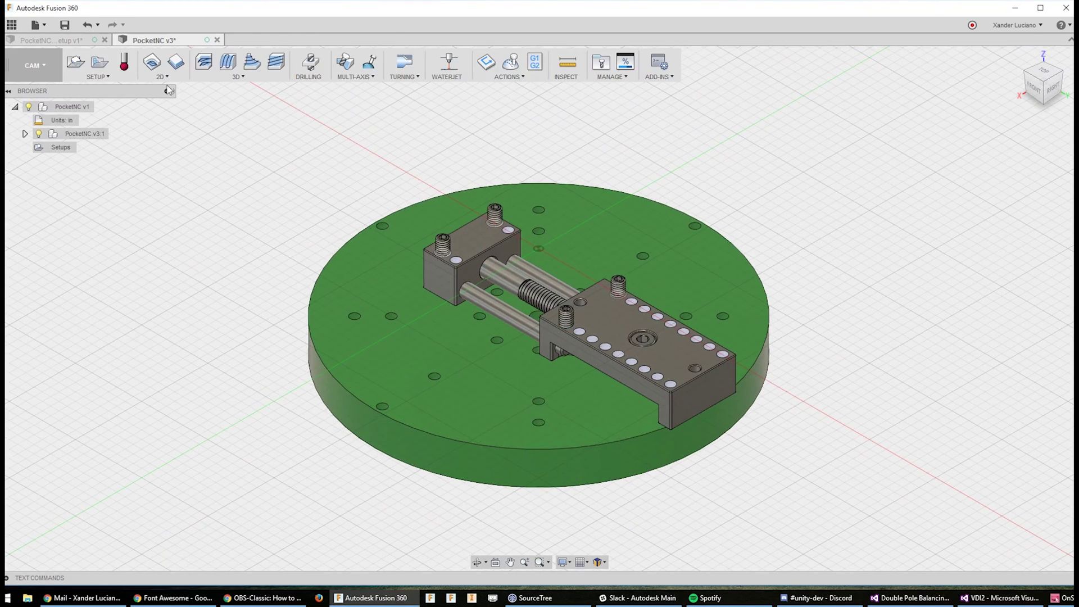
click(76, 61)
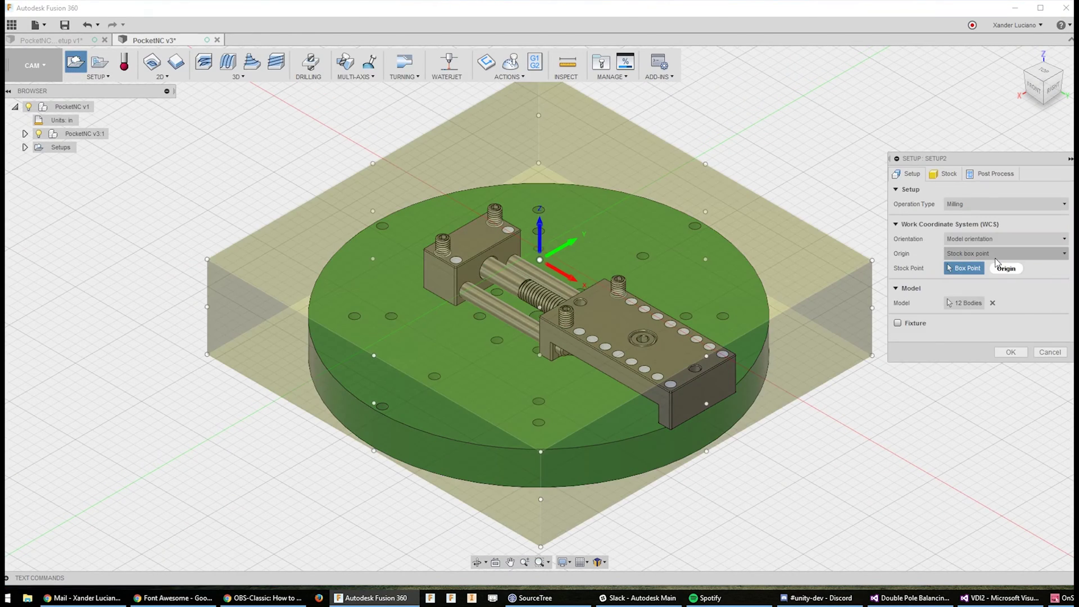
click(1003, 254)
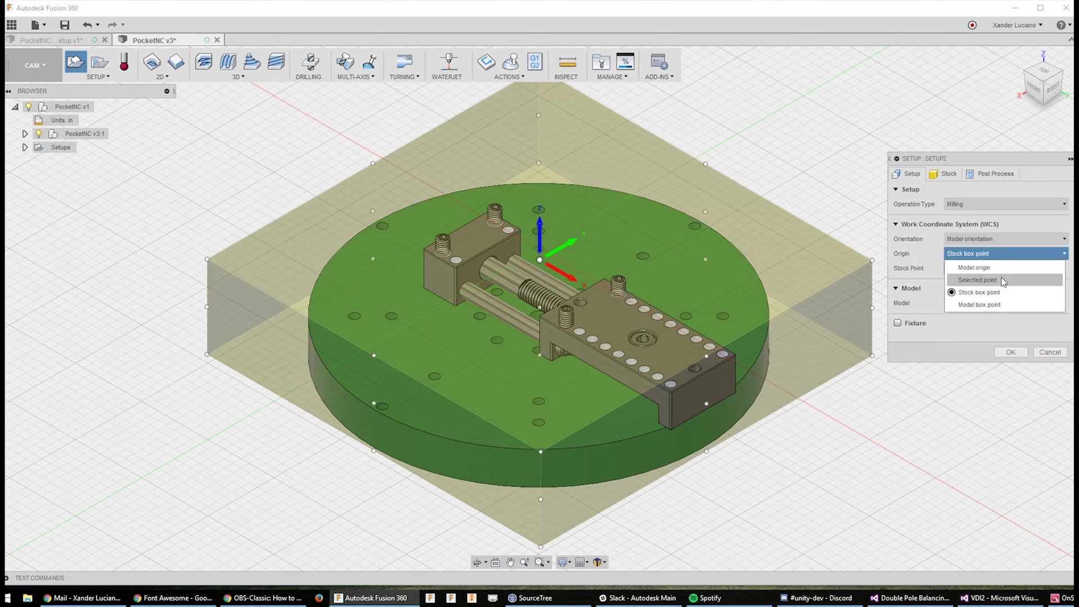
click(973, 267)
click(806, 200)
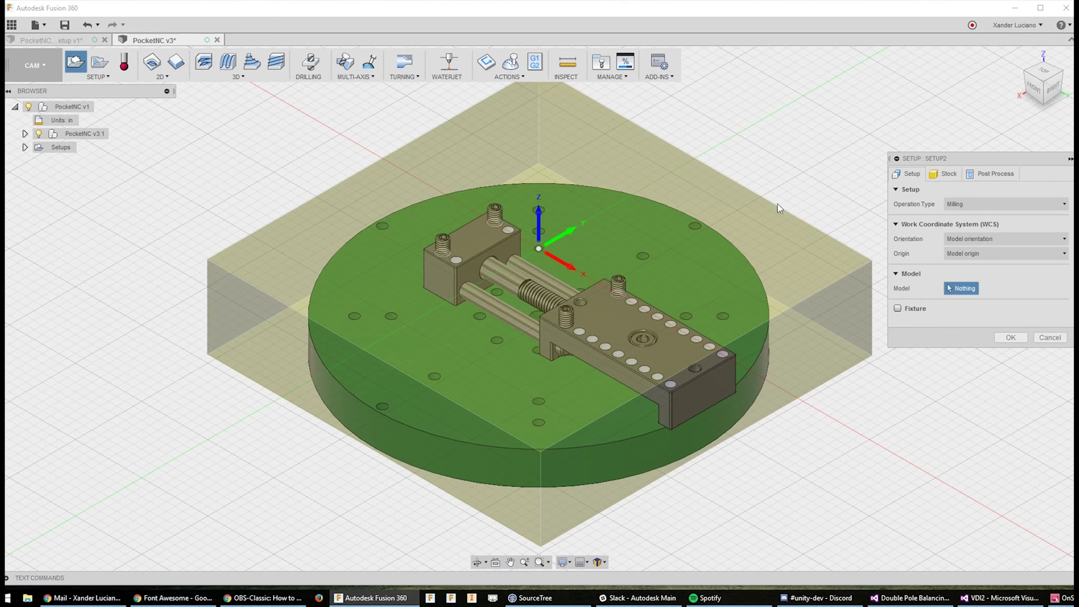
shift+middle_drag(777, 204, 817, 186)
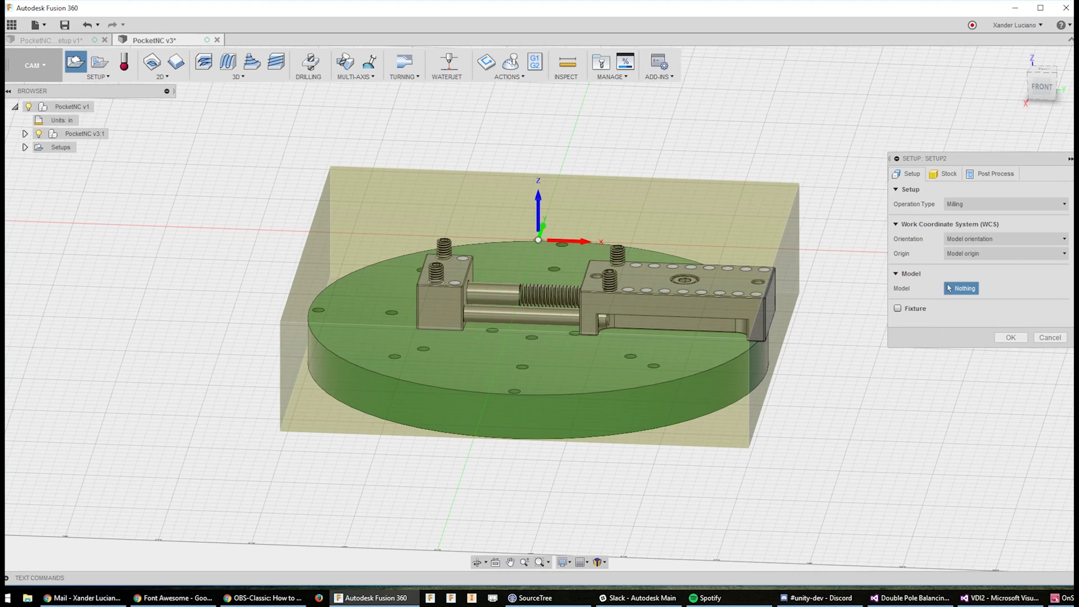
click(1050, 337)
Switch to the PocketNC CAM Setup document and examine where the table and loose vise parts sit relative to the origin.
click(72, 40)
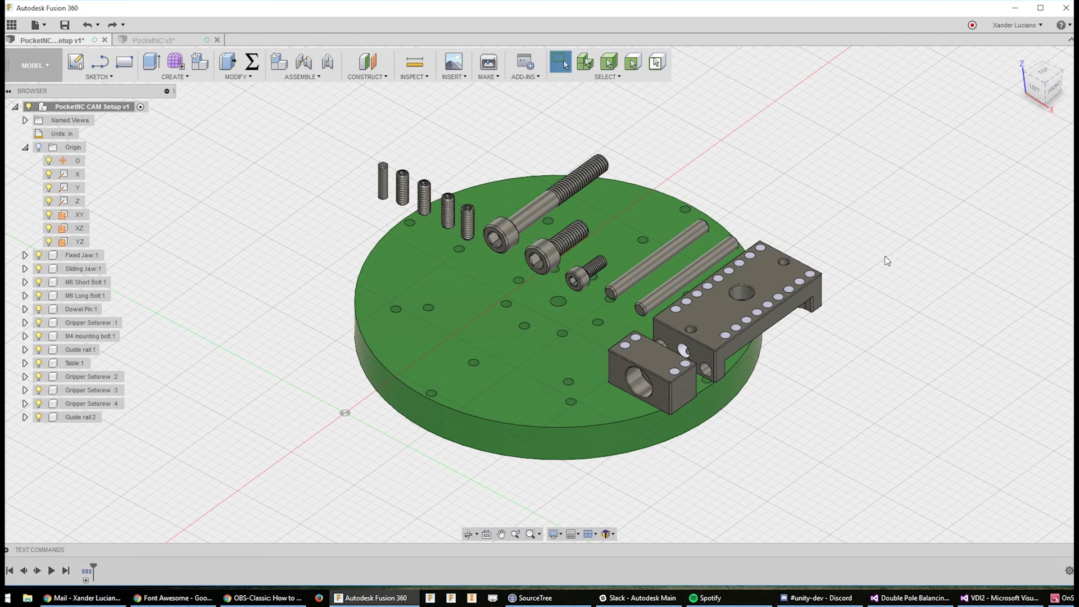
shift+middle_drag(863, 254, 531, 309)
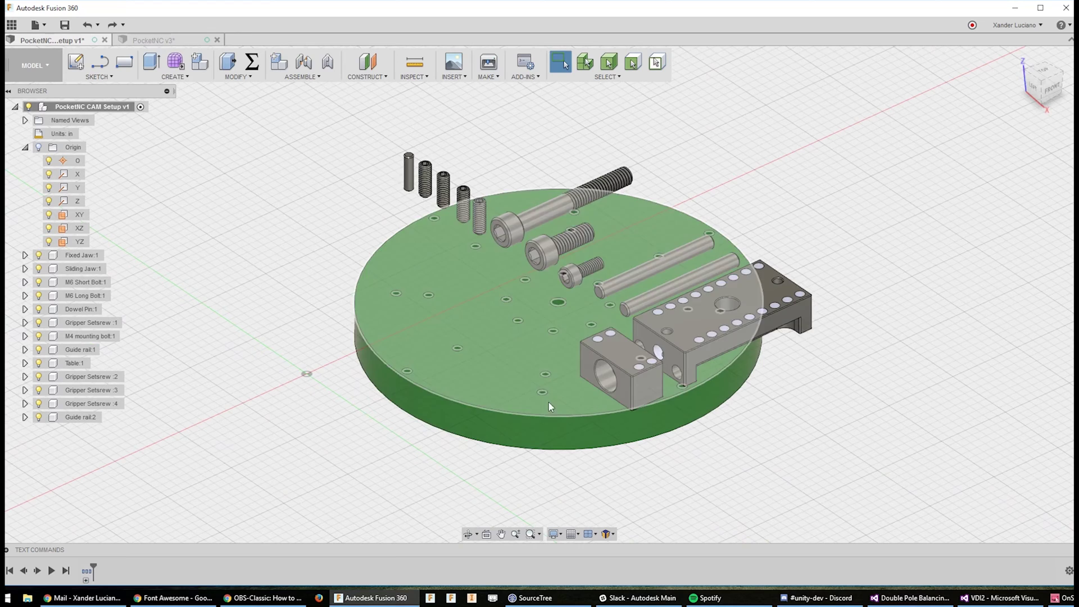
click(1050, 89)
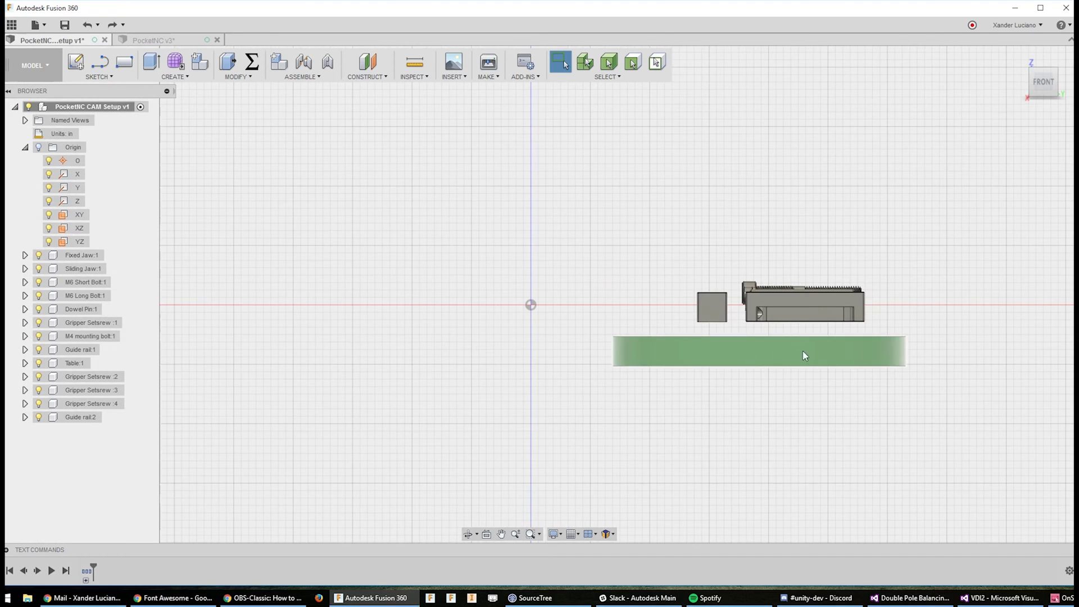
scroll(590, 303, down, 2)
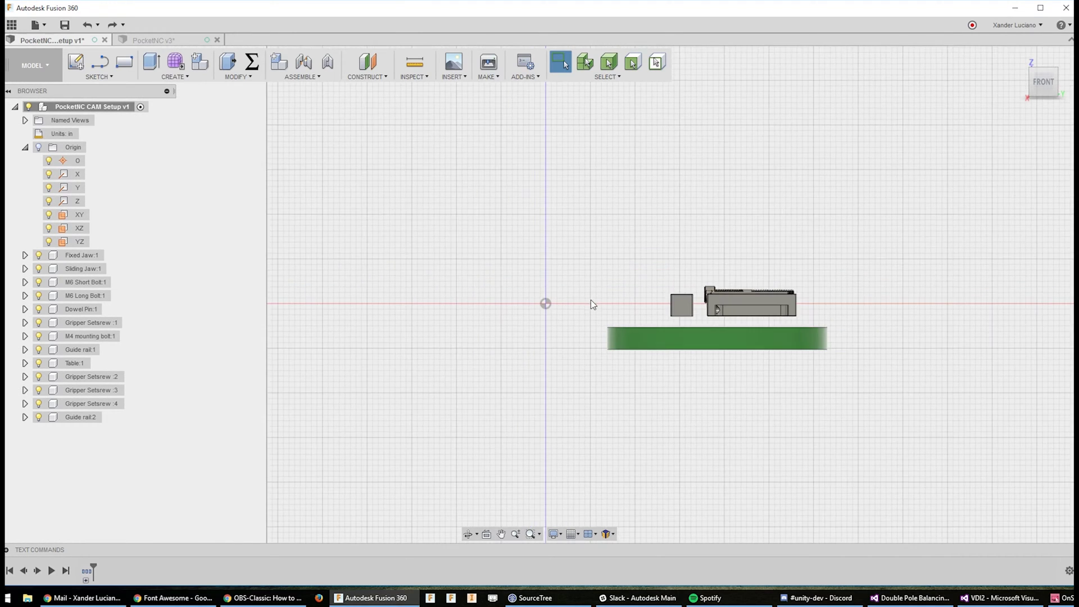
shift+middle_drag(591, 299, 558, 345)
scroll(716, 302, up, 2)
scroll(793, 308, up, 1)
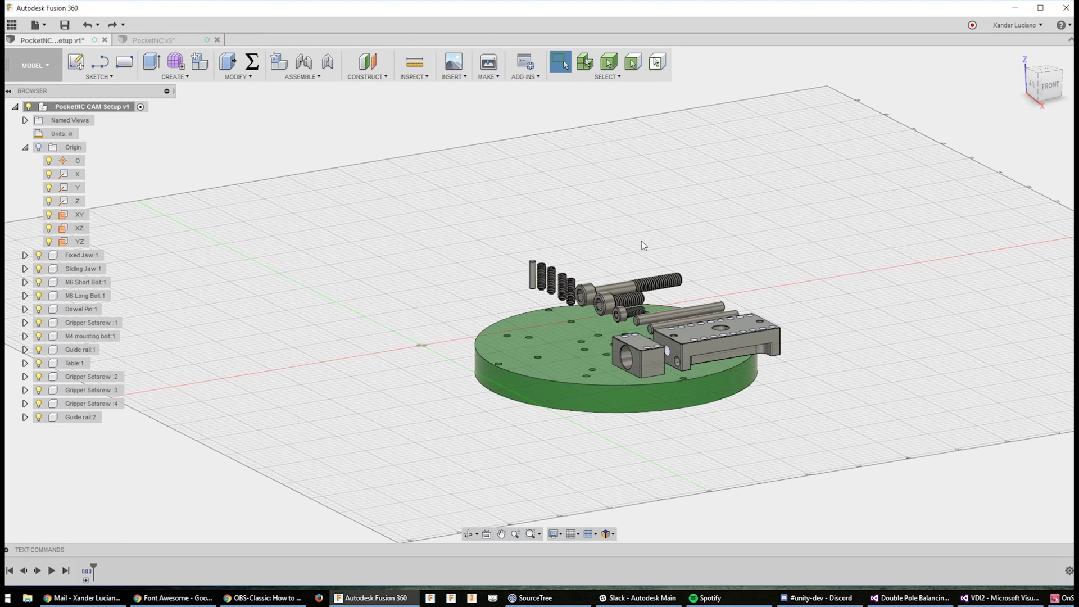
Turn design history capture off and on again to compare the available assembly commands.
right_click(101, 107)
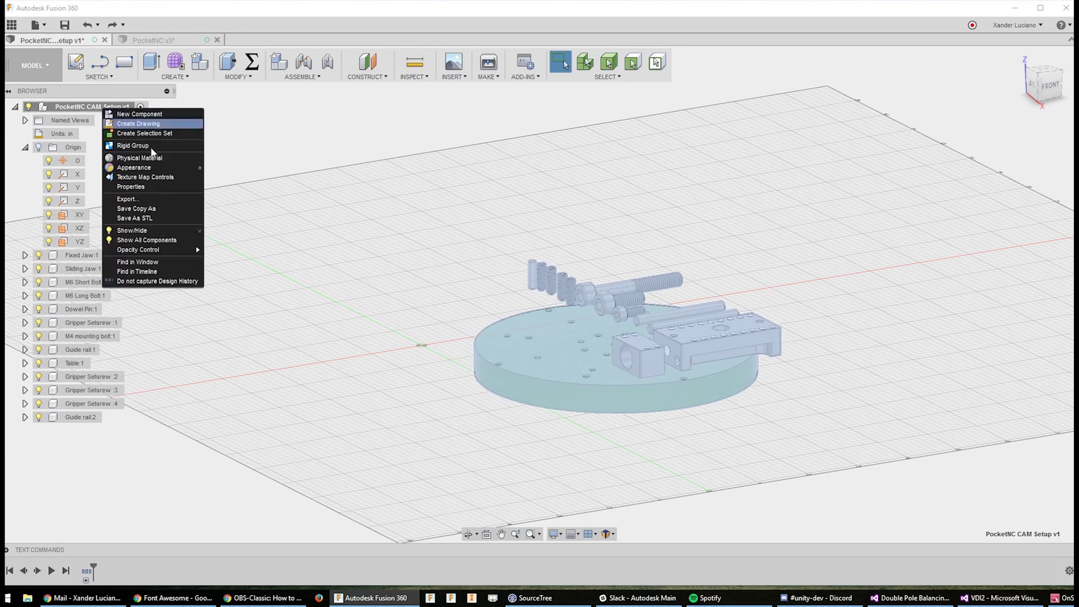
click(177, 281)
click(730, 345)
click(251, 76)
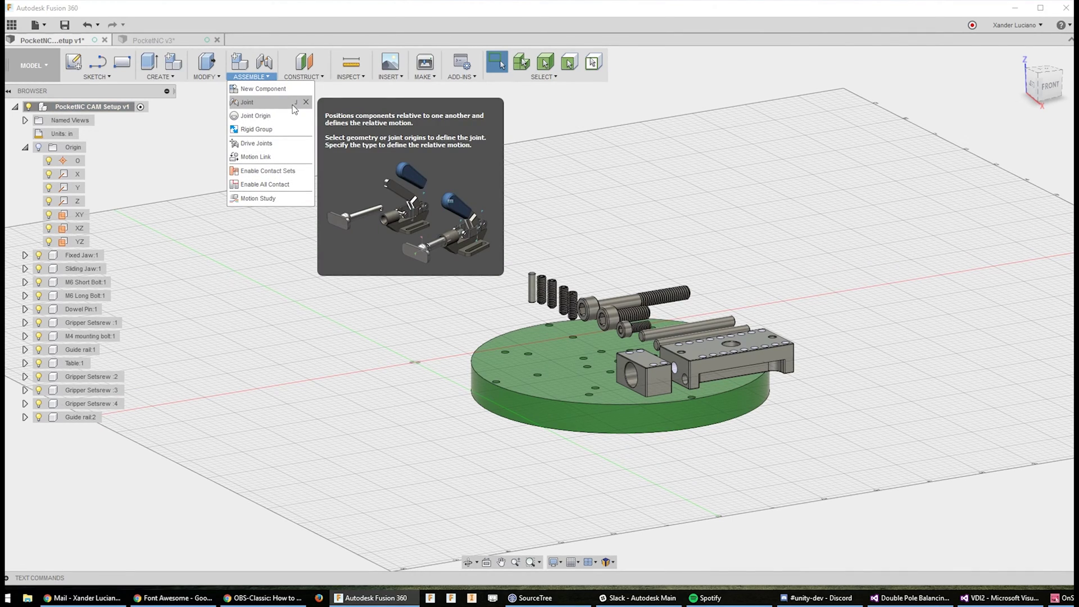
right_click(87, 110)
click(129, 273)
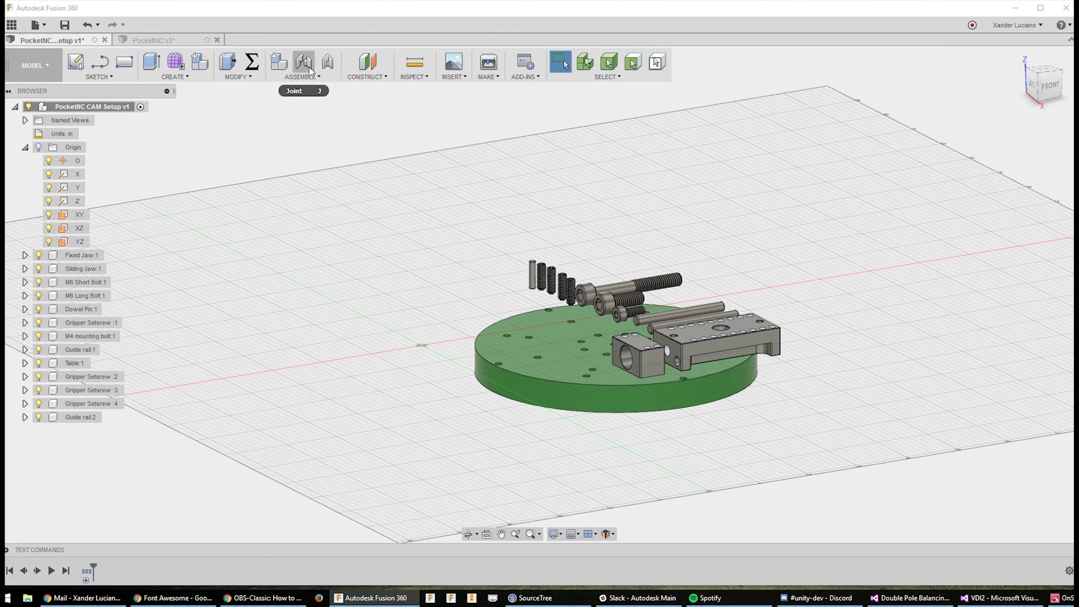
click(330, 78)
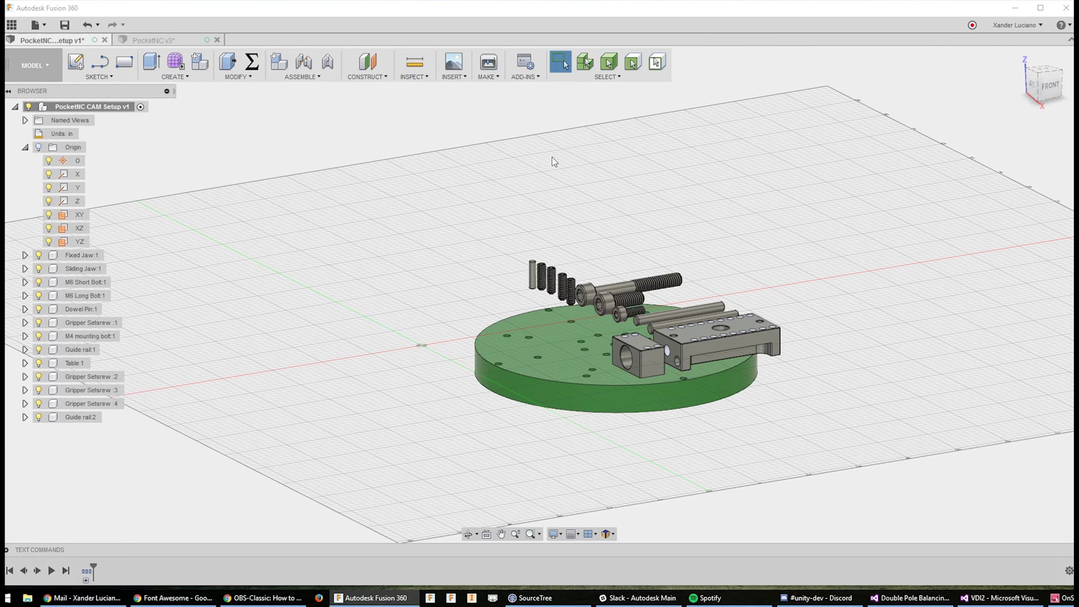
Align the Table component's central hole, at its top face, with the document's origin point.
text(sal)
key(Return)
shift+middle_drag(542, 266, 560, 275)
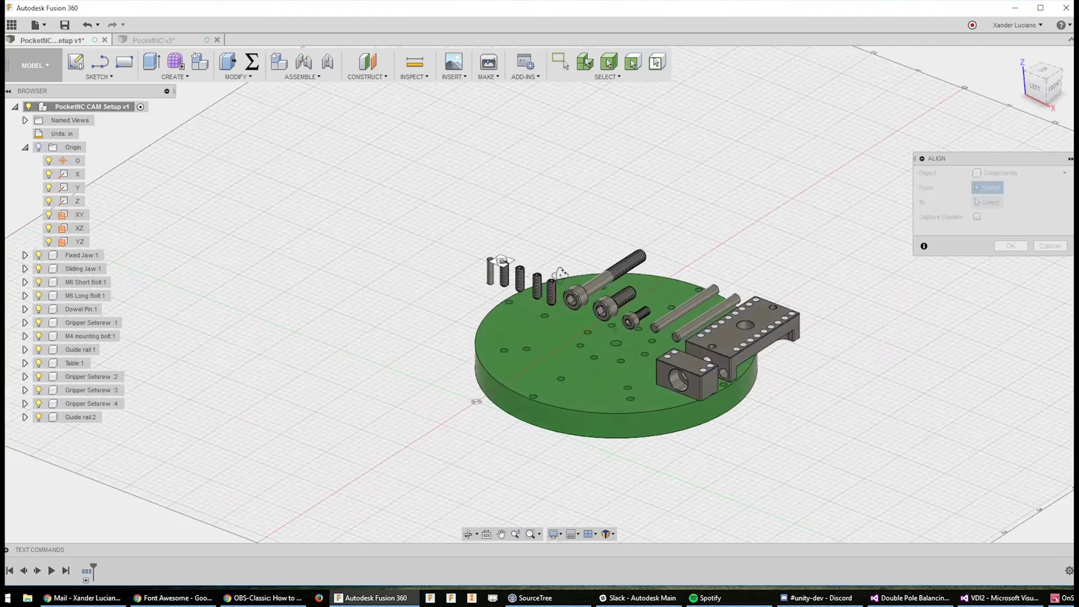
middle_drag(614, 363, 667, 232)
scroll(667, 232, up, 2)
scroll(674, 201, up, 4)
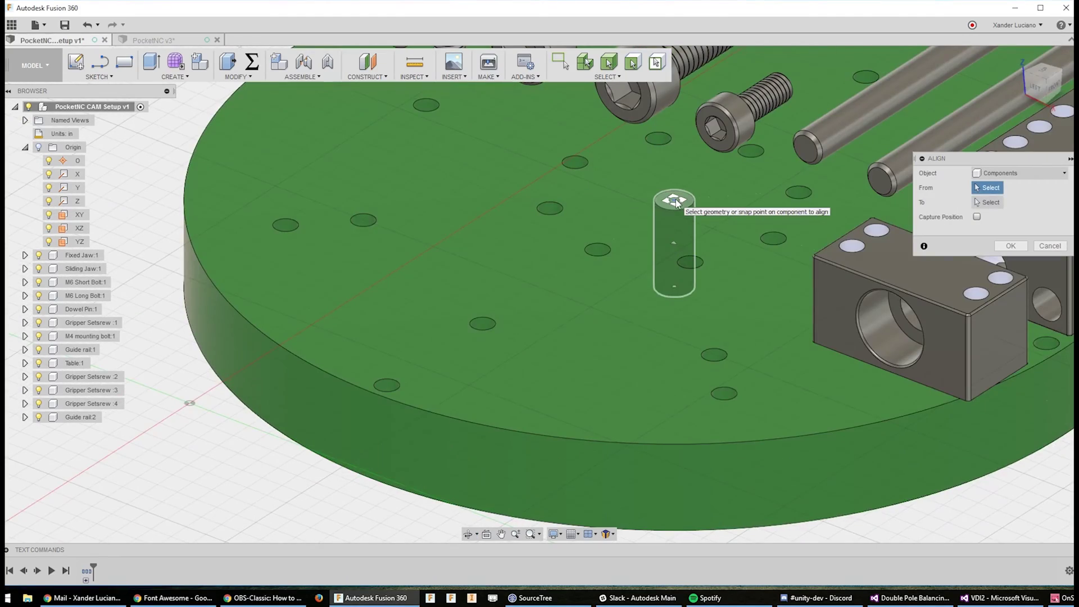
click(676, 202)
scroll(677, 275, down, 4)
click(78, 160)
scroll(279, 296, down, 3)
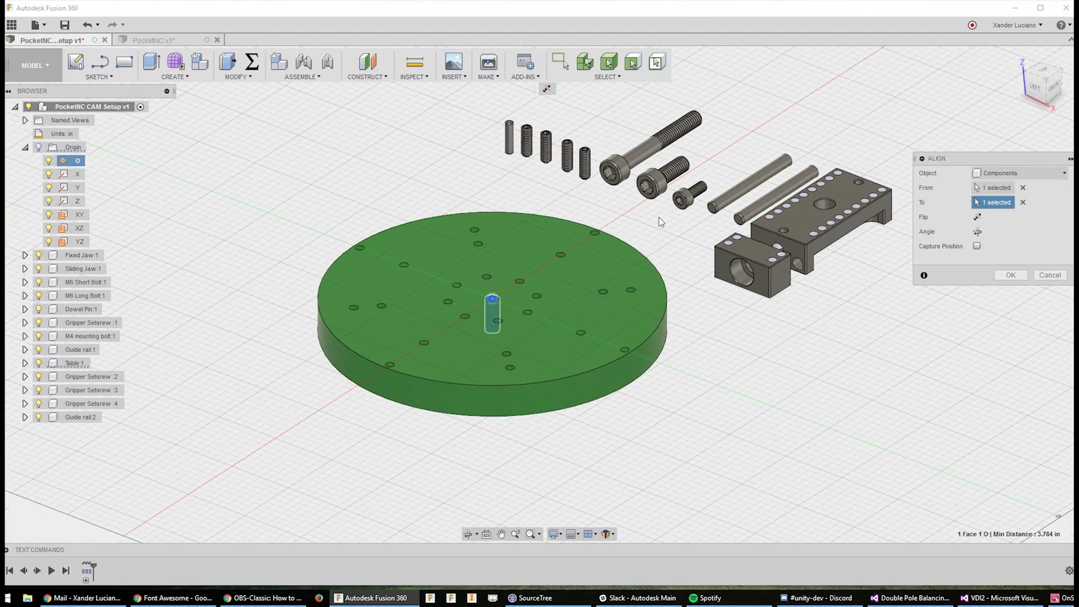
click(1009, 276)
Select the Table component for Move/Copy and set the move type to Free Move.
key(m)
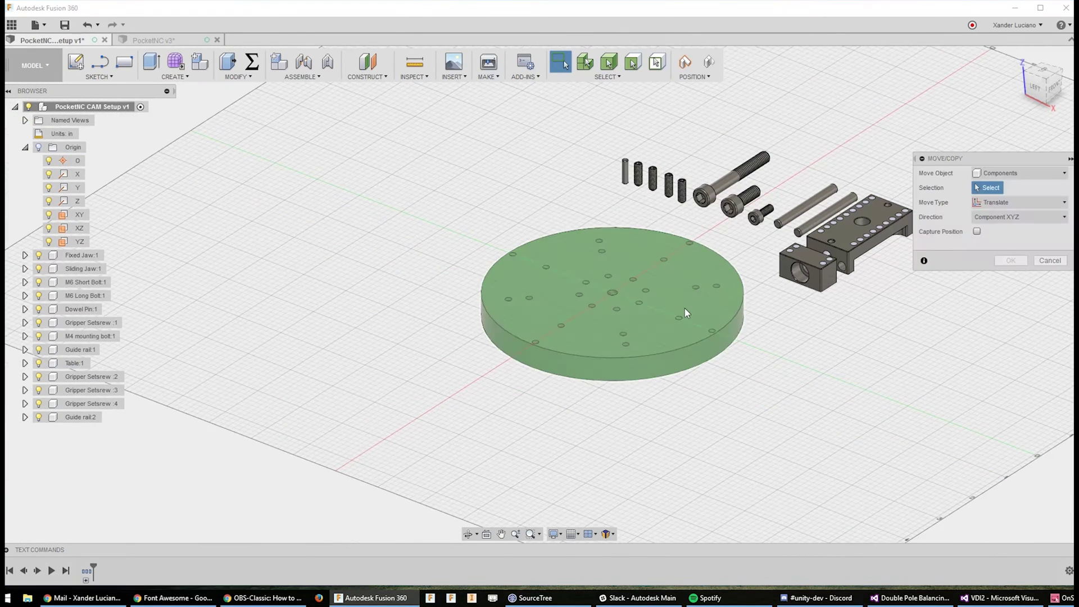
click(1004, 176)
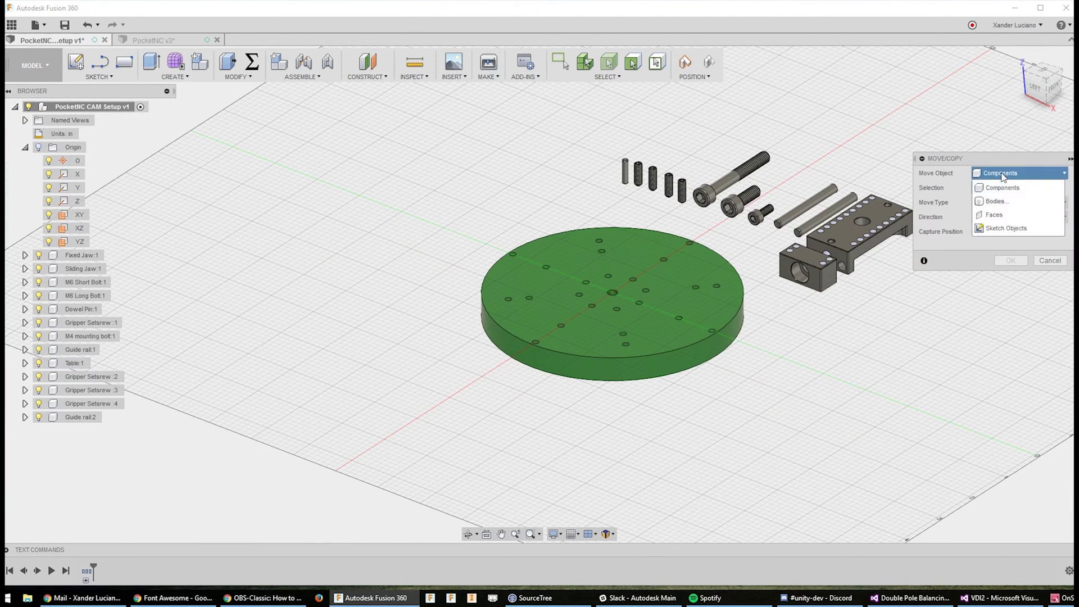
click(1000, 189)
scroll(618, 299, up, 6)
click(803, 245)
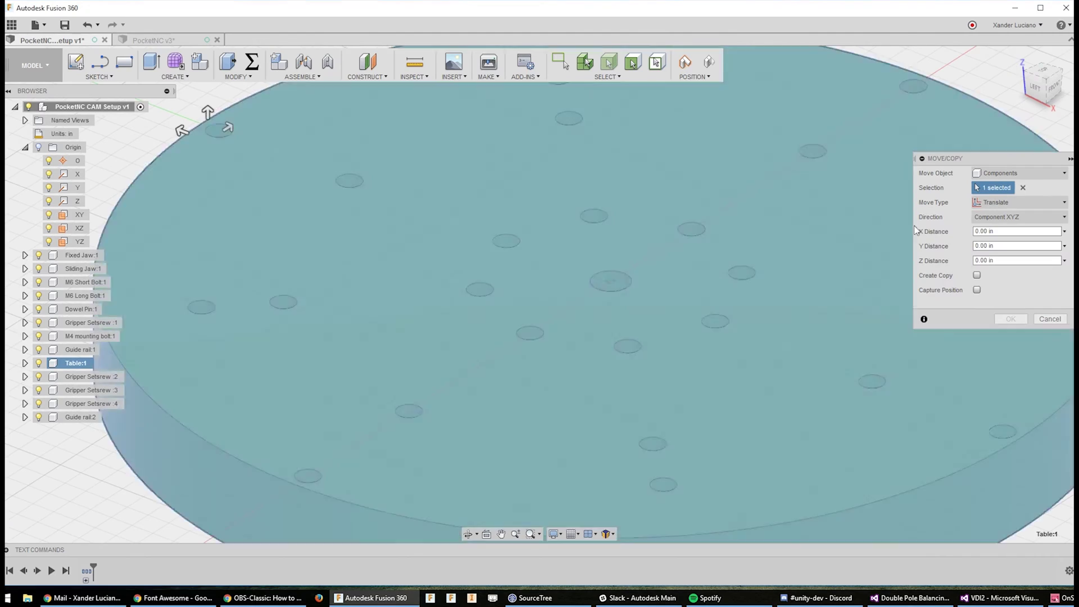
scroll(788, 239, down, 4)
click(1027, 217)
click(1016, 204)
click(1001, 217)
shift+middle_drag(787, 241, 697, 281)
scroll(713, 281, up, 5)
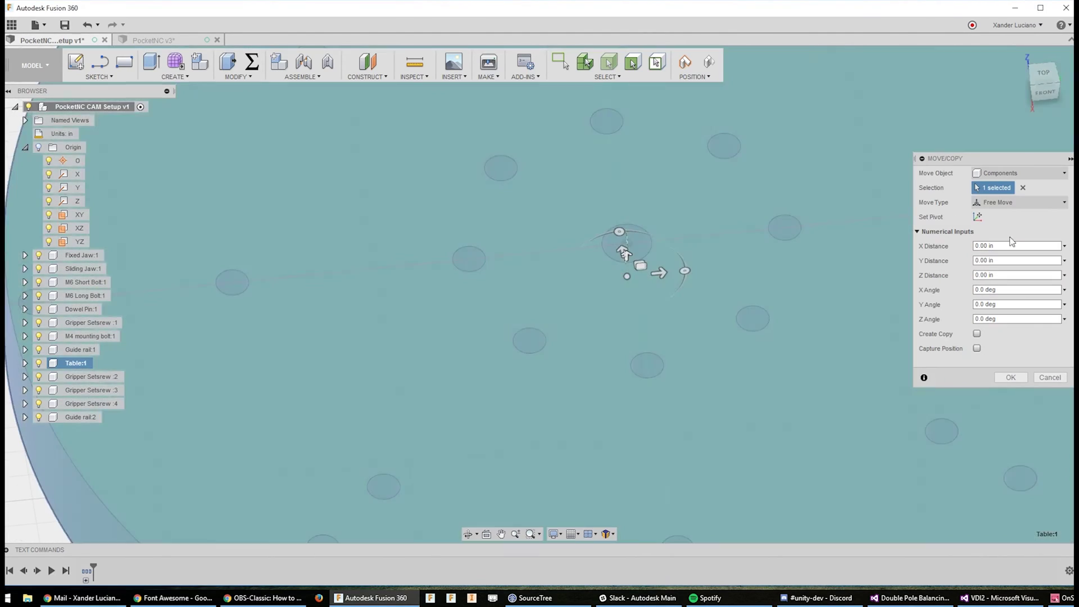
Move the Table component down with a Z distance of -0.885 in.
click(978, 218)
scroll(626, 243, down, 3)
shift+middle_drag(626, 243, 766, 252)
click(978, 218)
scroll(869, 243, down, 3)
click(1016, 319)
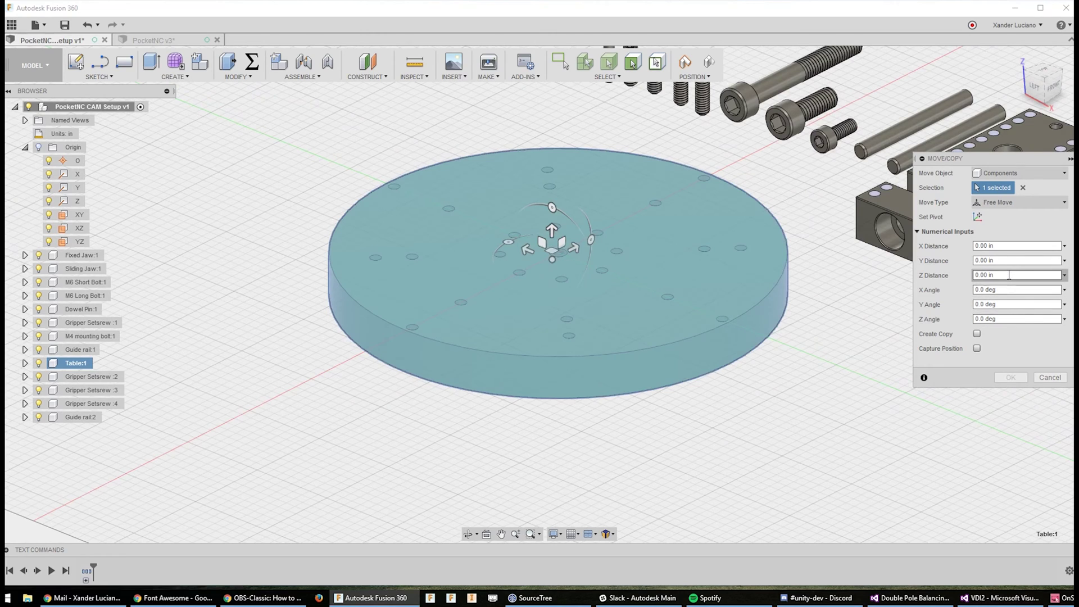
click(1008, 275)
text(-.885)
key(Return)
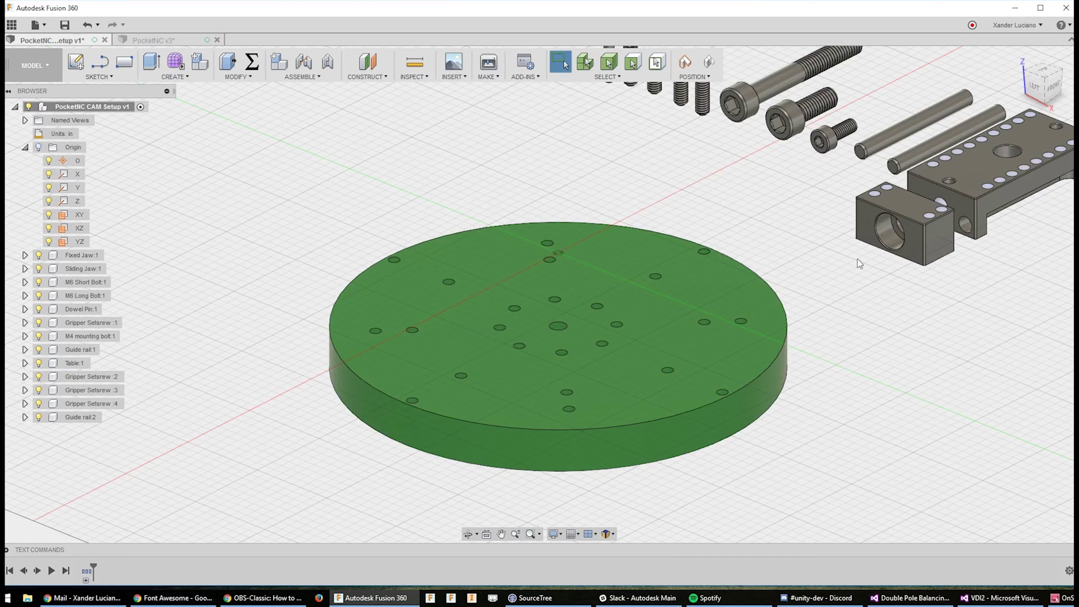
Measure the distance from the origin point to the table's top face.
scroll(858, 258, down, 3)
key(i)
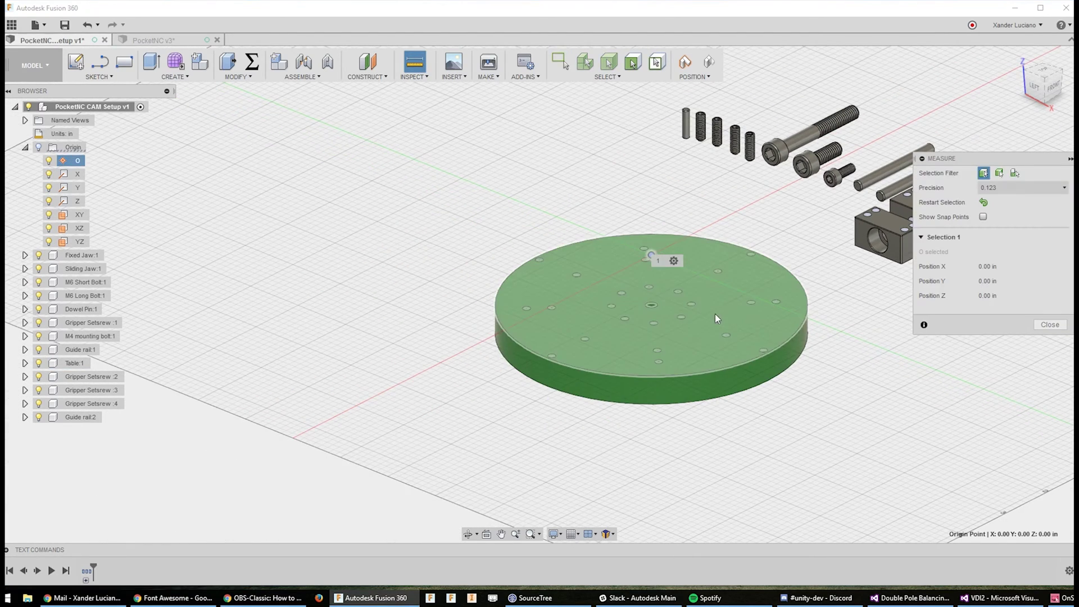
click(716, 318)
click(1049, 427)
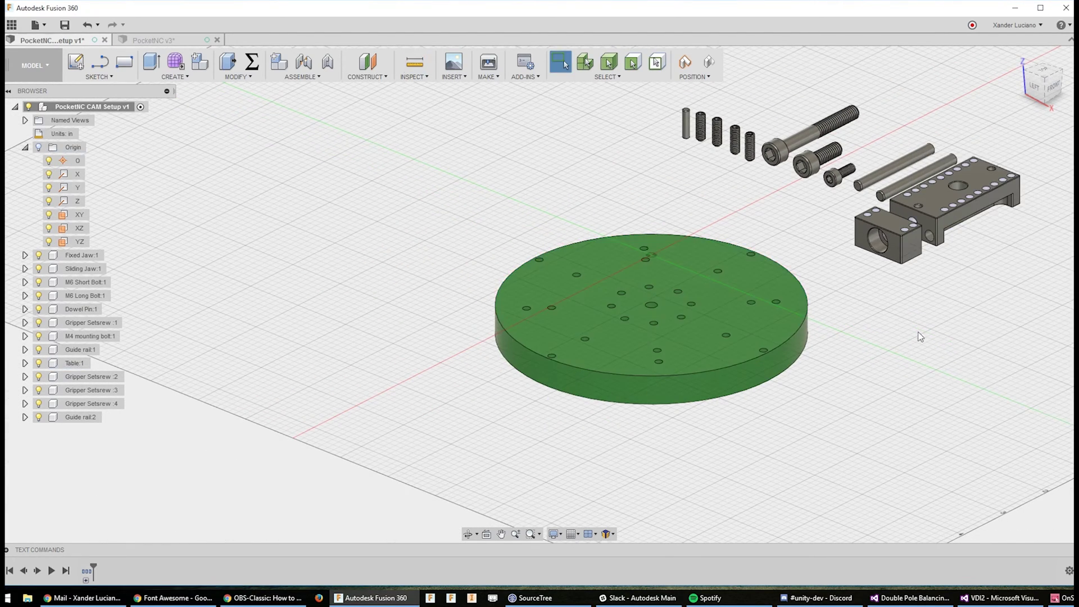
Try to ground the Table component at its current position.
scroll(786, 326, up, 2)
middle_drag(776, 320, 874, 330)
middle_drag(944, 323, 788, 316)
scroll(788, 316, down, 1)
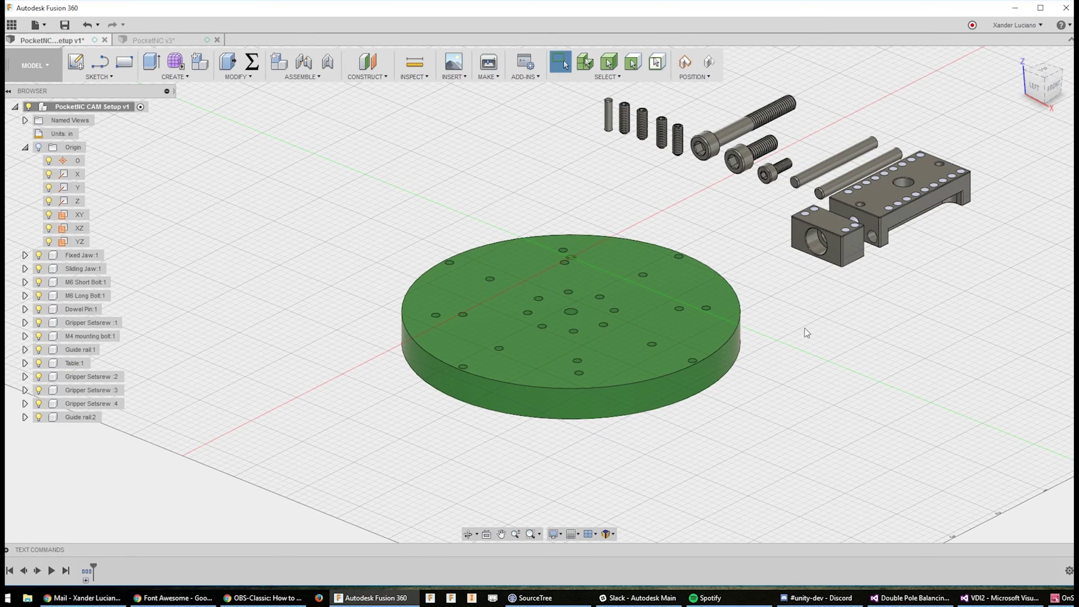
right_click(75, 364)
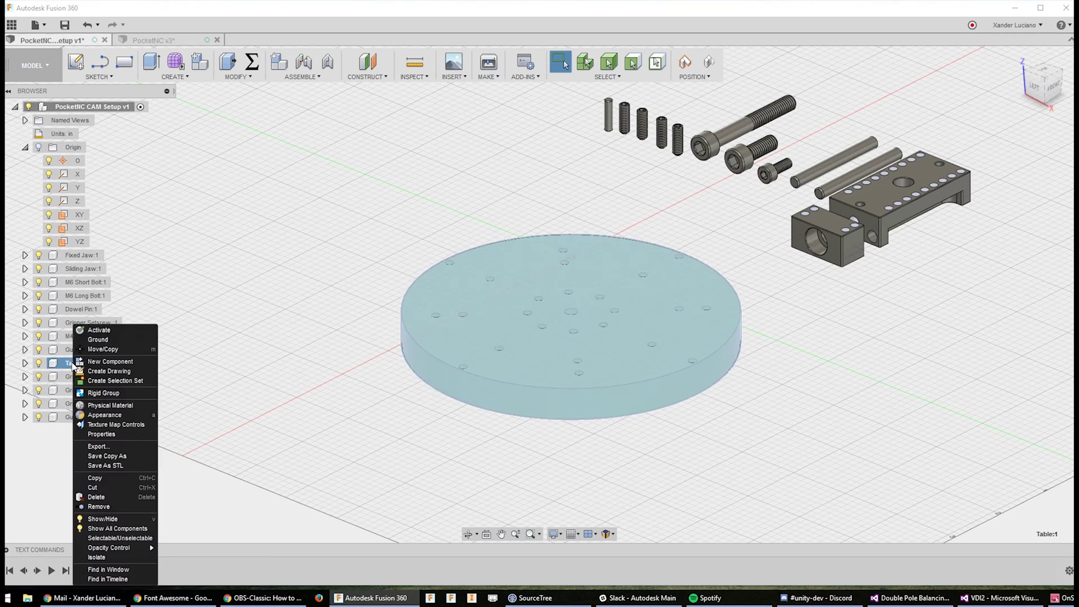
click(104, 341)
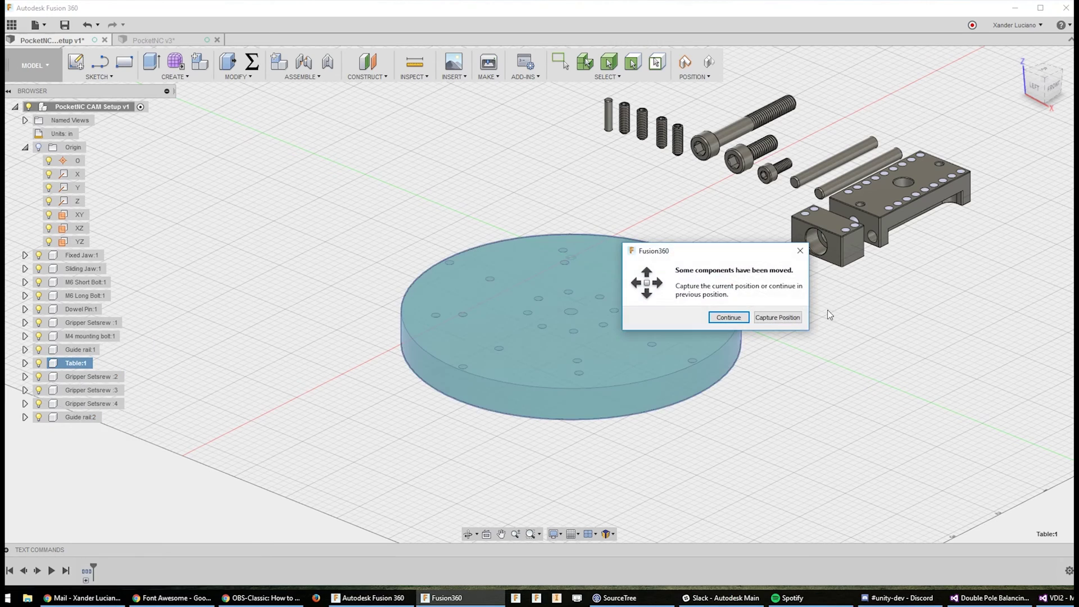
click(775, 313)
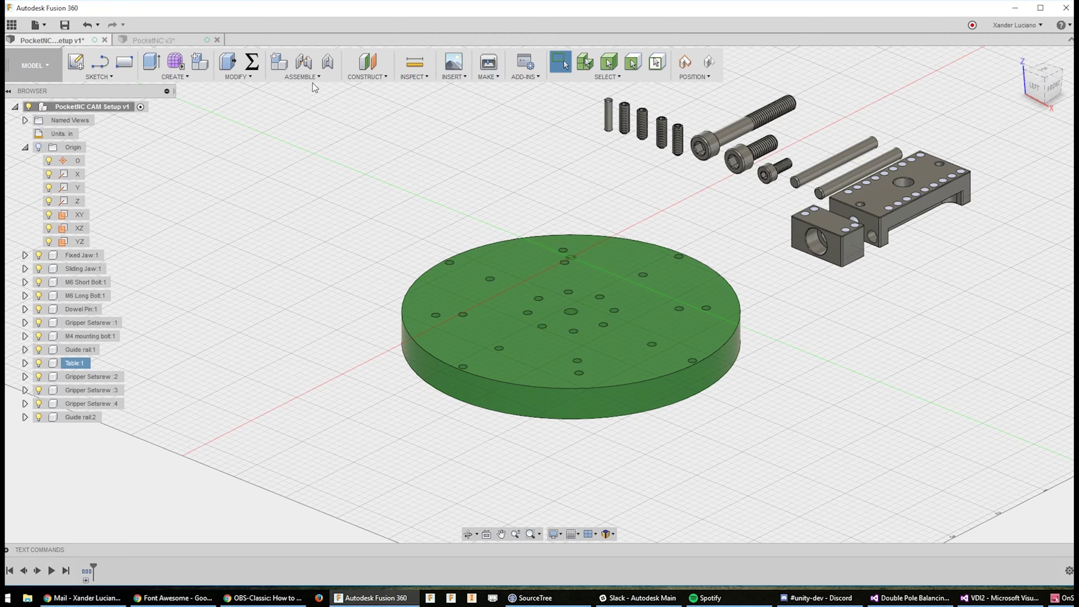
Capture the Table's current position and create a rigid as-built joint between the Table and the top-level PocketNC CAM Setup component.
click(328, 63)
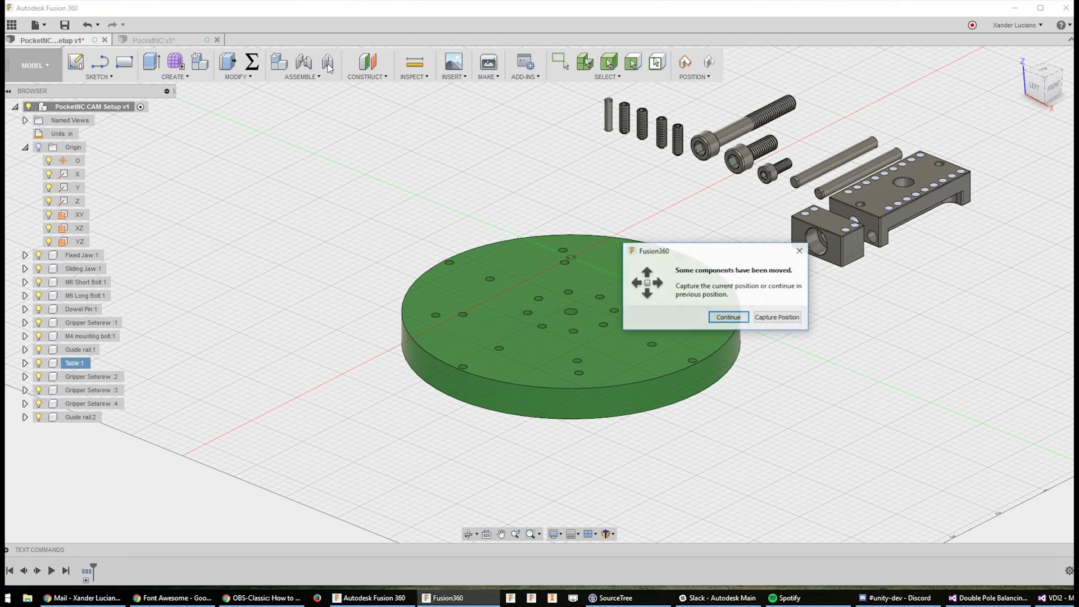
click(777, 317)
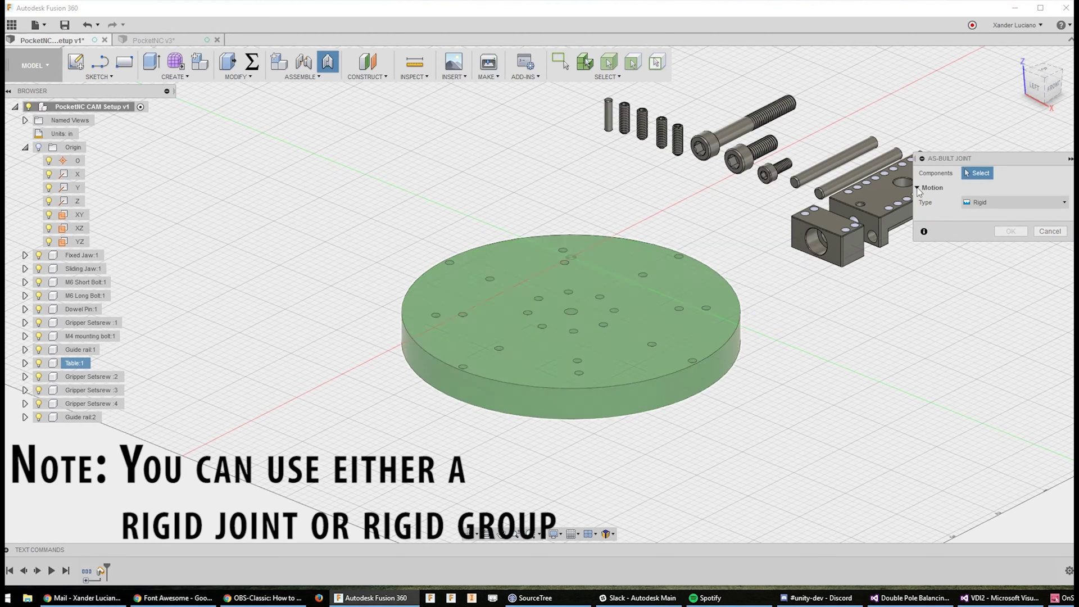
scroll(583, 318, up, 4)
click(79, 363)
scroll(806, 319, down, 2)
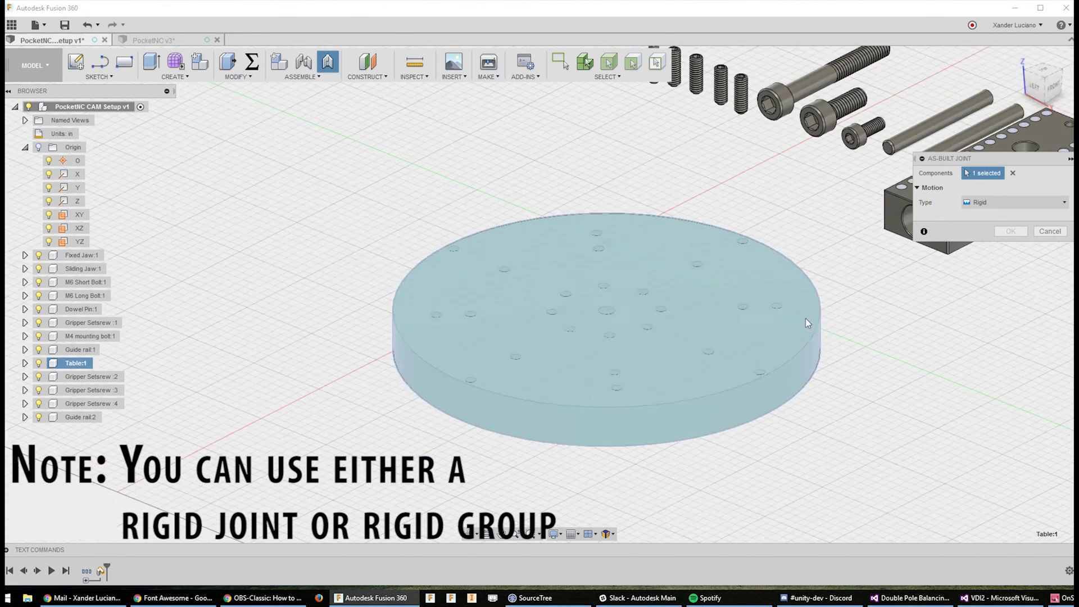
scroll(805, 318, down, 1)
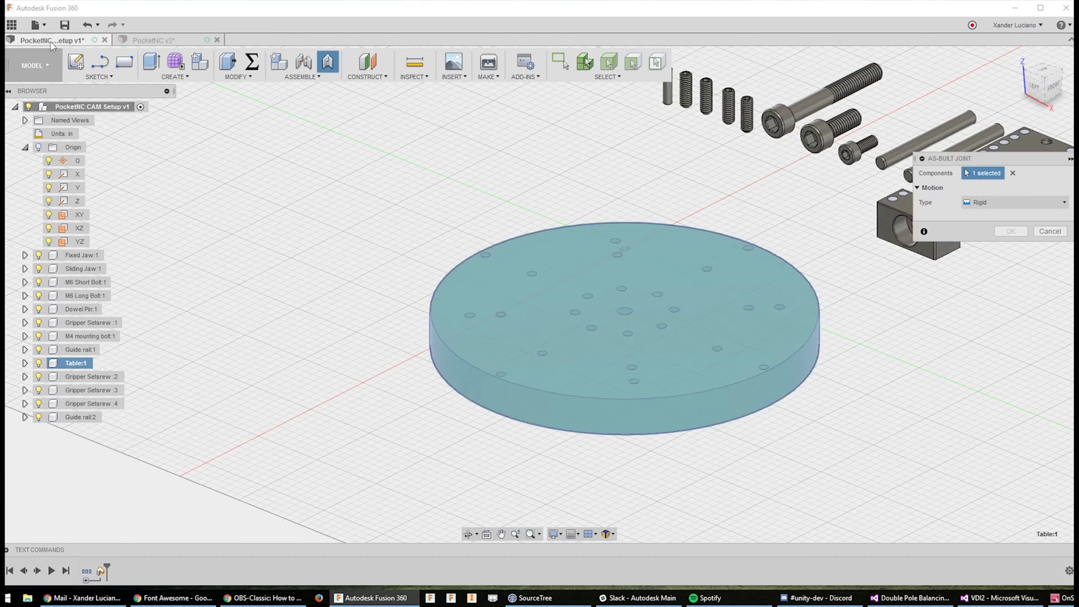
click(802, 306)
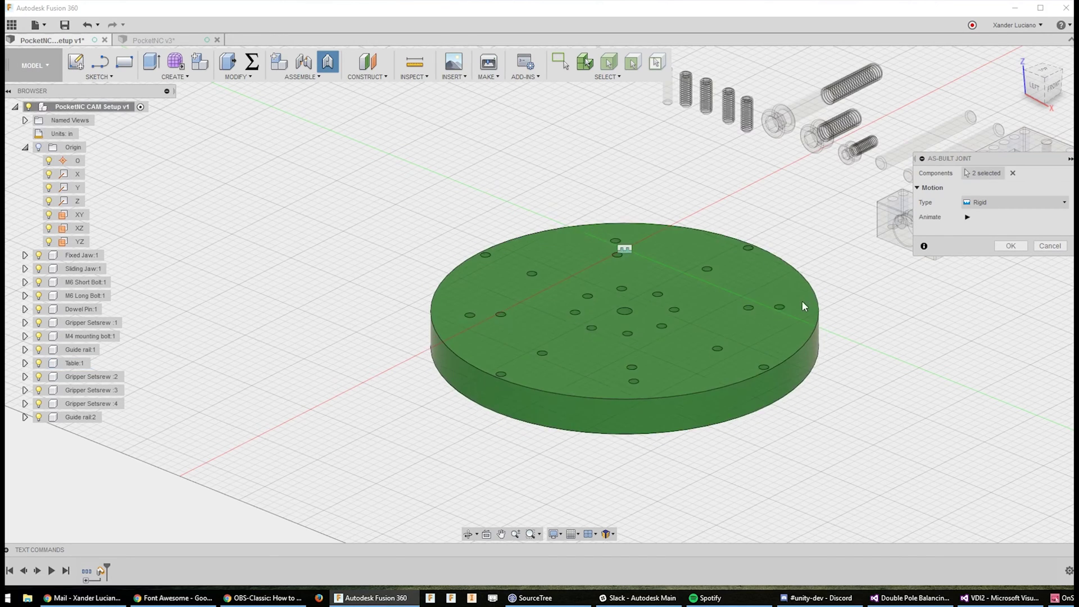
click(1010, 245)
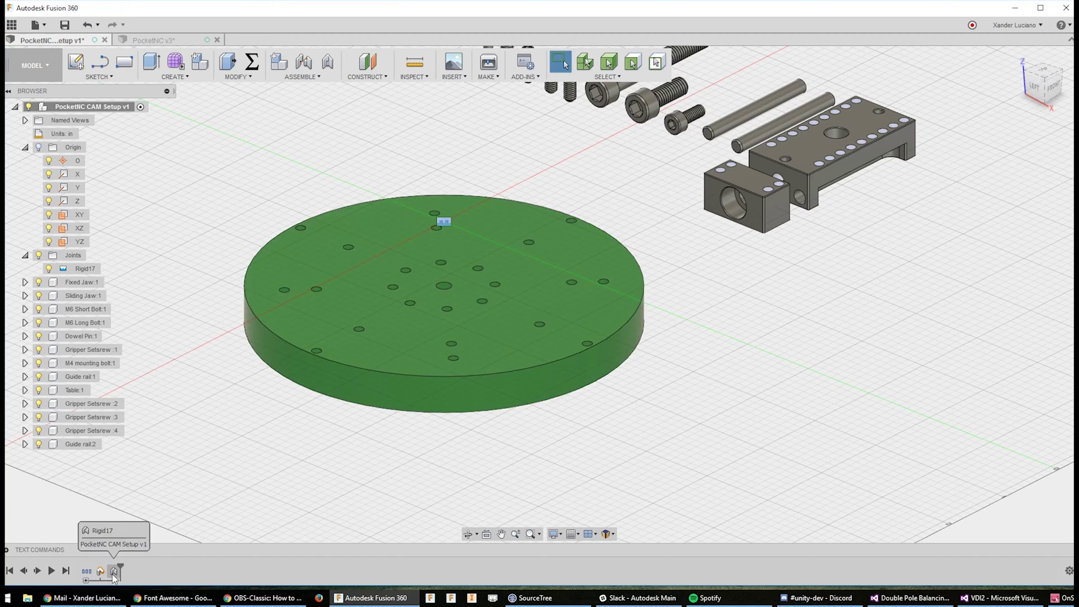
Move the Fixed Jaw a short distance away from the Sliding Jaw.
scroll(781, 360, down, 3)
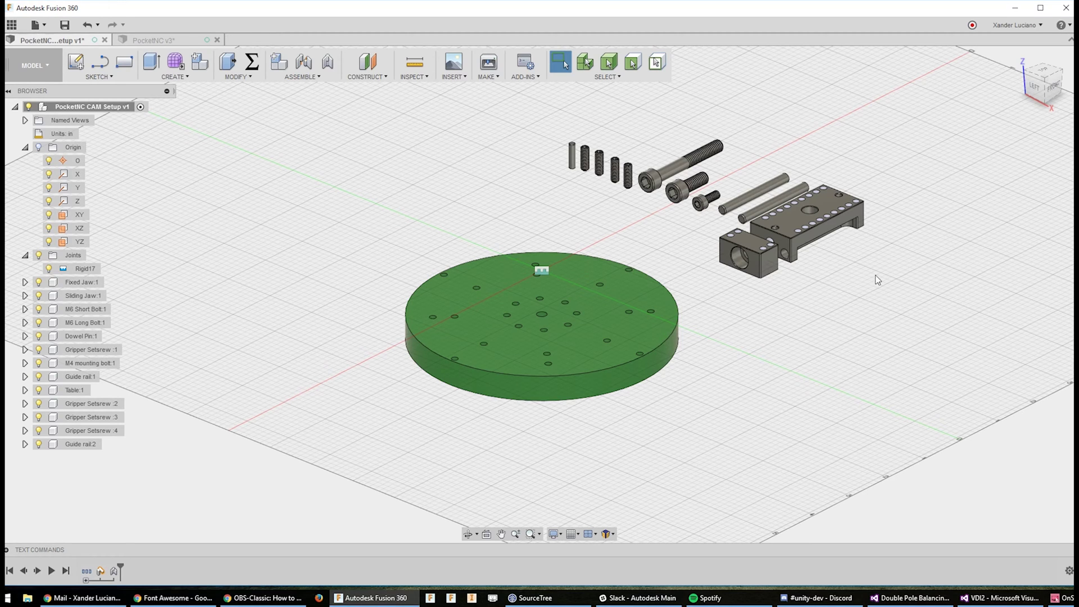
scroll(946, 299, down, 2)
scroll(933, 281, up, 2)
middle_drag(846, 167, 910, 192)
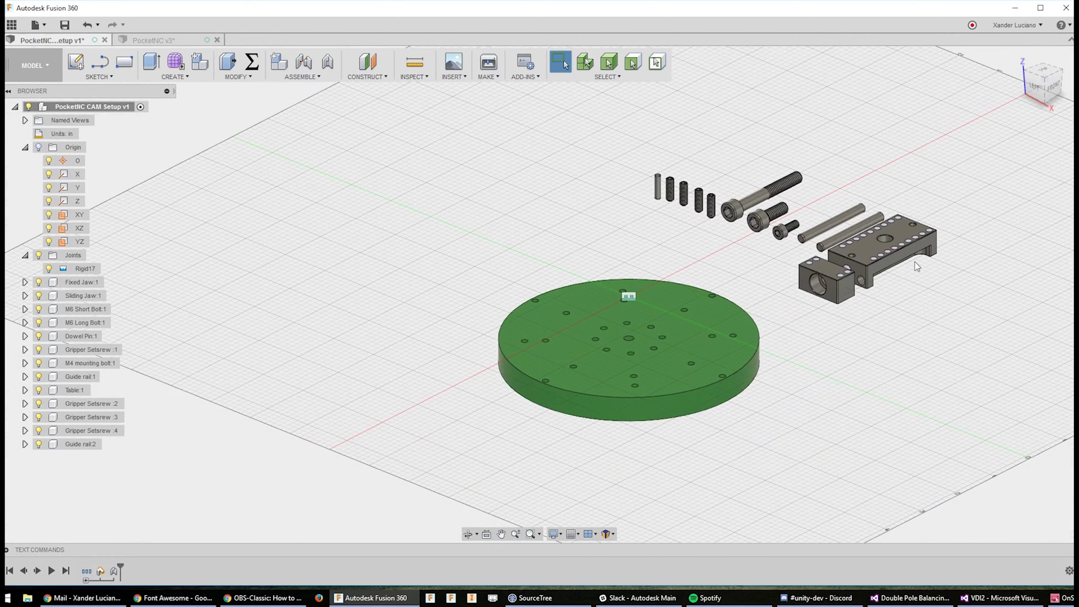
scroll(899, 315, down, 2)
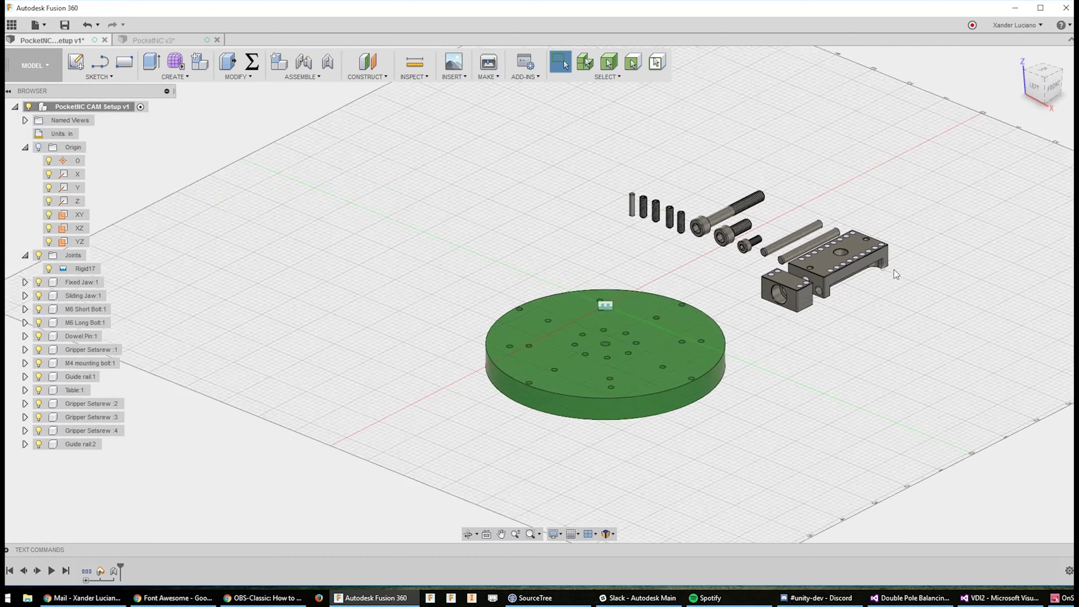
scroll(893, 267, up, 3)
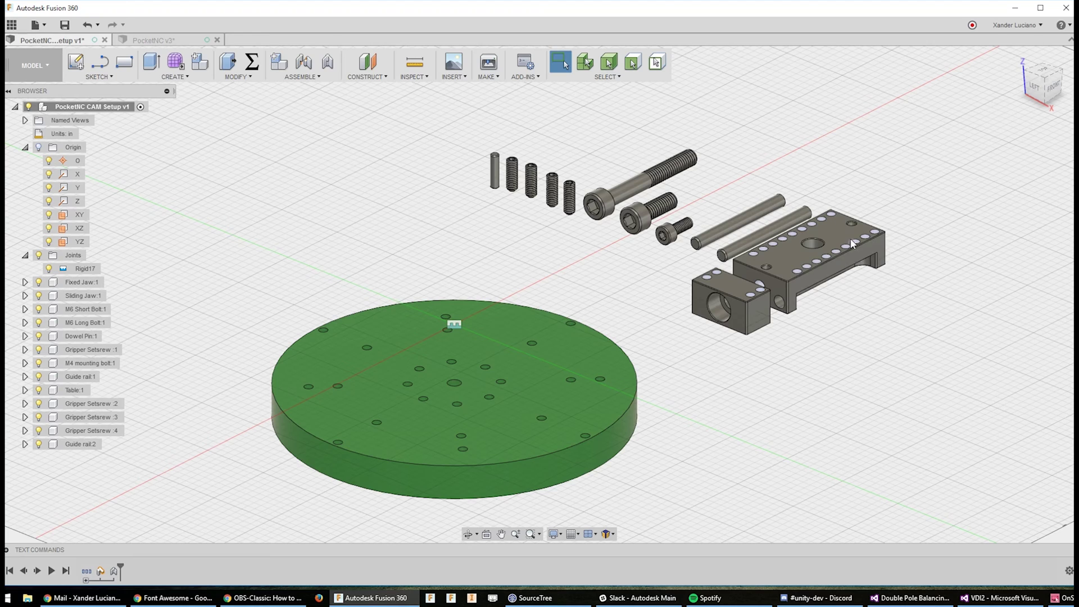
drag(849, 242, 901, 241)
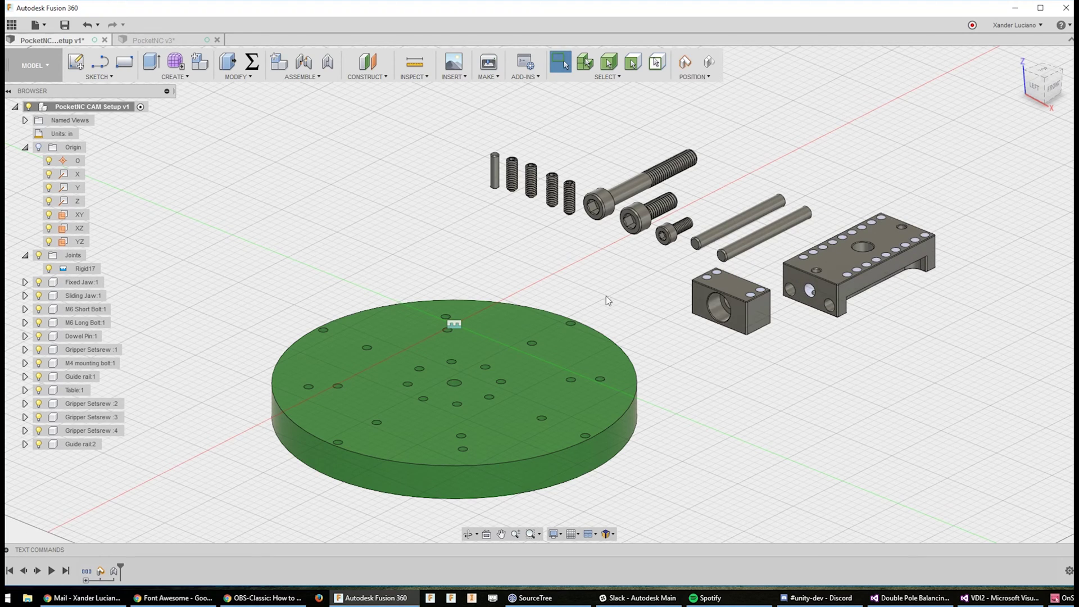
Align the end face of the Dowel Pin with a small hole near the Table's outer edge.
shift+middle_drag(608, 300, 613, 317)
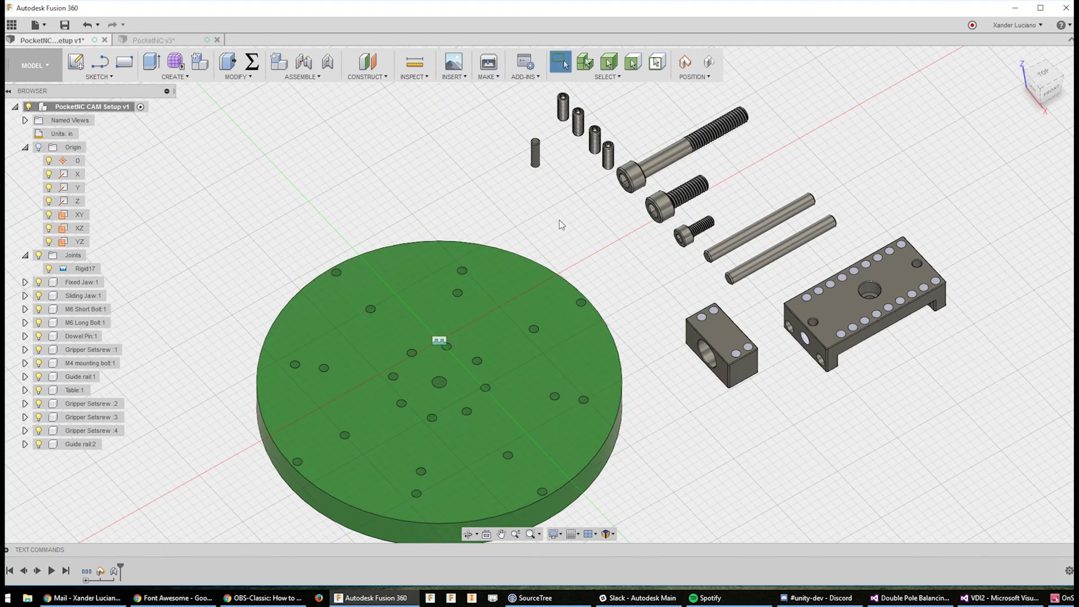
key(s)
click(597, 222)
scroll(576, 218, up, 4)
shift+middle_drag(1031, 199, 535, 258)
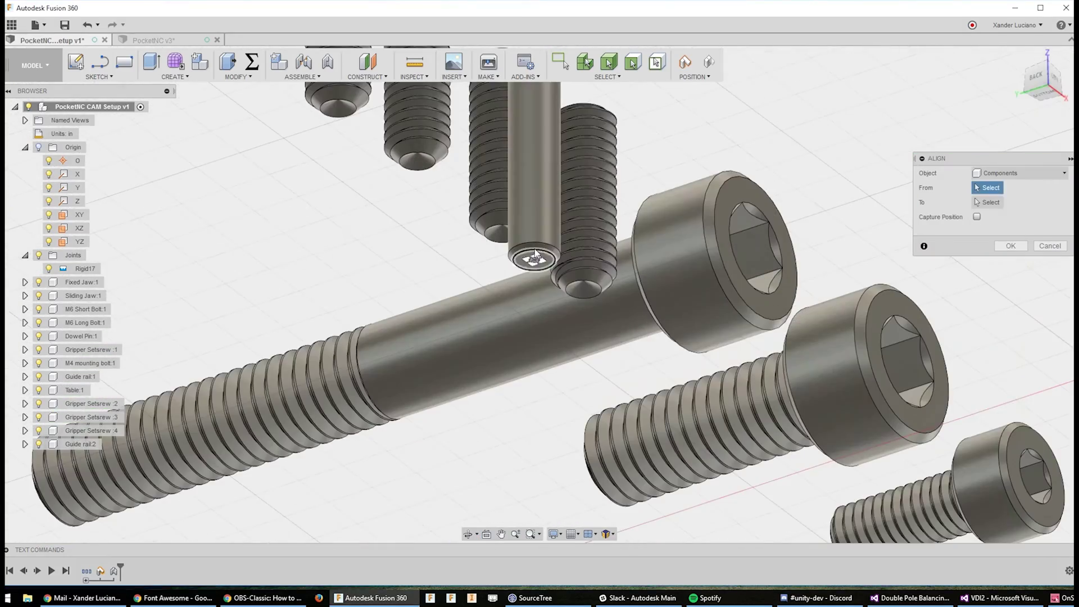
click(534, 258)
scroll(767, 293, down, 8)
shift+middle_drag(767, 293, 571, 363)
scroll(610, 326, up, 10)
click(476, 372)
scroll(493, 312, down, 8)
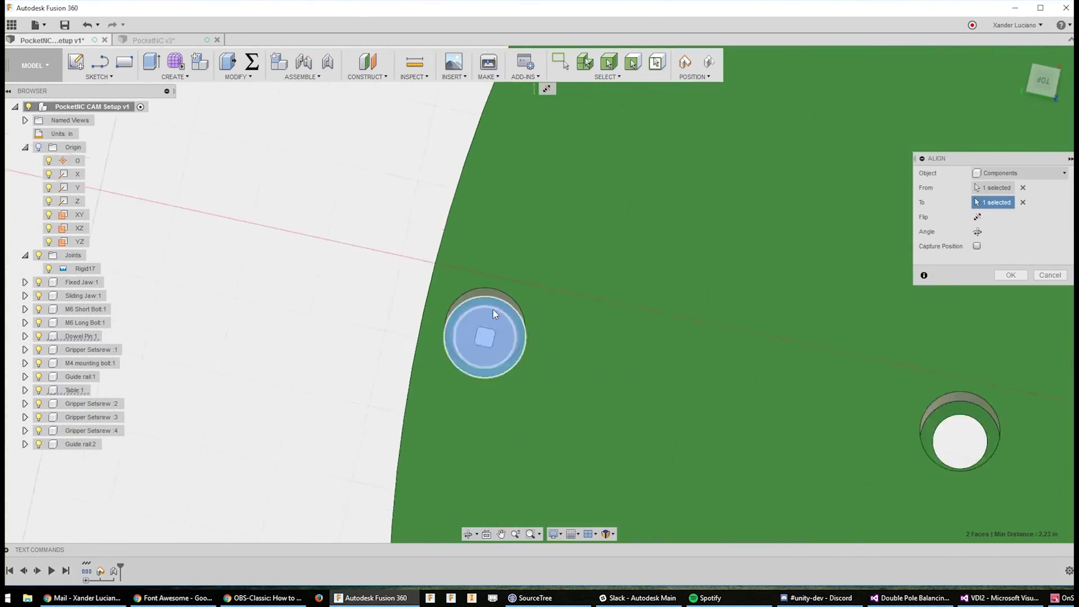
shift+middle_drag(493, 312, 725, 281)
click(999, 274)
scroll(955, 281, down, 5)
shift+middle_drag(944, 281, 744, 313)
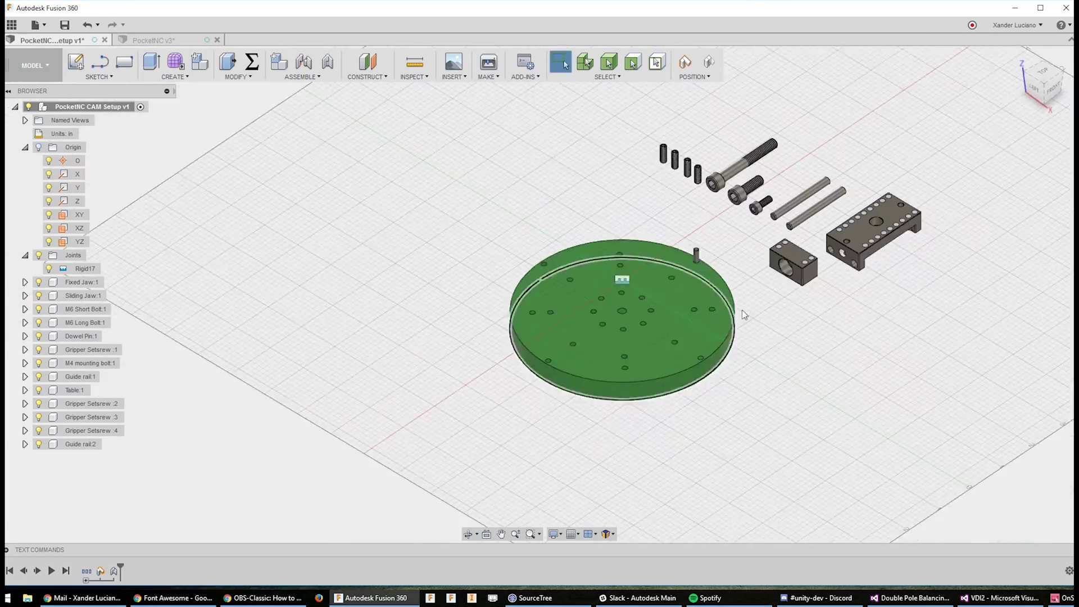
Align the Fixed Jaw's dowel hole with the Table's top face at the hole that holds the Dowel Pin.
scroll(834, 134, up, 2)
key(s)
click(916, 306)
shift+middle_drag(597, 340, 646, 208)
scroll(694, 315, up, 10)
click(704, 335)
shift+middle_drag(646, 270, 416, 338)
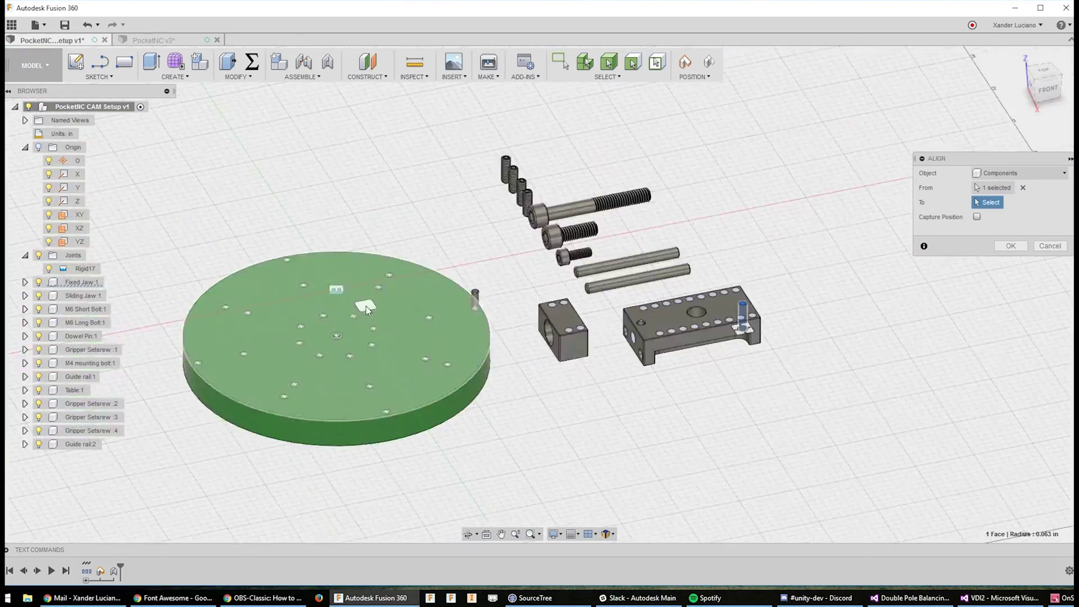
scroll(424, 300, up, 8)
click(657, 282)
scroll(691, 308, down, 5)
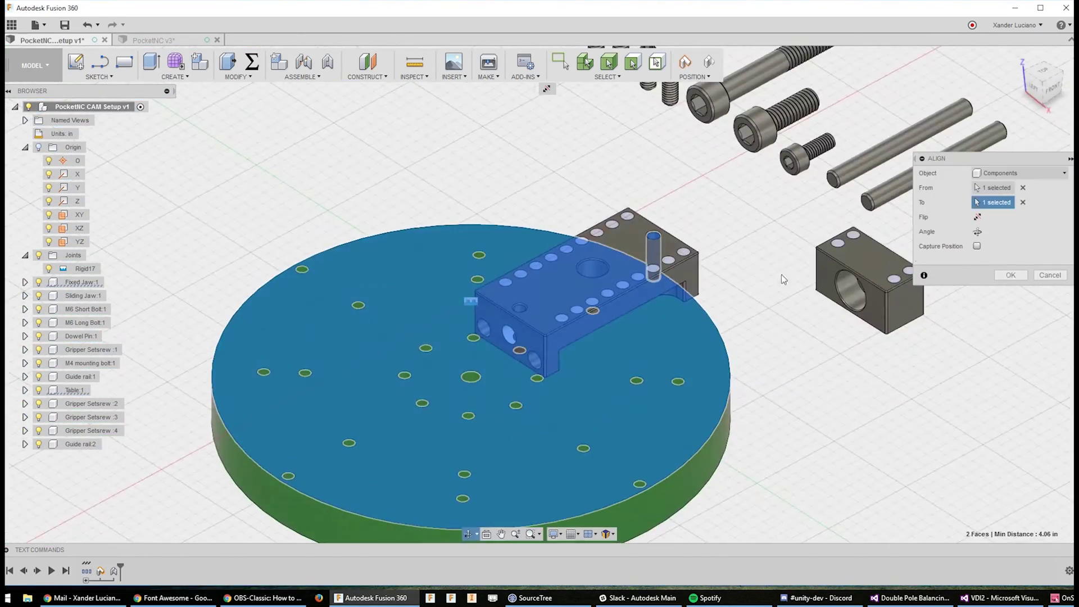
click(1011, 275)
Align the M4 mounting bolt with the counterbored hole in the middle of the Fixed Jaw.
scroll(727, 327, up, 5)
key(a)
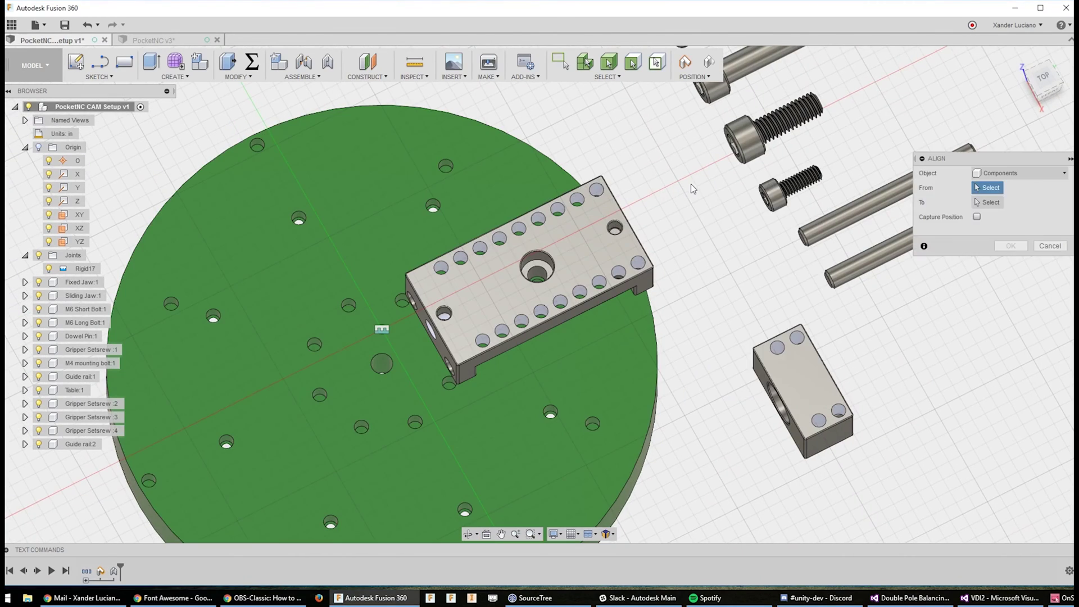
scroll(690, 184, up, 5)
scroll(792, 186, up, 3)
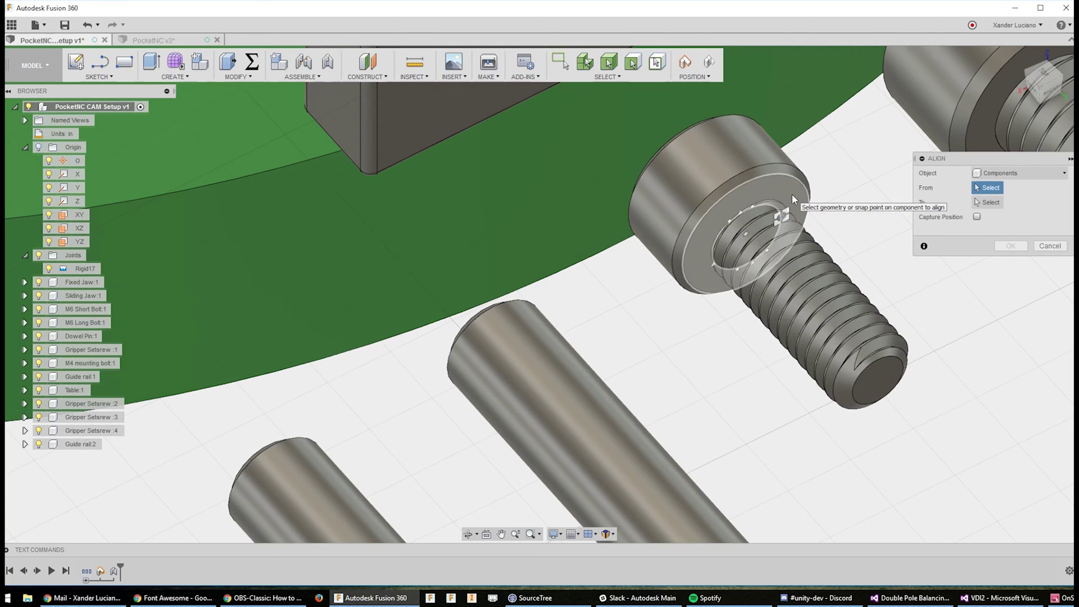
click(748, 236)
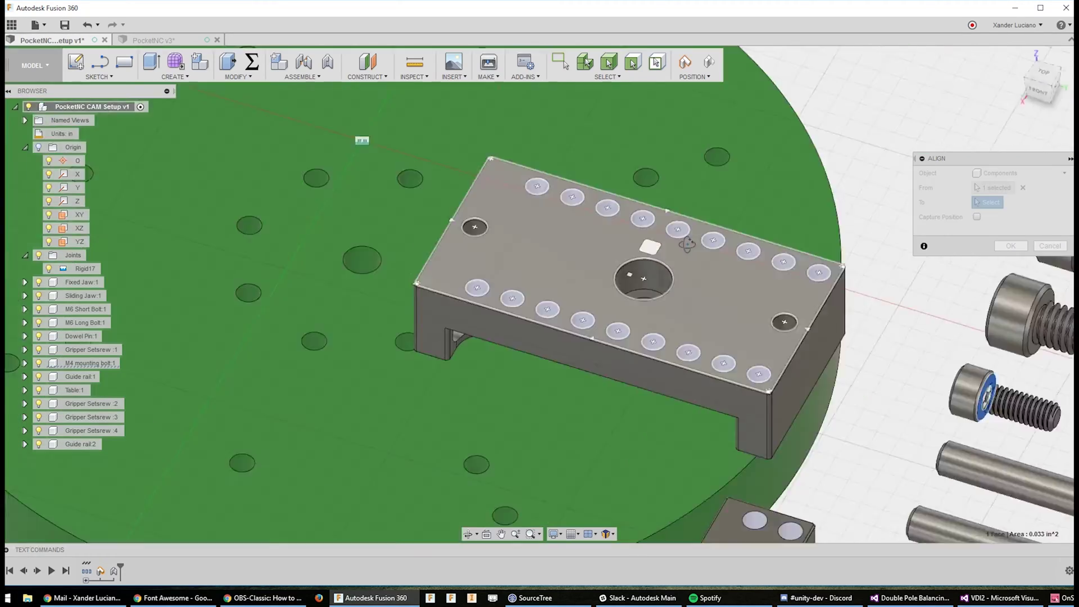
click(698, 272)
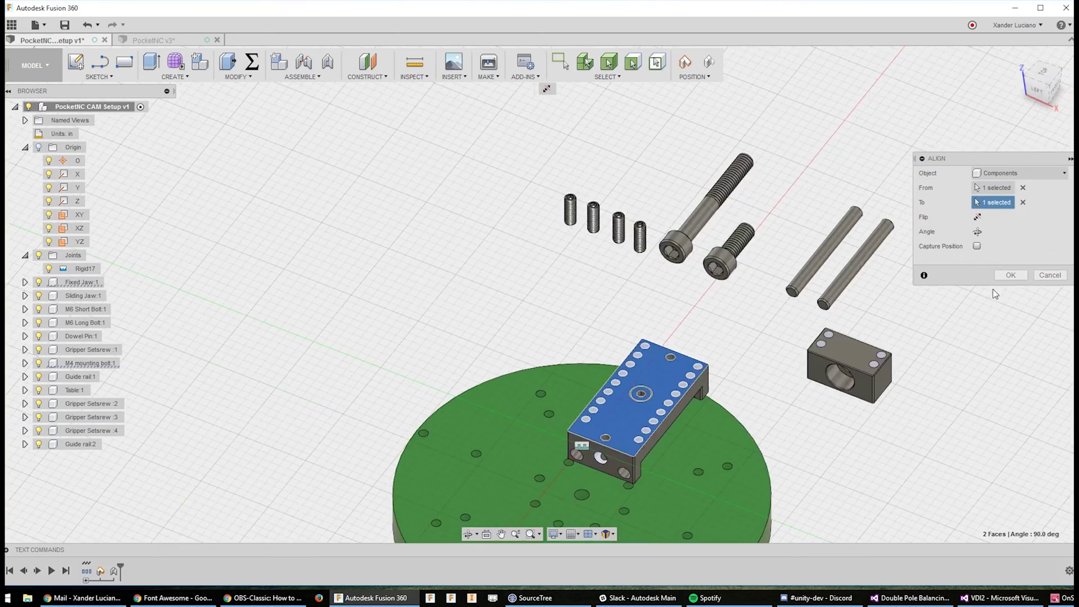
click(1048, 275)
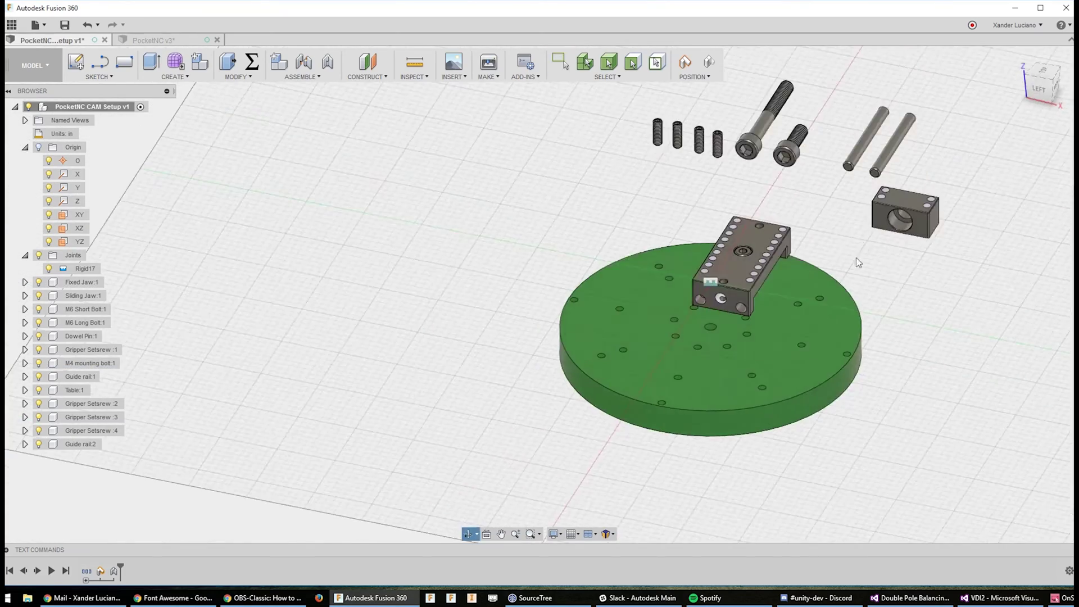
Capture the moved positions and create a rigid group of the Fixed Jaw, M4 mounting bolt, Dowel Pin and Table, including child components.
shift+middle_drag(856, 262, 506, 256)
scroll(406, 253, down, 2)
scroll(702, 194, up, 4)
shift+middle_drag(646, 203, 605, 209)
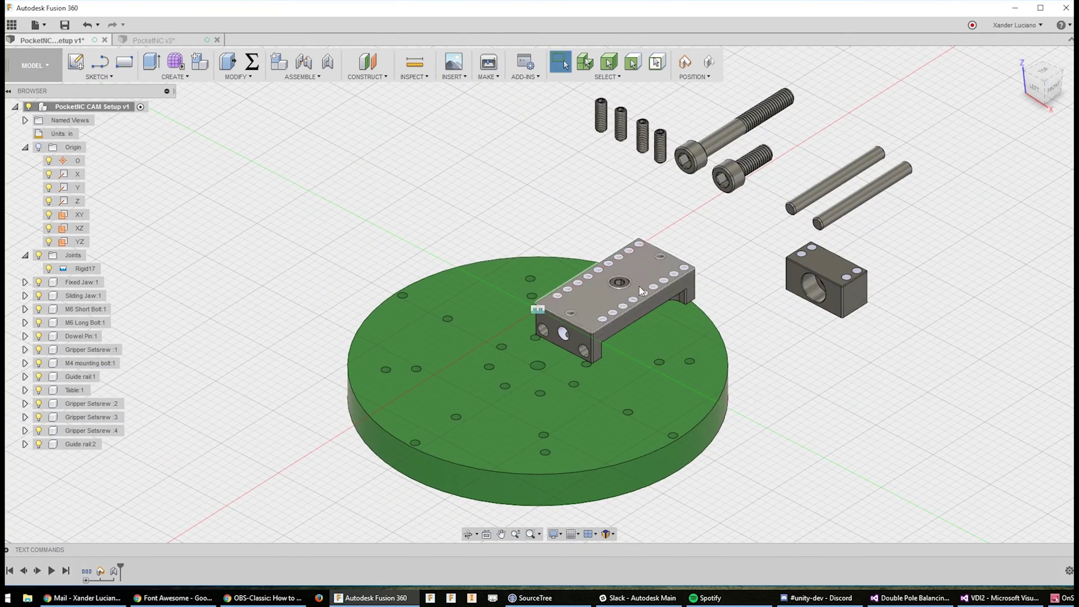
mouse_move(755, 306)
shift+middle_down()
mouse_move(626, 278)
mouse_move(769, 304)
shift+middle_up()
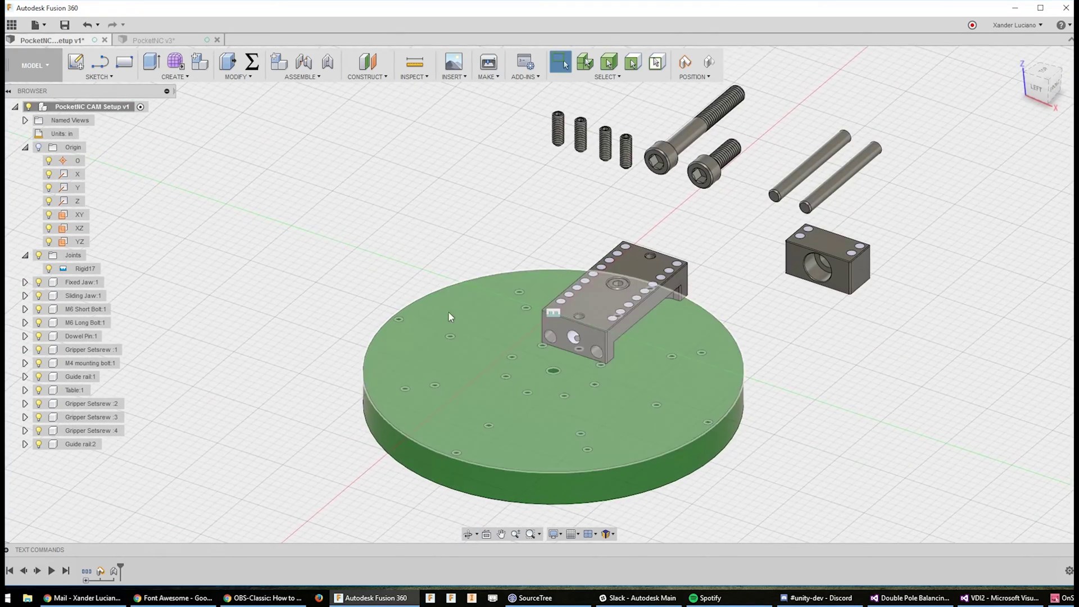
click(308, 77)
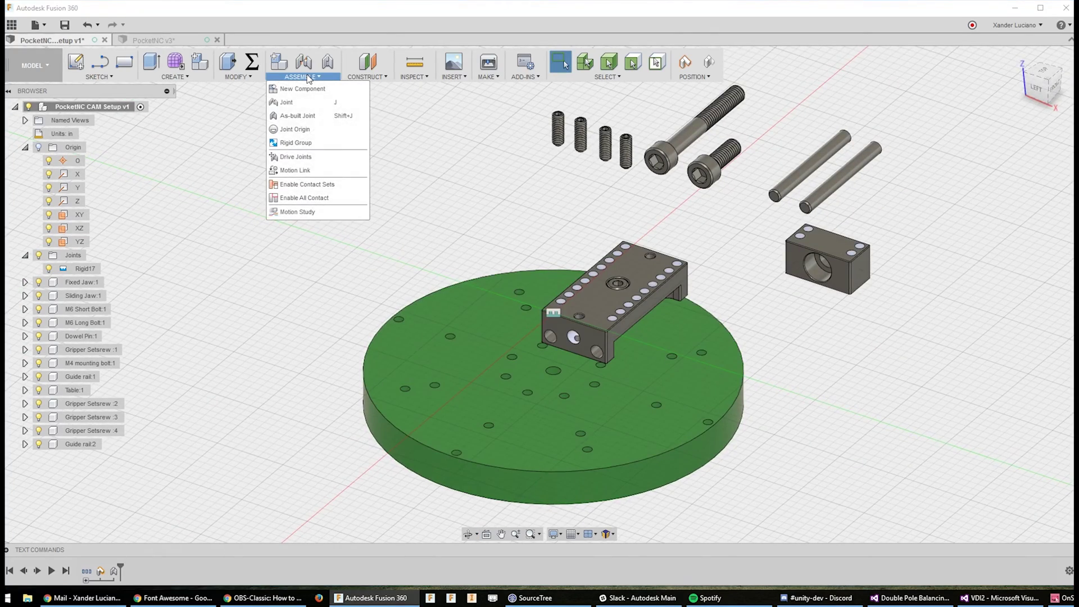
click(308, 144)
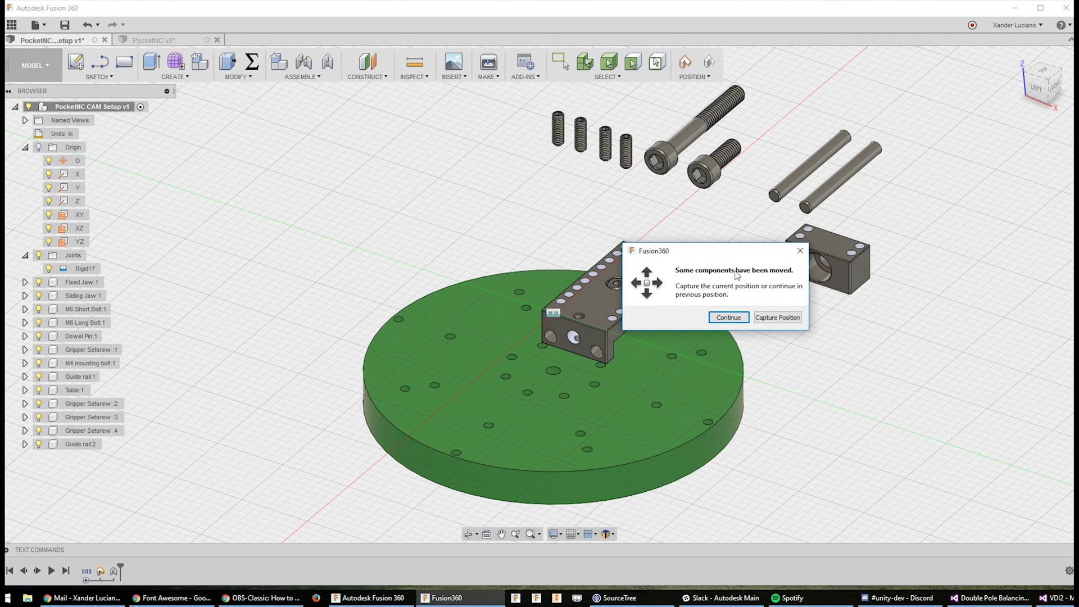
click(776, 318)
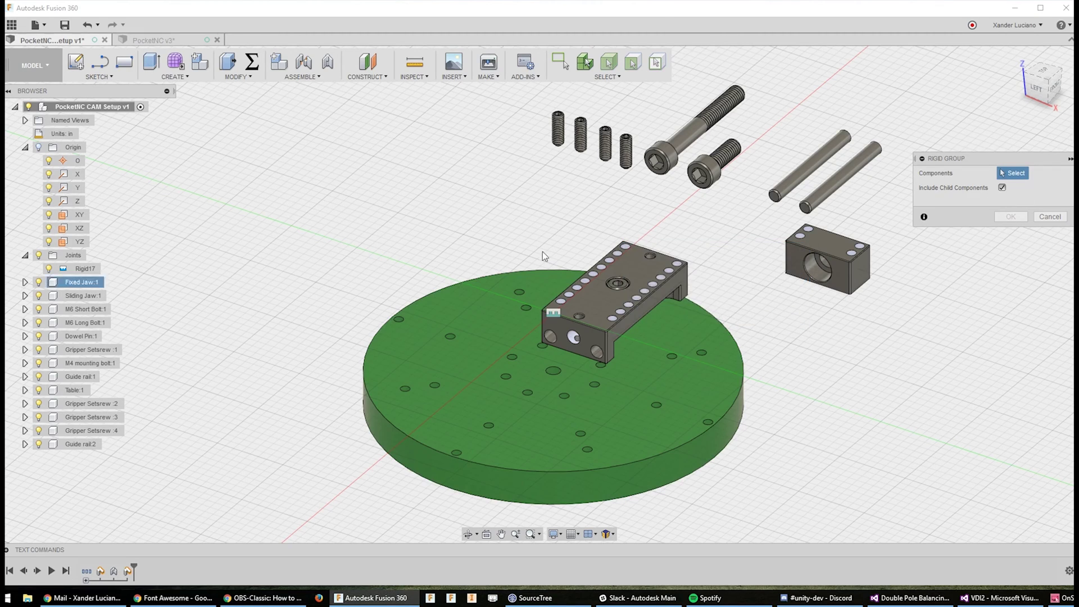
click(83, 282)
click(85, 363)
click(85, 337)
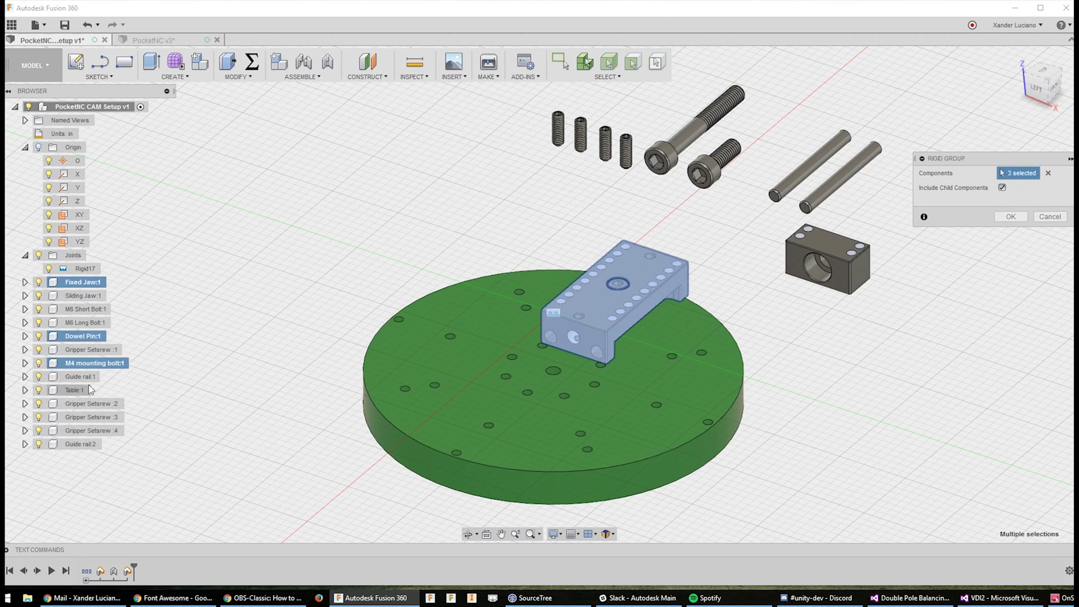
click(81, 390)
click(1011, 217)
scroll(759, 257, down, 2)
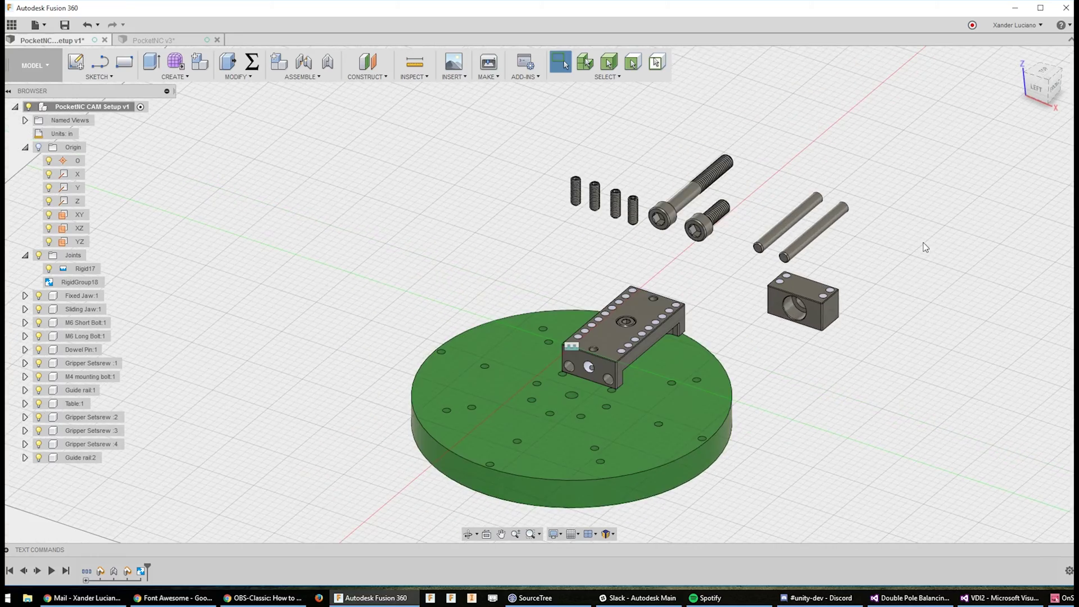
Align Guide rail:2 with one of the outer rail holes in the Sliding Jaw.
shift+middle_drag(924, 245, 641, 360)
key(s)
click(449, 177)
click(718, 267)
scroll(641, 406, up, 4)
click(642, 406)
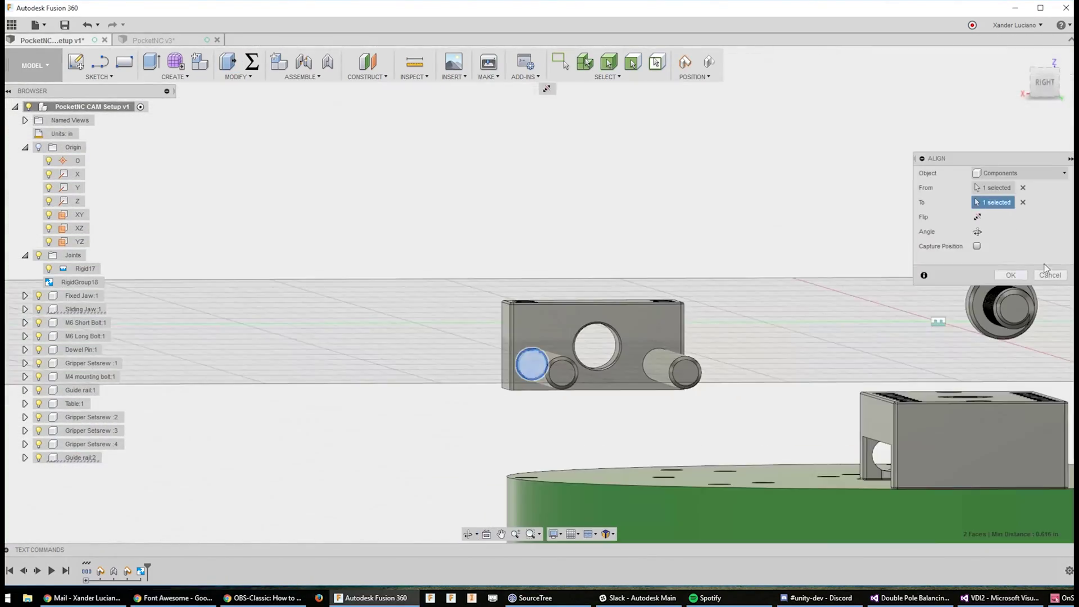
click(1011, 275)
scroll(713, 298, down, 5)
Align Guide rail:1 and the M6 Long Bolt with their remaining holes in the Sliding Jaw.
shift+middle_drag(809, 281, 589, 266)
scroll(588, 266, up, 5)
key(s)
click(540, 242)
scroll(408, 180, up, 8)
click(409, 181)
scroll(409, 181, down, 6)
shift+middle_drag(450, 214, 477, 317)
click(562, 234)
scroll(477, 317, down, 2)
click(1010, 275)
shift+middle_drag(674, 281, 574, 257)
With the M6 Long Bolt temporarily hidden, align the M6 Short Bolt with the Sliding Jaw's central hole.
click(38, 337)
text(sa)
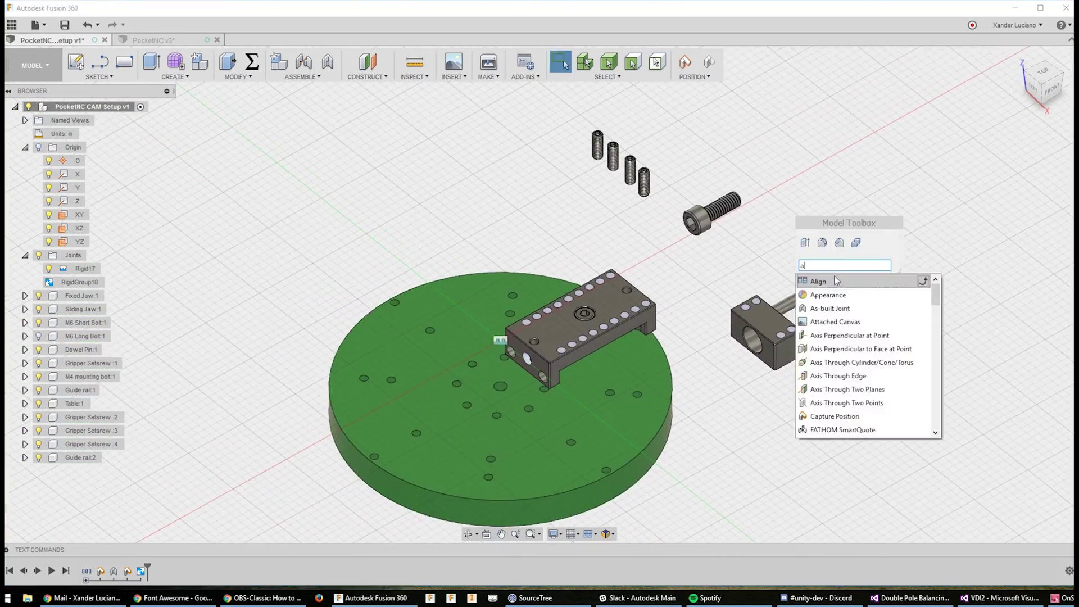
key(Return)
scroll(729, 221, up, 8)
click(731, 223)
click(707, 222)
click(1003, 280)
scroll(1003, 282, down, 10)
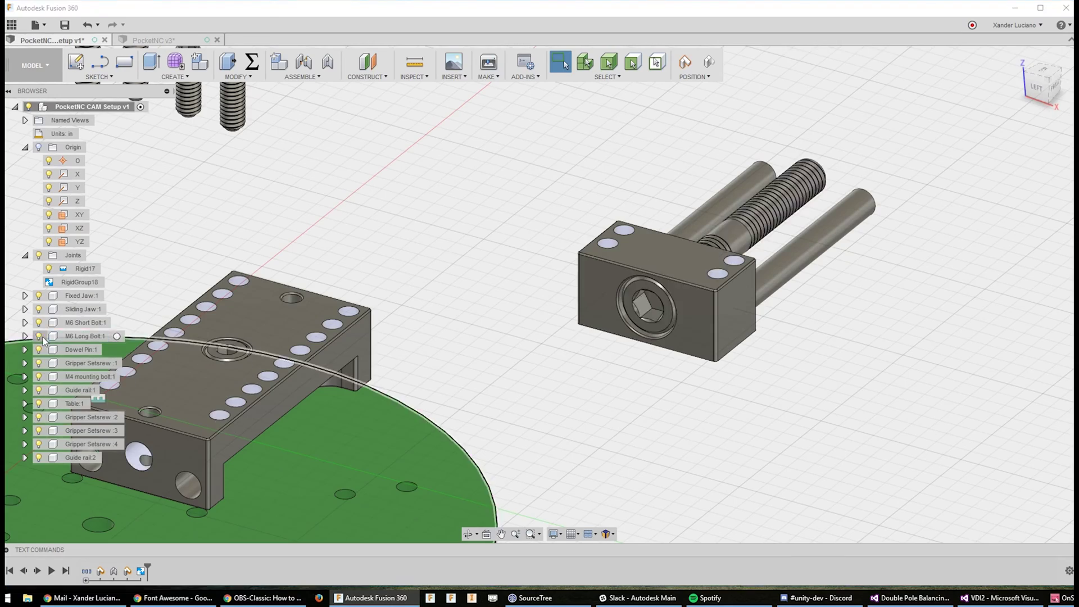
Hide the M6 Short Bolt, and rigidly group both guide rails, both M6 bolts and the Sliding Jaw at their captured positions.
click(302, 77)
click(299, 145)
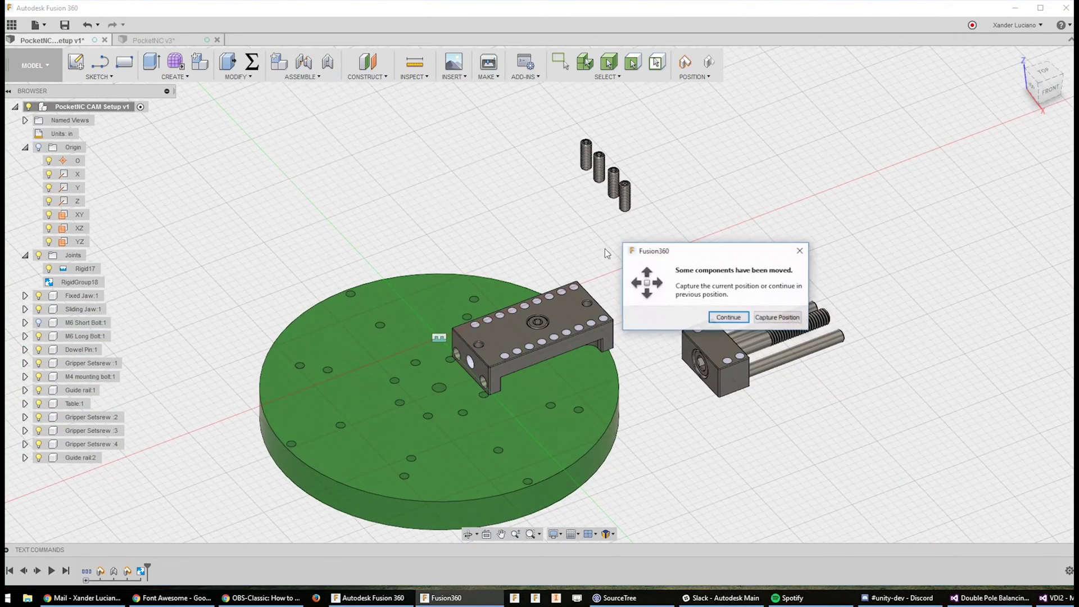
click(776, 318)
click(79, 461)
click(84, 391)
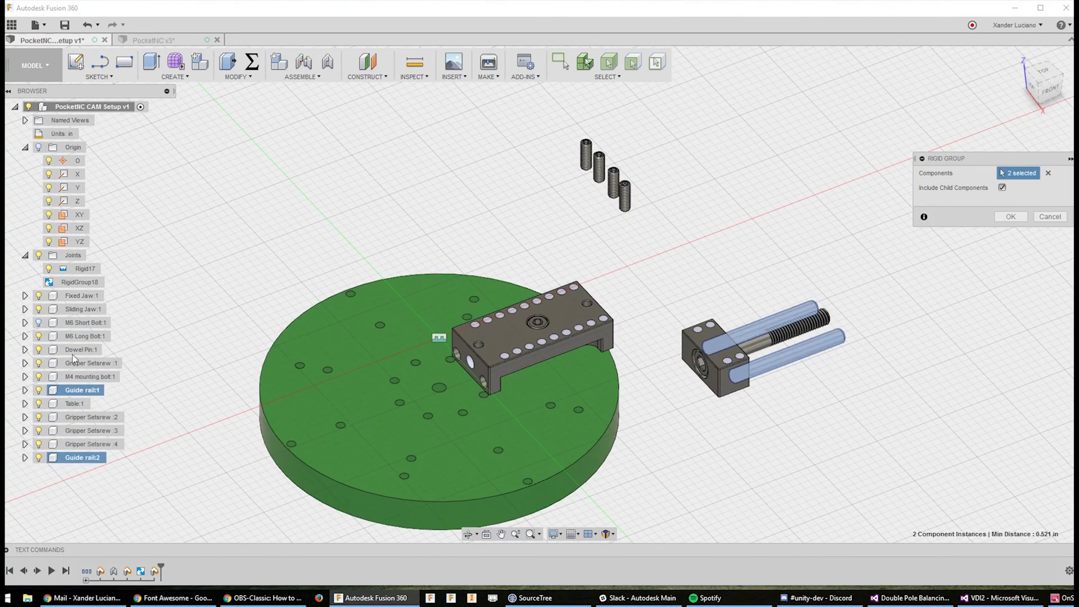
click(84, 337)
click(82, 324)
click(81, 311)
click(1011, 217)
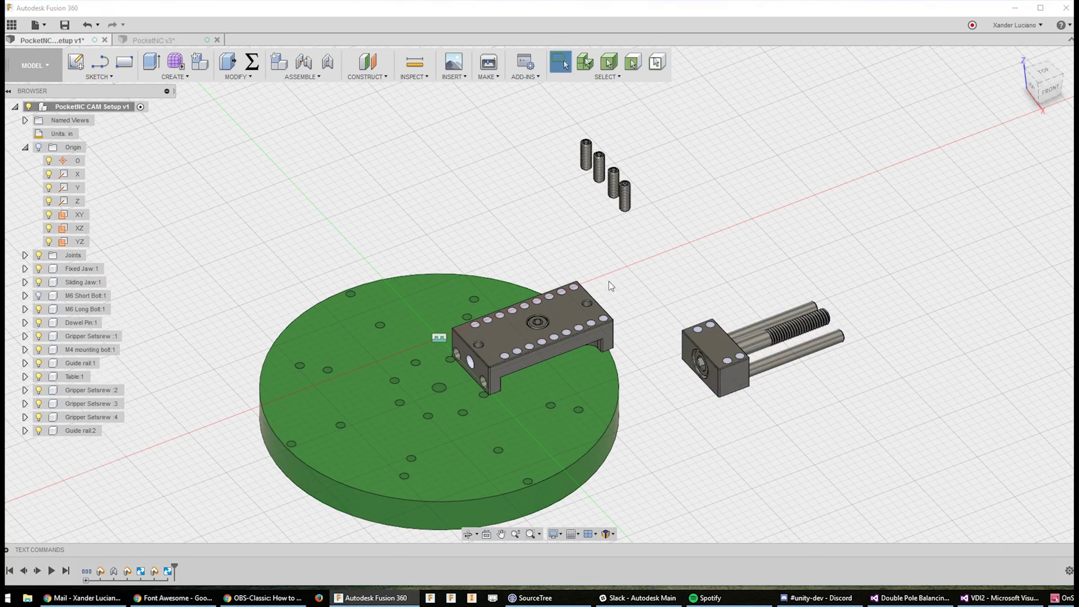
Move the grouped Sliding Jaw assembly slightly to test that its parts travel together, and hide the M6 Long Bolt.
scroll(609, 281, down, 3)
shift+middle_drag(609, 281, 663, 273)
drag(773, 304, 784, 304)
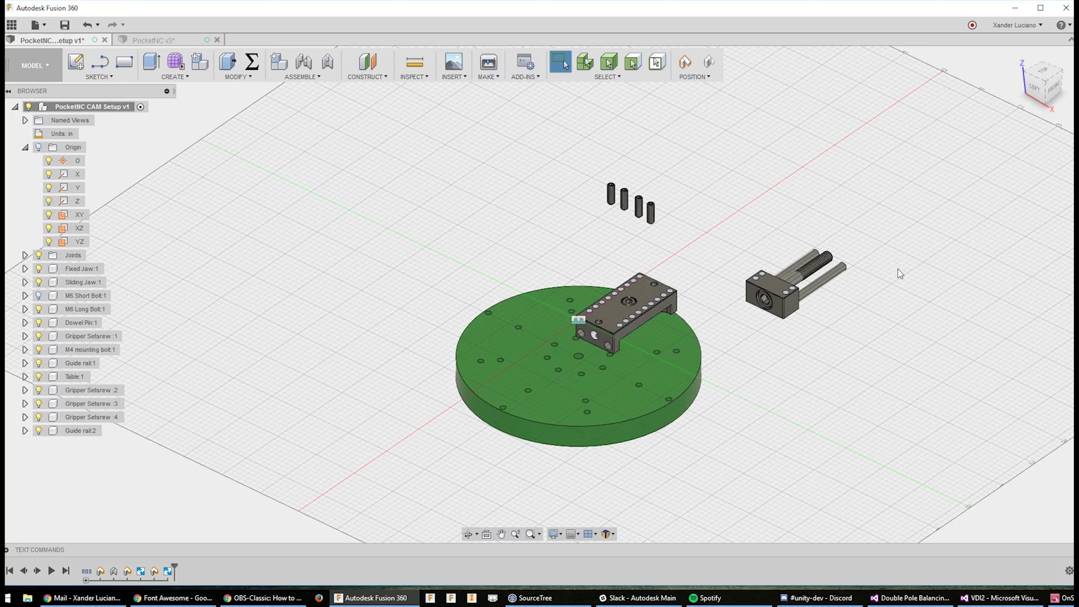
shift+middle_drag(875, 287, 775, 283)
scroll(746, 356, up, 5)
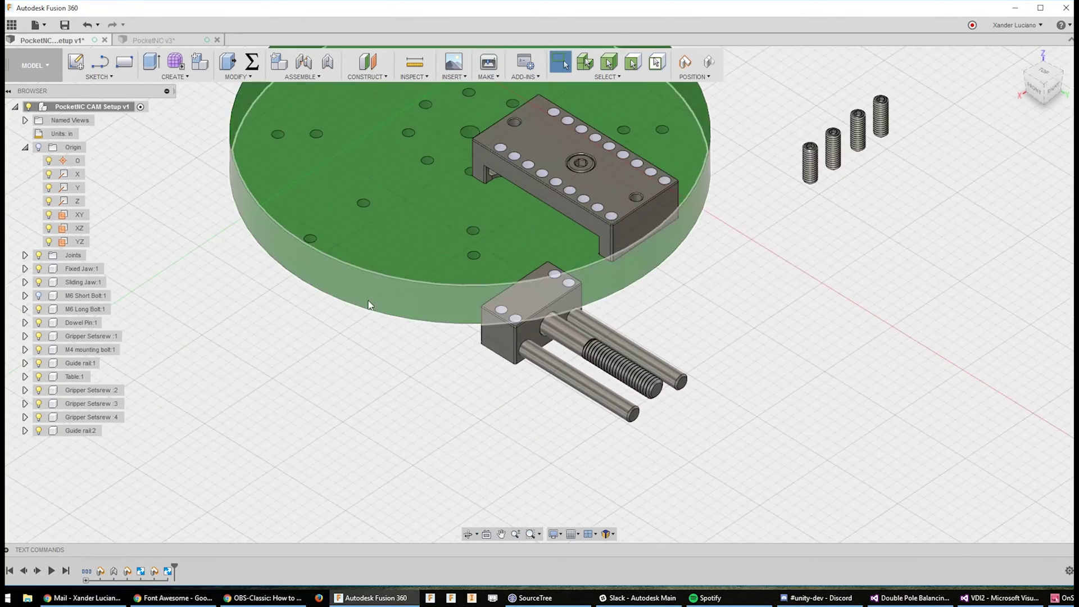
click(40, 309)
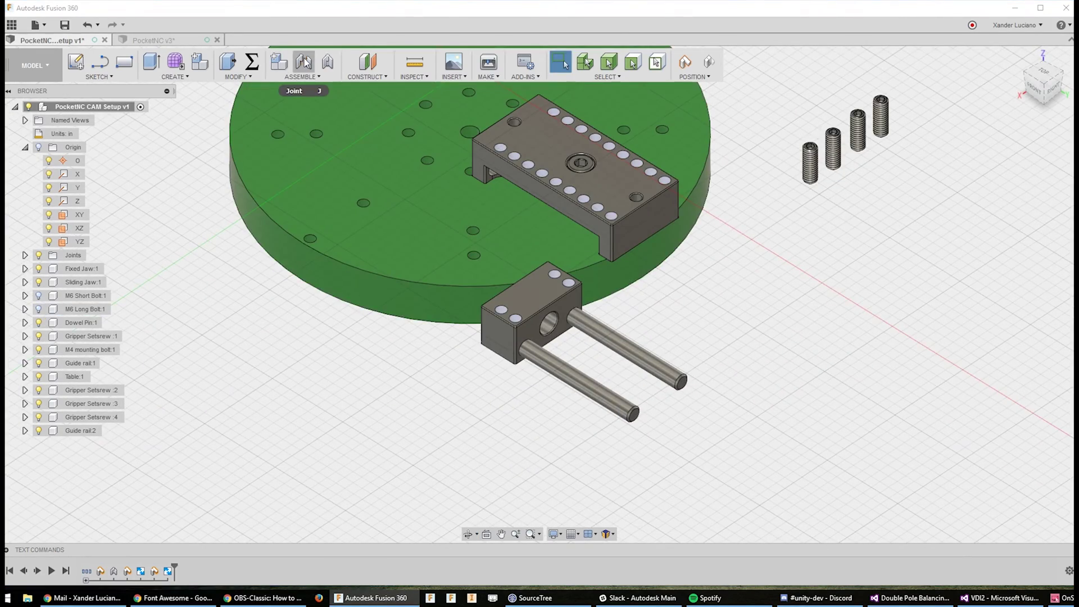
Create a Slider joint from the Sliding Jaw's central hole to the matching central hole in the Fixed Jaw's end face.
click(304, 62)
scroll(824, 299, down, 3)
click(1019, 262)
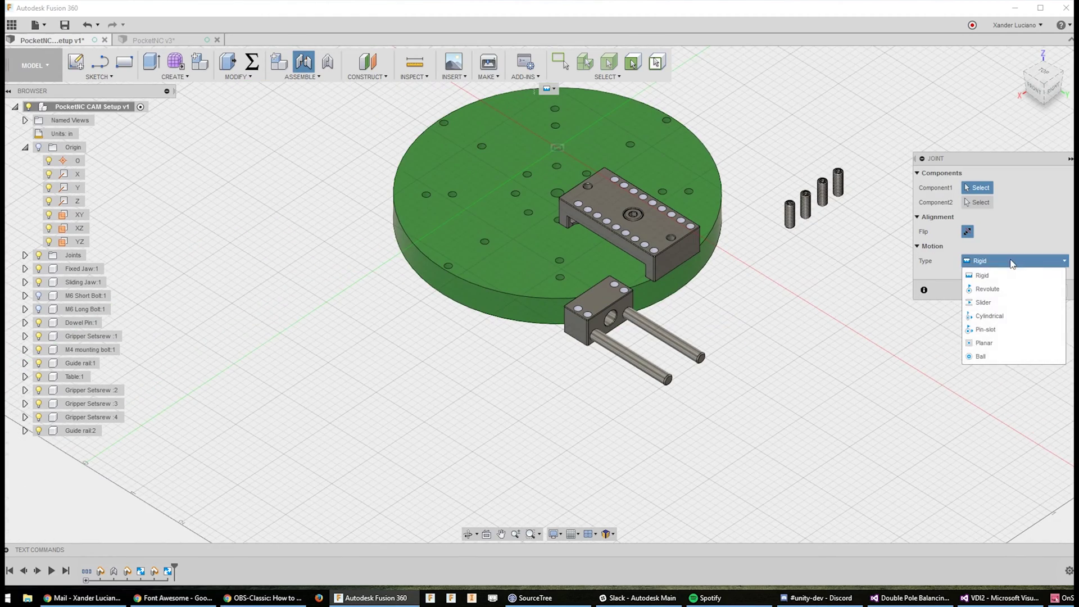
click(1014, 302)
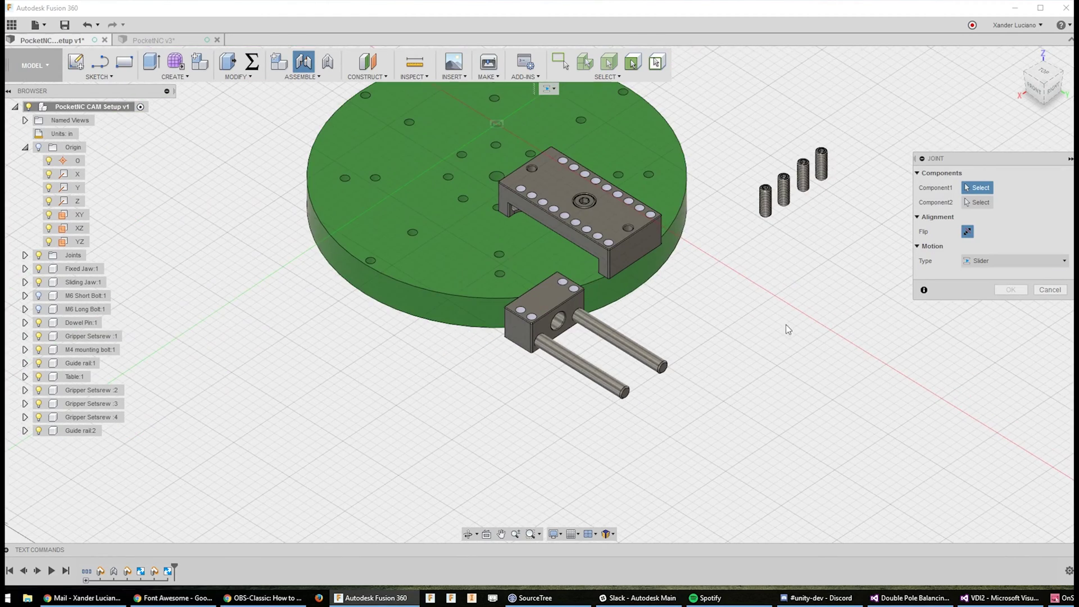
scroll(845, 319, down, 1)
scroll(676, 412, up, 3)
scroll(613, 377, up, 3)
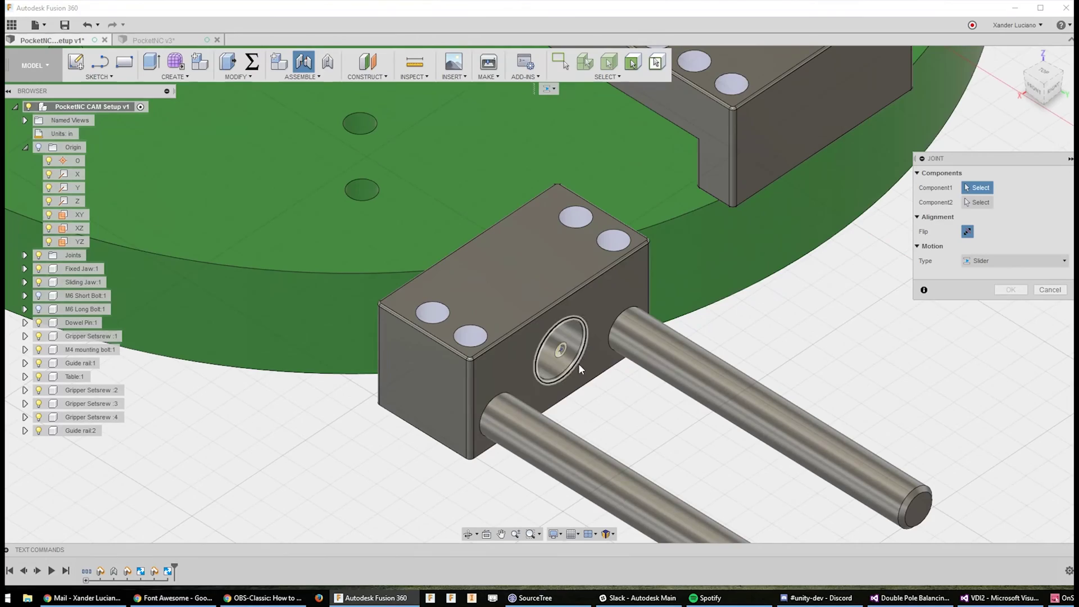
click(571, 354)
scroll(551, 332, down, 4)
scroll(562, 298, up, 5)
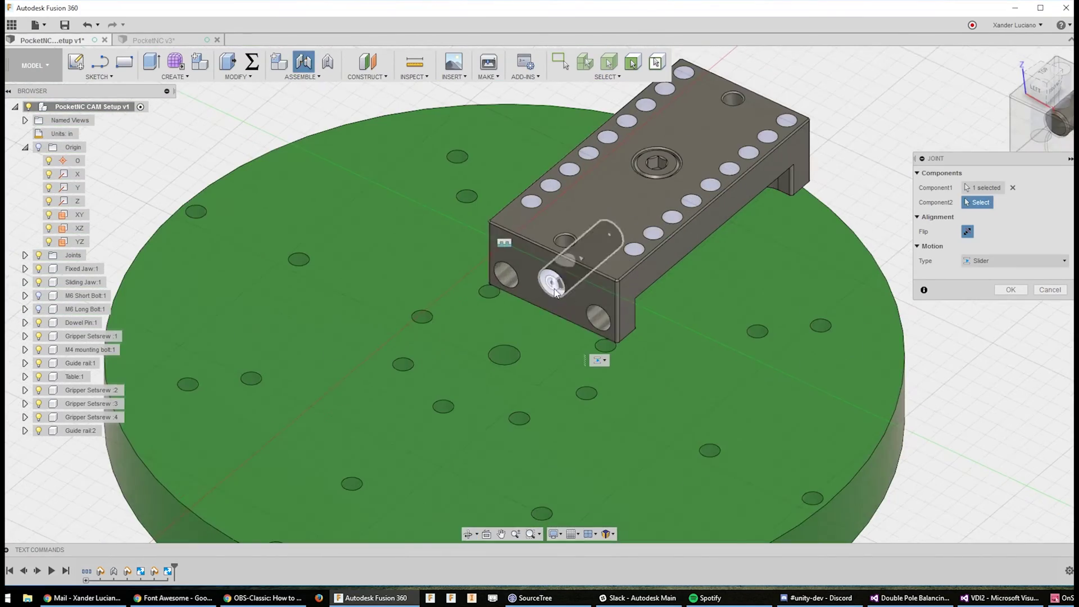
click(571, 281)
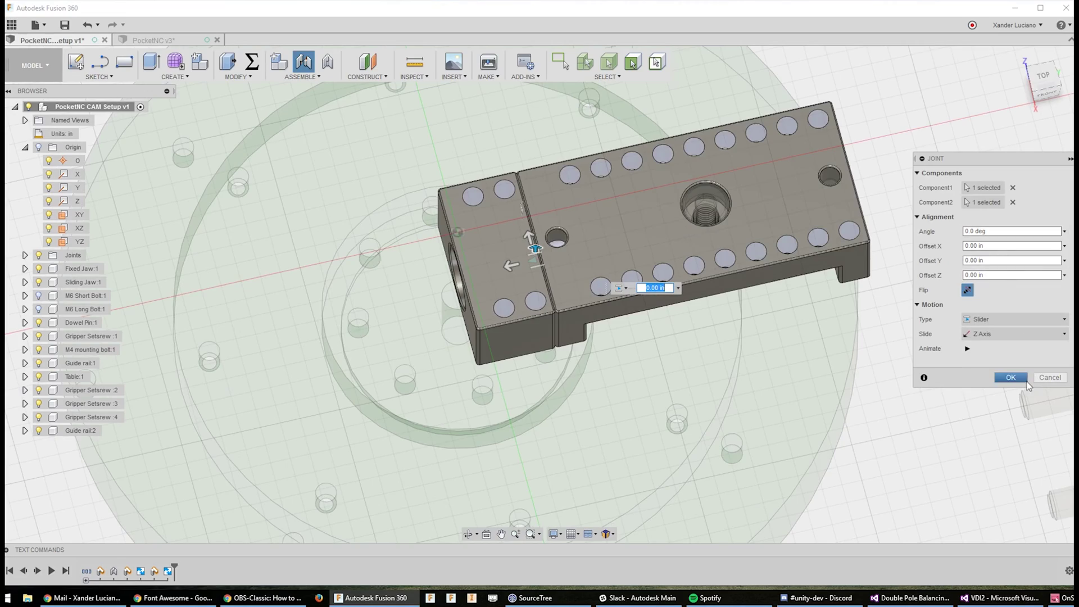
click(1010, 377)
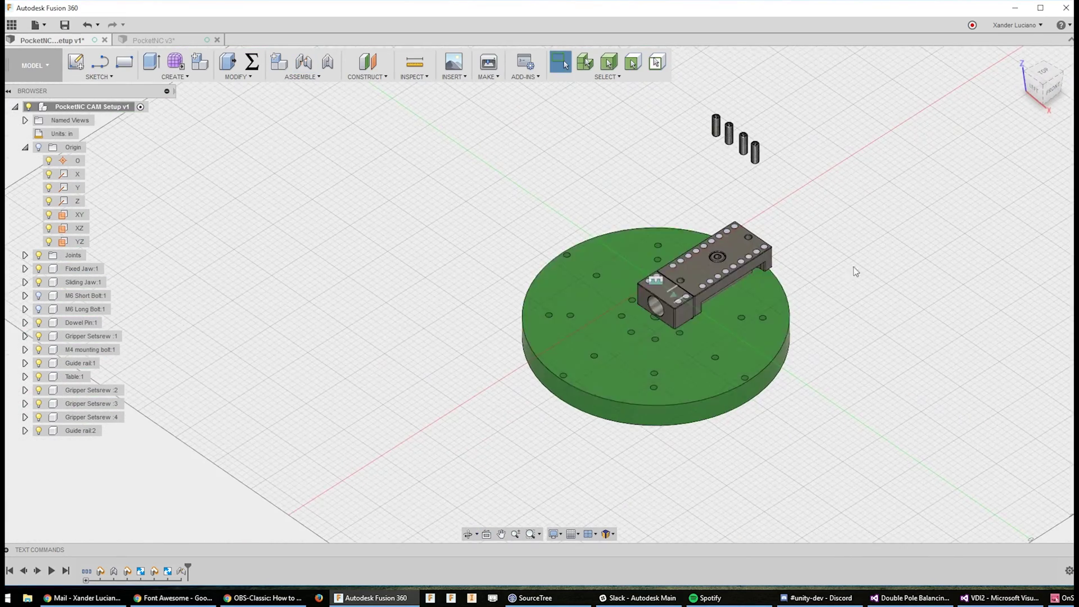
Show the M6 Long Bolt again and slide the Sliding Jaw away from the Fixed Jaw along its joint.
click(38, 310)
scroll(696, 306, up, 4)
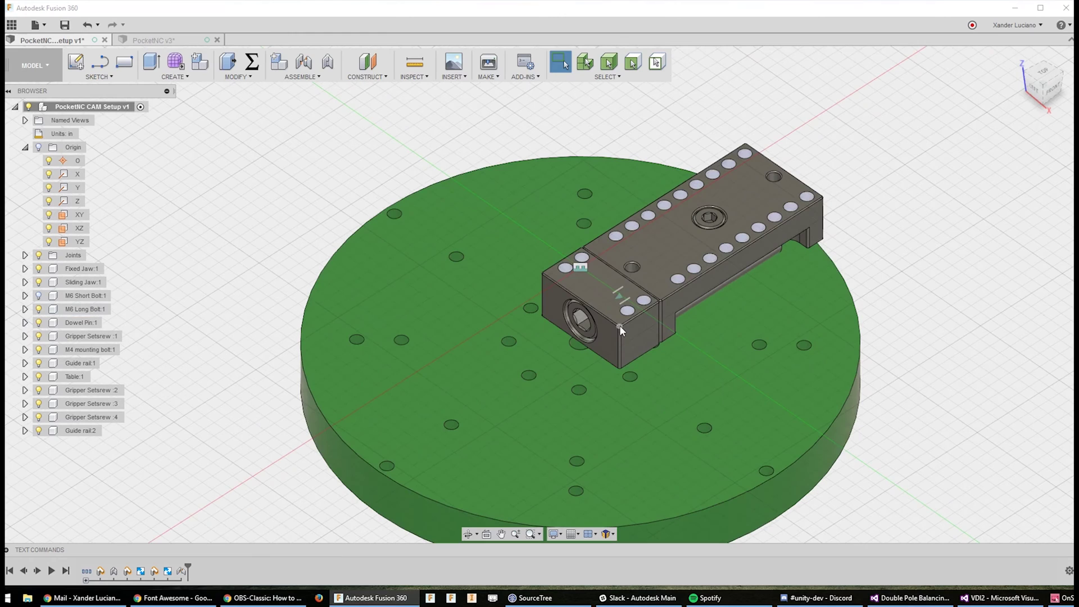
drag(617, 323, 389, 399)
Limit the slider joint's travel to a minimum of 0.00 in and a maximum of 1 in.
right_click(591, 314)
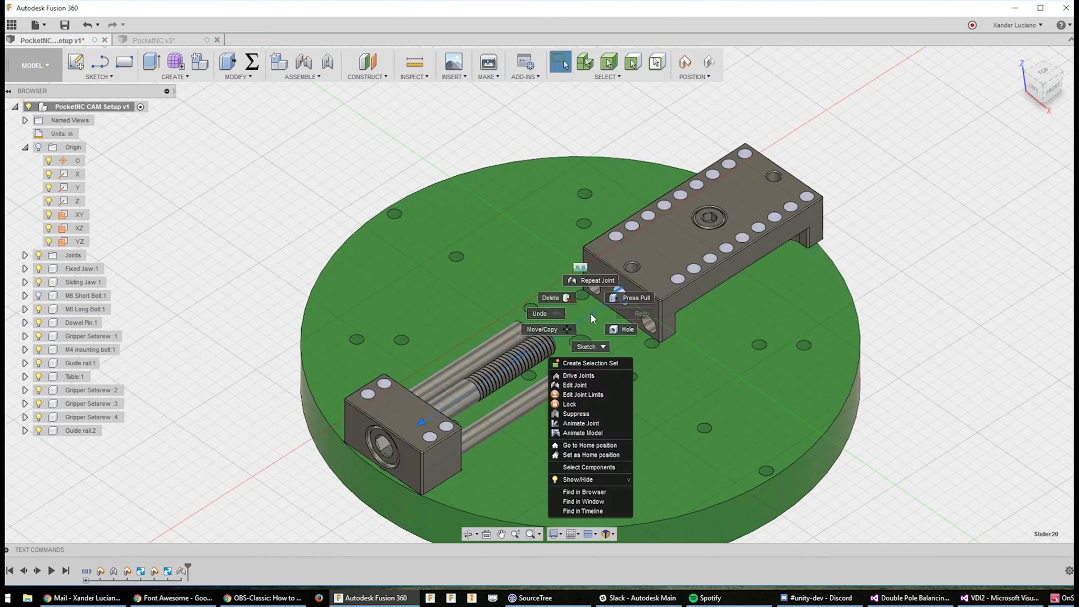
click(599, 394)
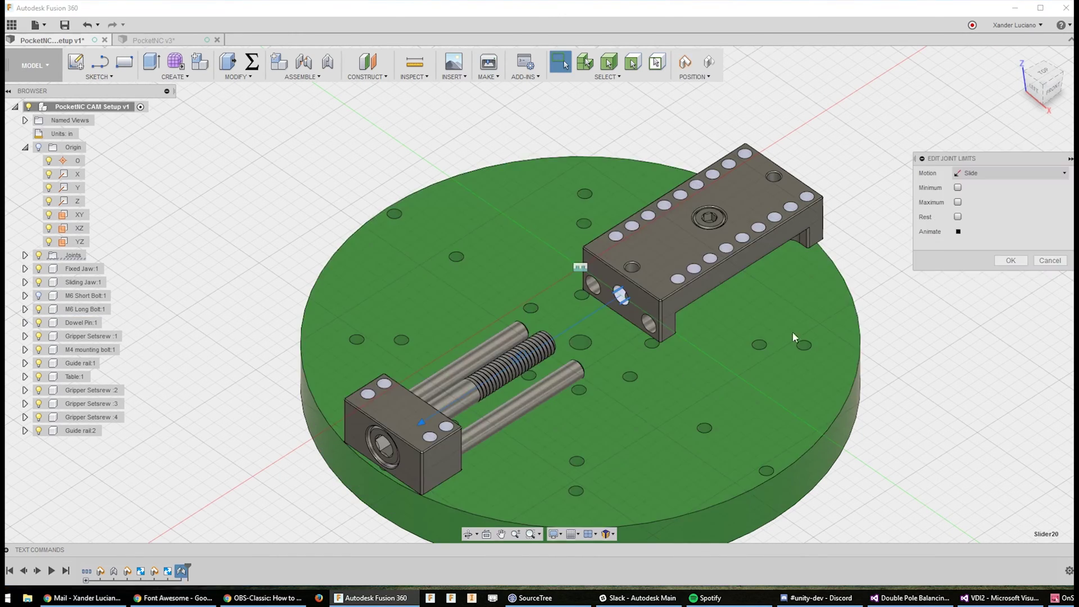
click(958, 188)
click(958, 217)
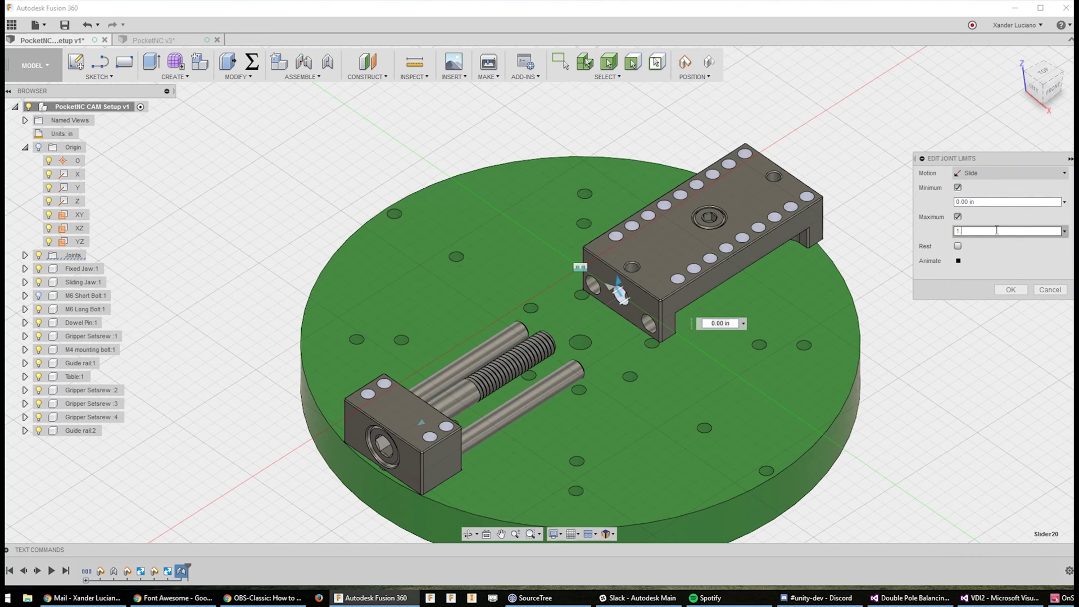
key(Tab)
click(1021, 288)
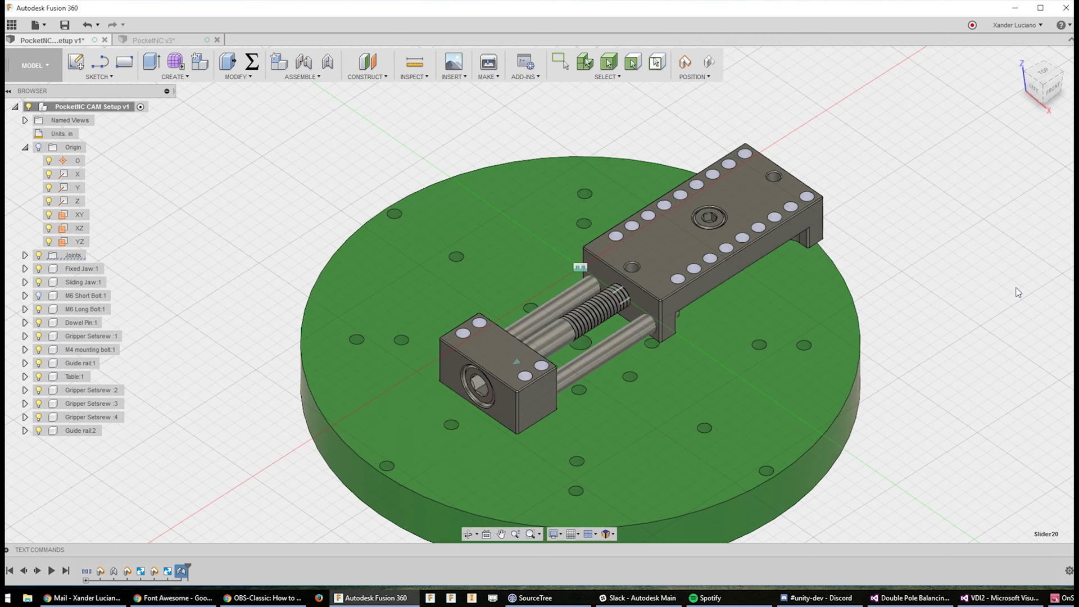
Test the Sliding Jaw's travel against its joint limits, and revert the components to their last captured position.
drag(515, 390, 555, 401)
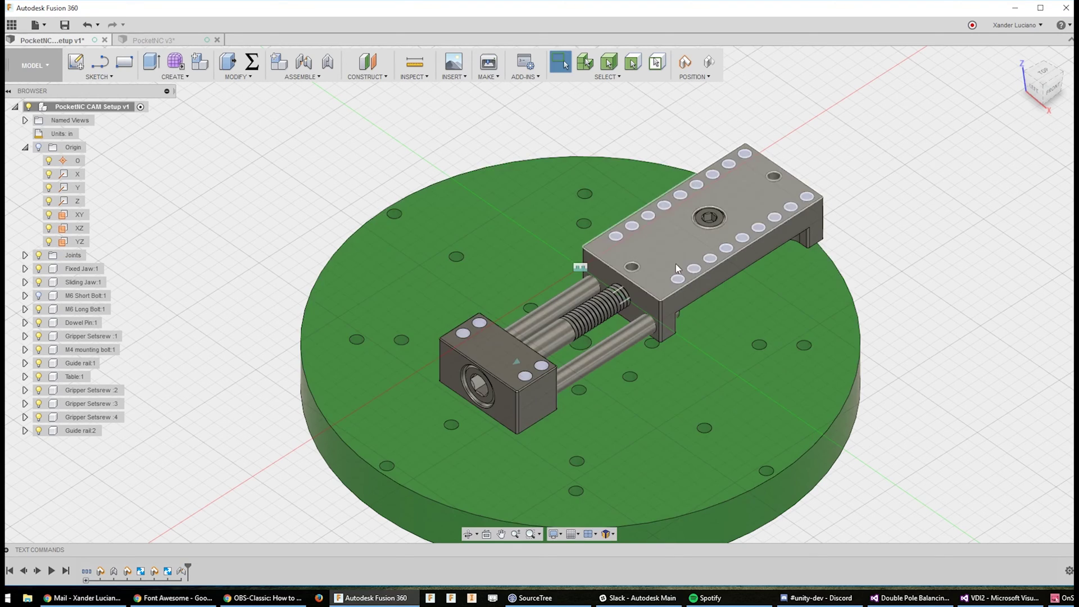
mouse_move(731, 284)
shift+middle_down()
mouse_move(679, 254)
mouse_move(714, 286)
shift+middle_up()
scroll(815, 287, down, 3)
scroll(857, 213, up, 3)
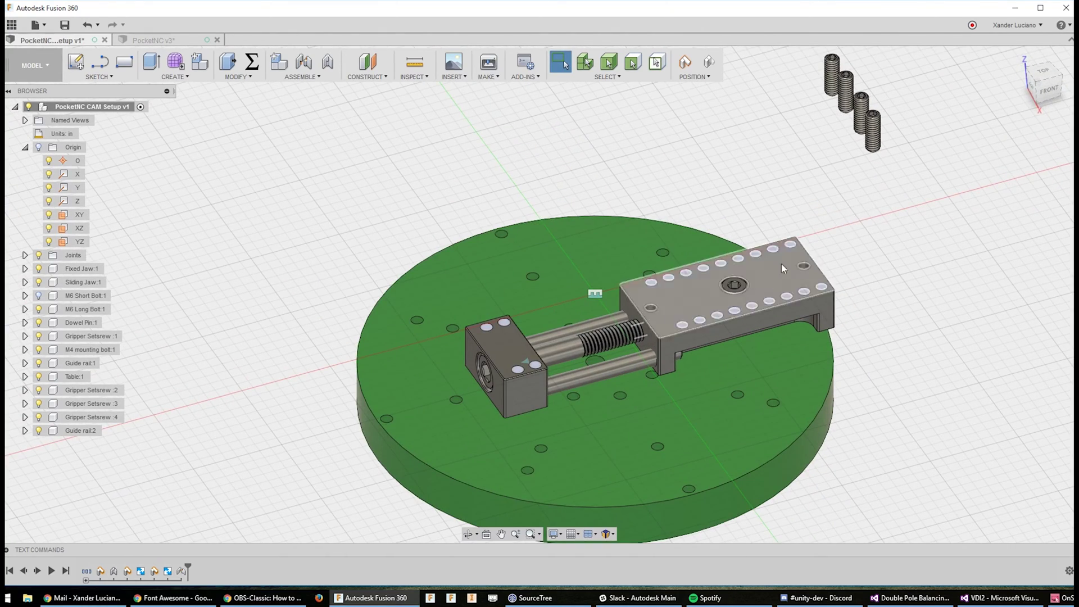
scroll(781, 264, down, 2)
scroll(861, 103, up, 3)
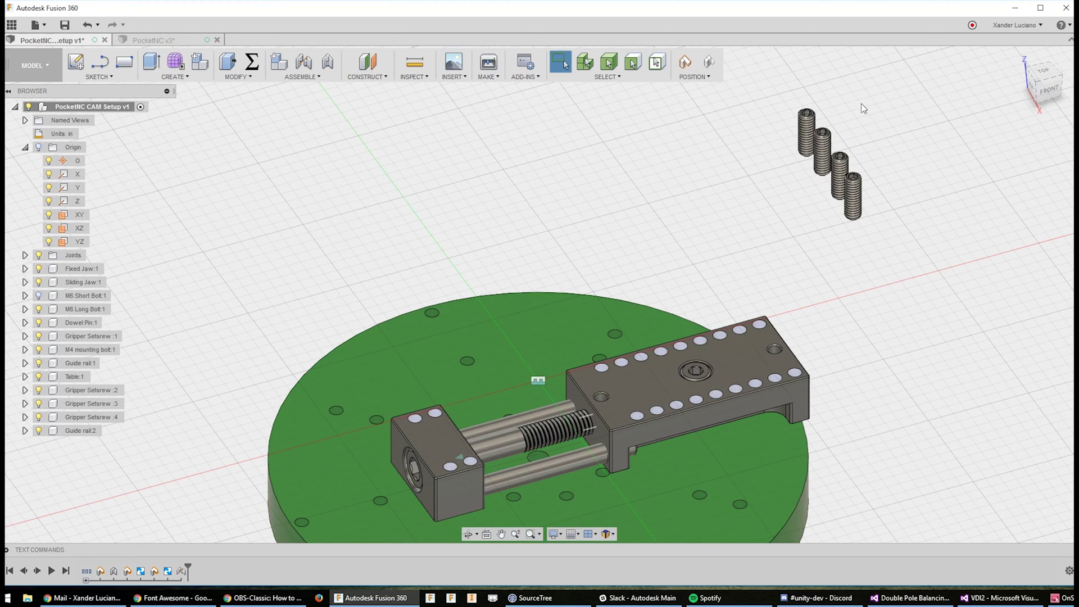
scroll(887, 222, down, 3)
scroll(831, 302, up, 1)
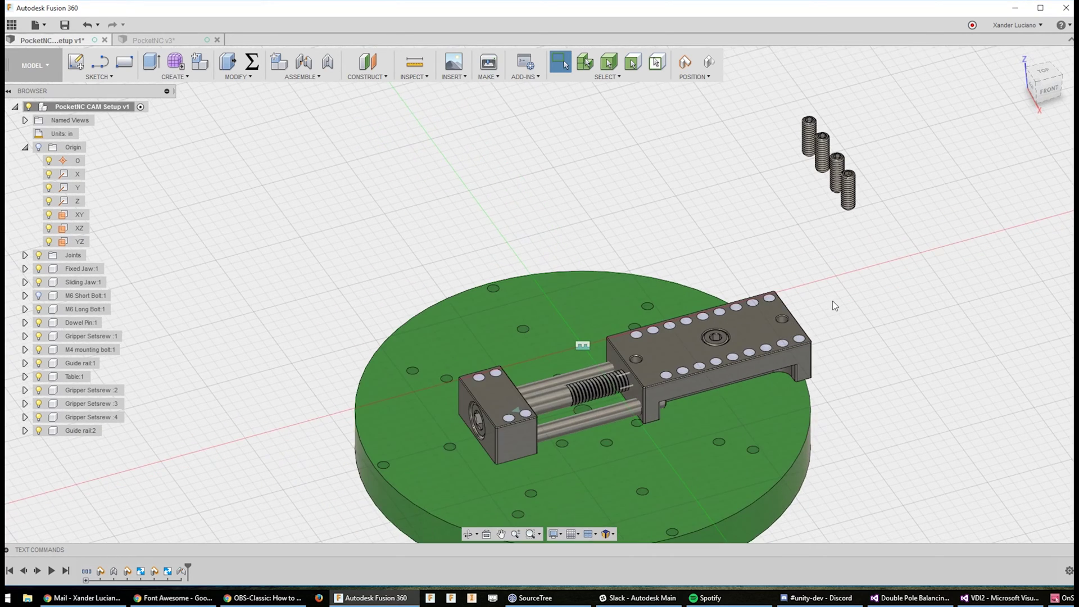
scroll(830, 259, down, 2)
scroll(827, 255, down, 1)
scroll(754, 218, up, 1)
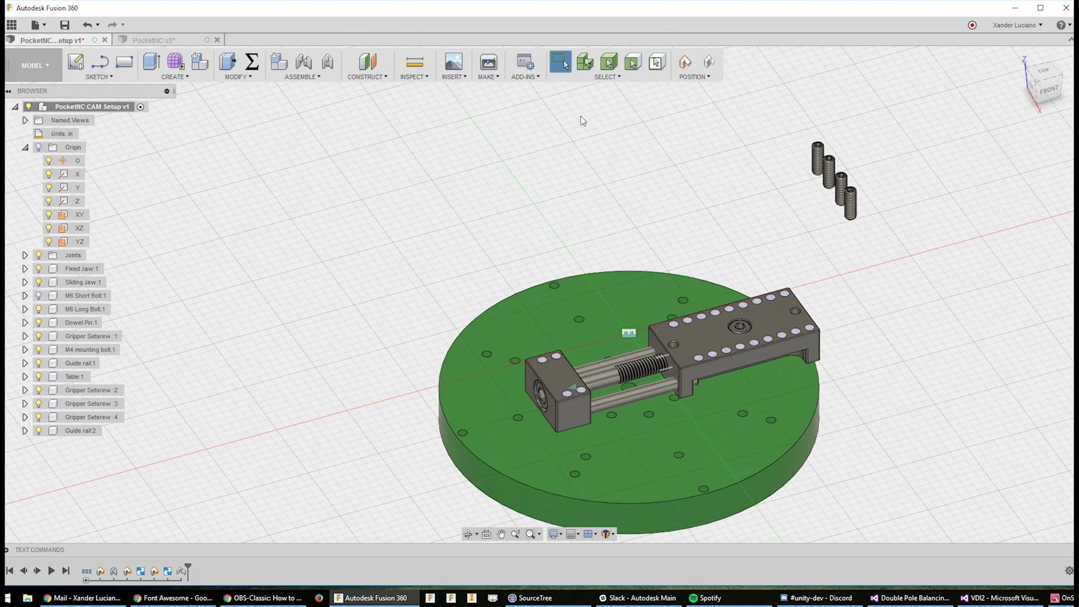
click(705, 63)
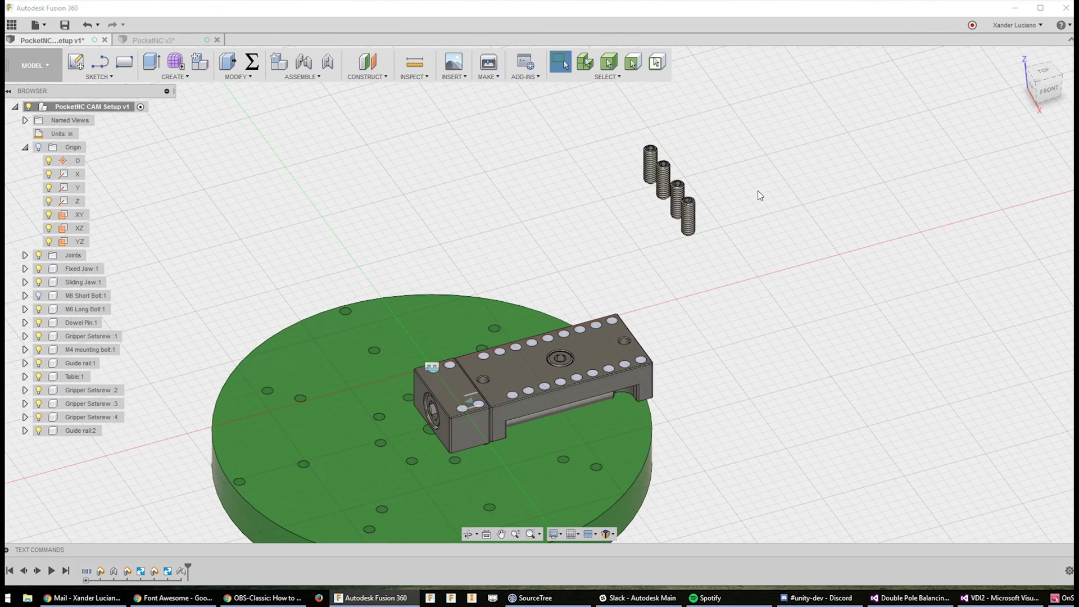
Highlight the Gripper Setsrew components to identify them in the model, and examine the four loose screws up close.
click(93, 336)
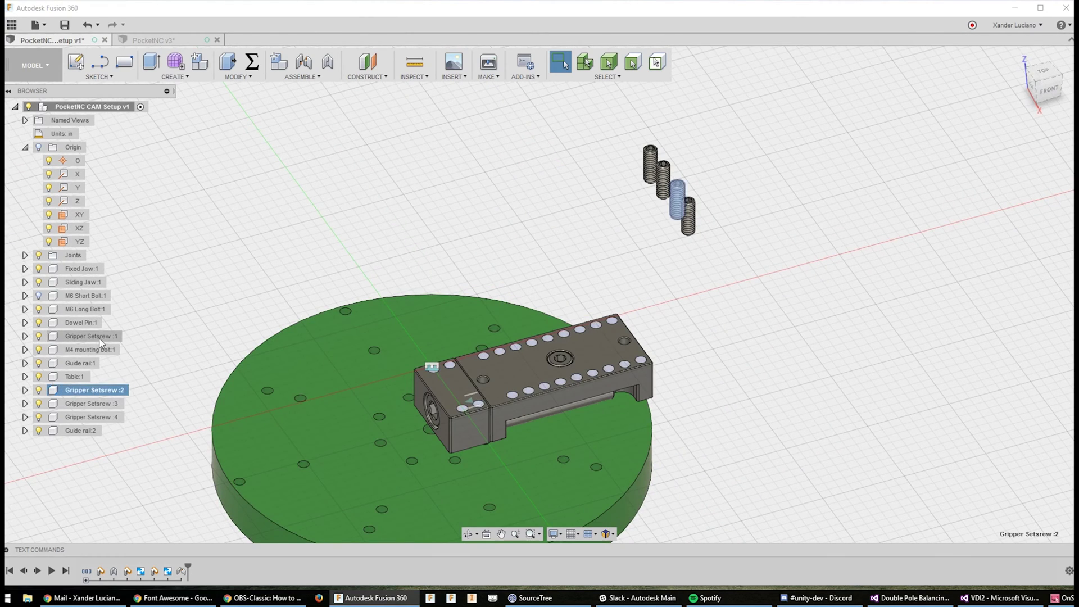
click(111, 417)
click(759, 257)
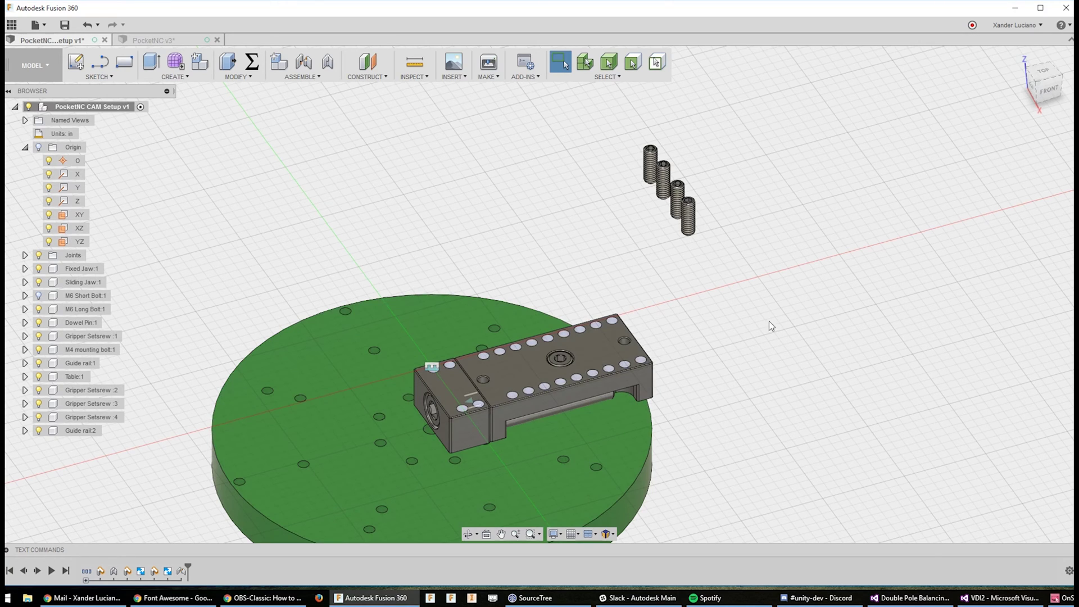
scroll(562, 292, down, 3)
scroll(704, 231, up, 5)
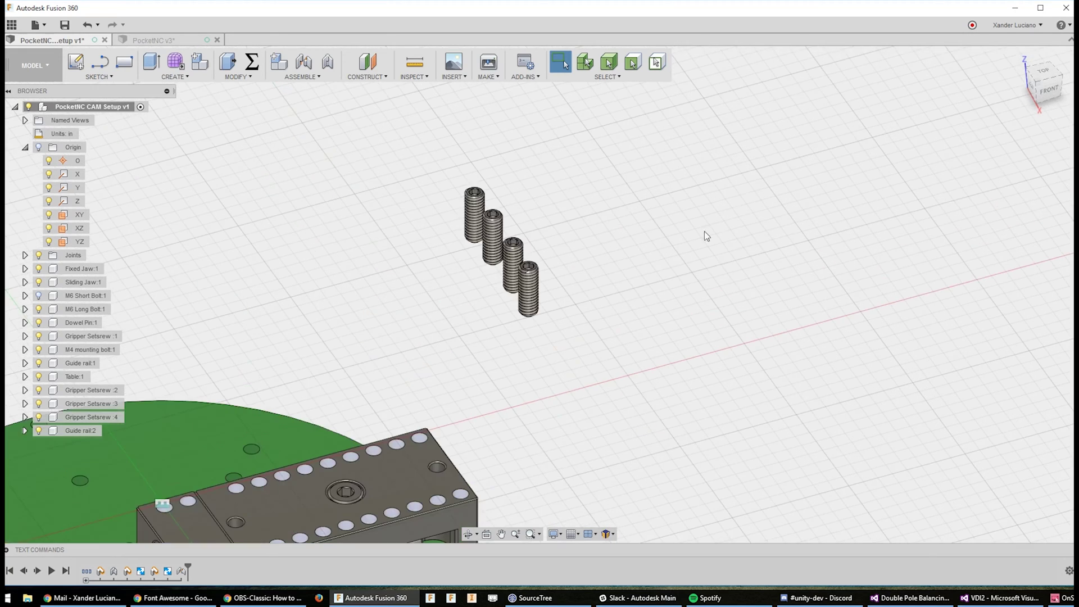
scroll(891, 306, down, 5)
scroll(783, 274, up, 5)
scroll(676, 284, up, 3)
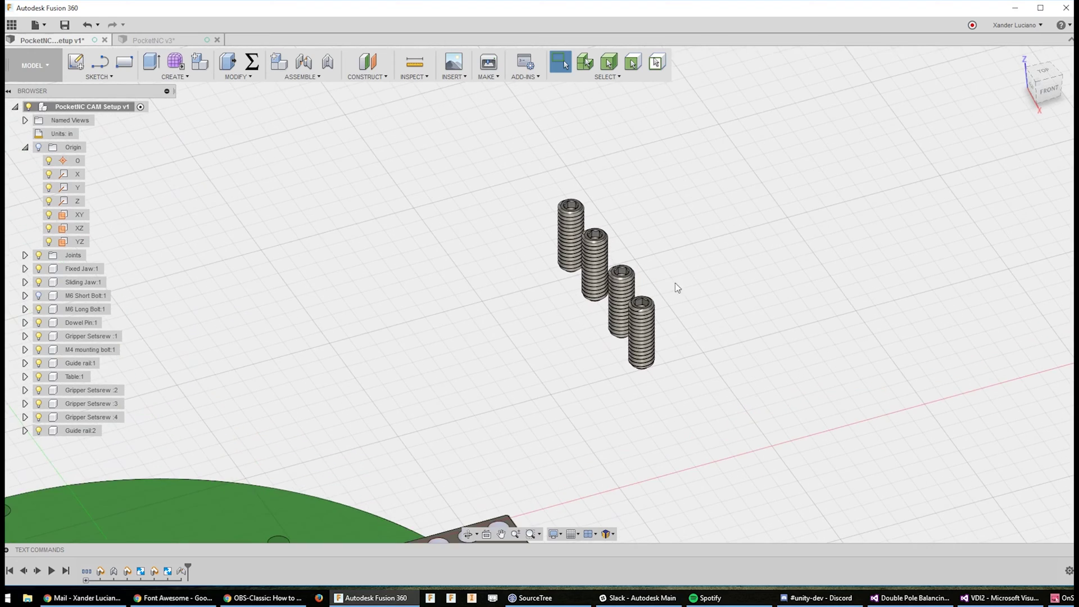
Activate Gripper Setsrew :1 and place a Simple joint origin at the centre of its hex-socket end face.
click(128, 336)
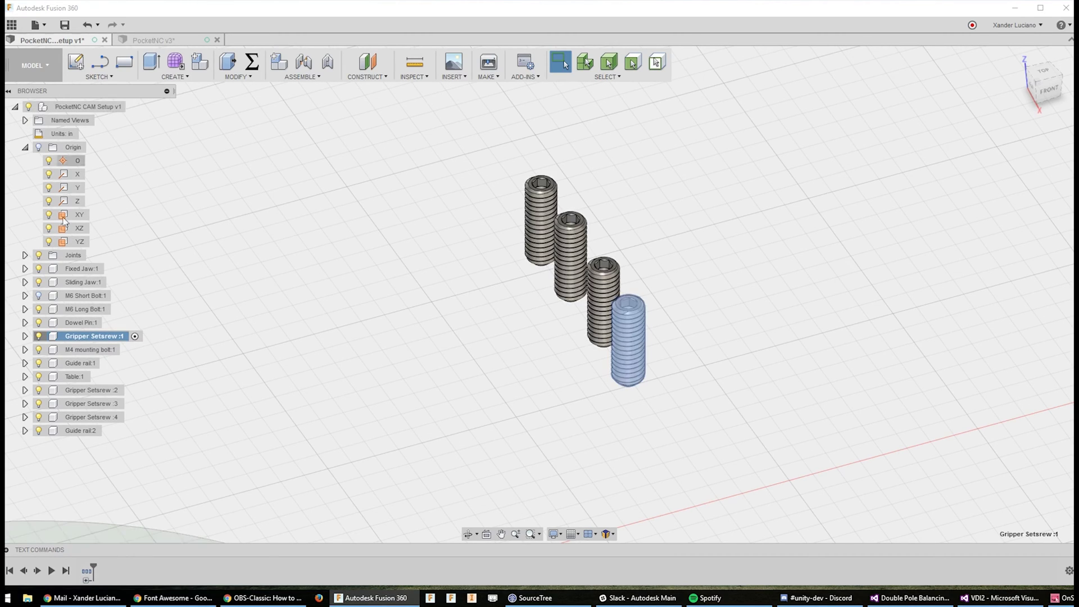
click(26, 336)
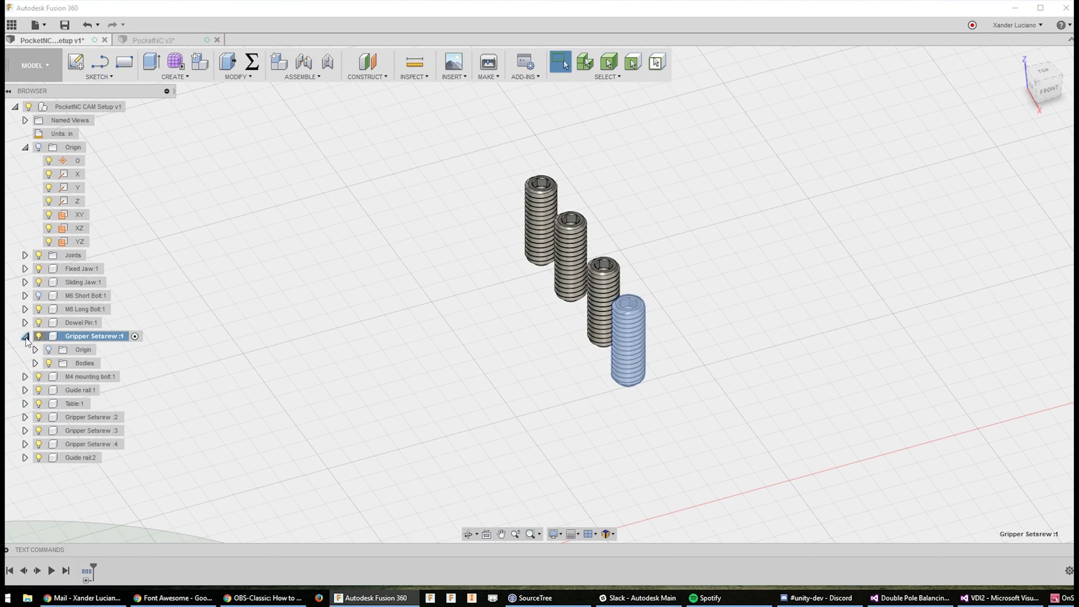
click(313, 77)
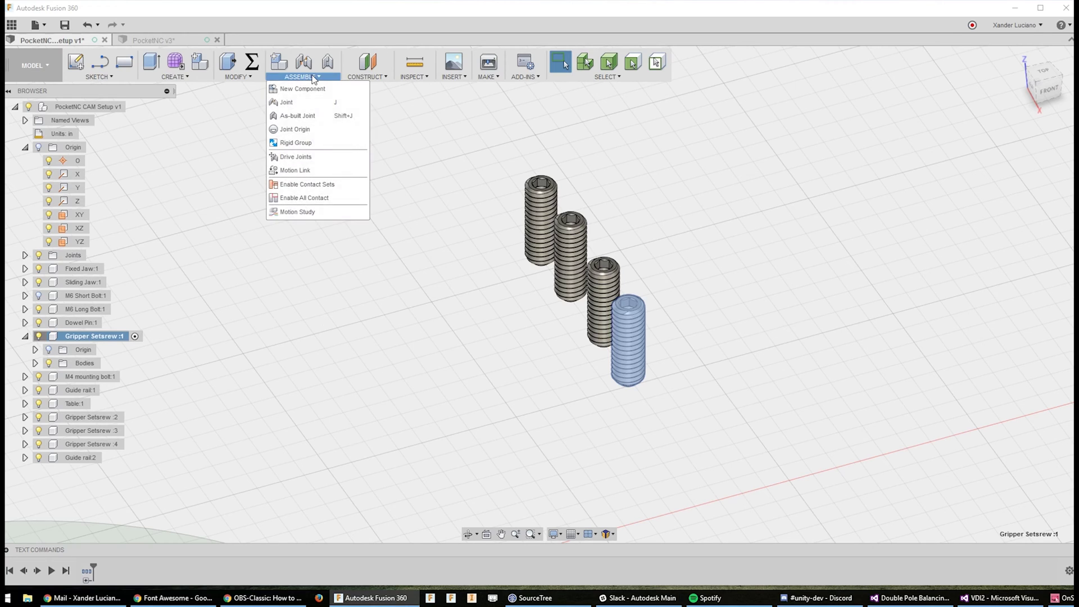
click(320, 129)
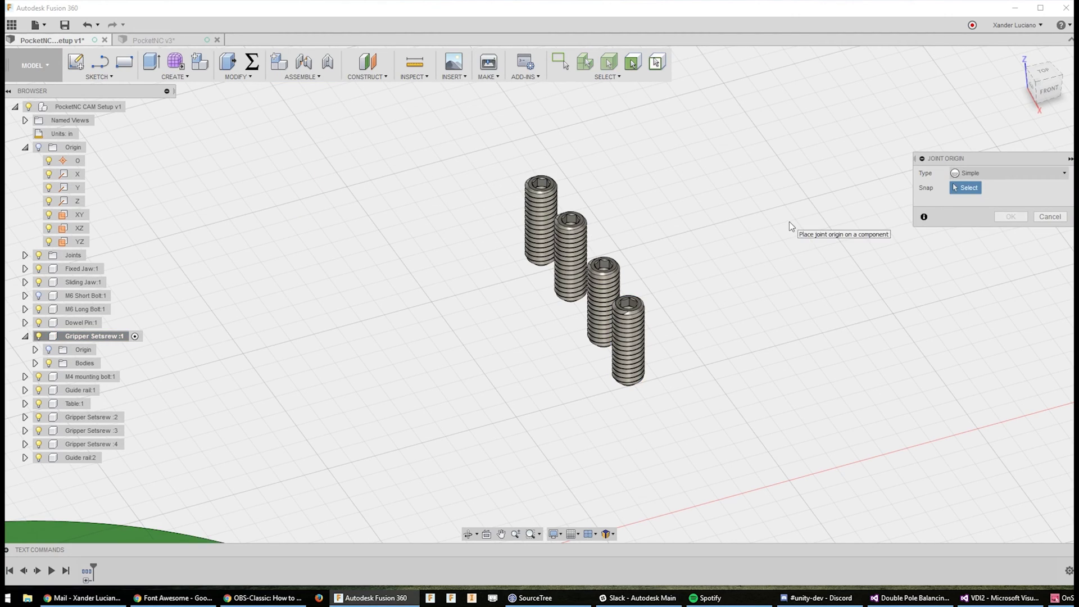
scroll(757, 231, down, 2)
scroll(771, 309, up, 5)
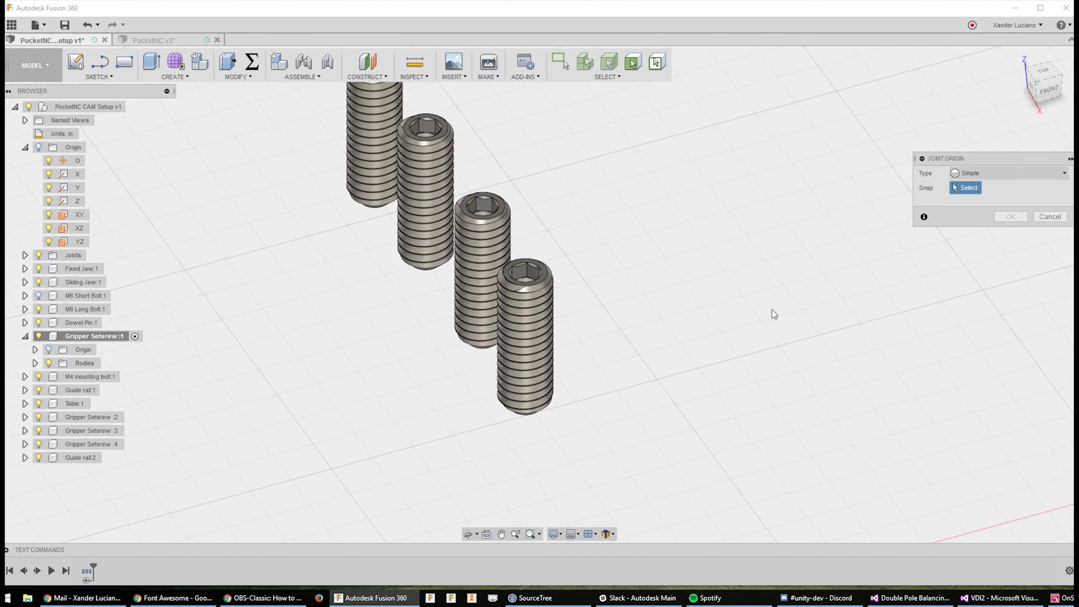
scroll(772, 313, up, 5)
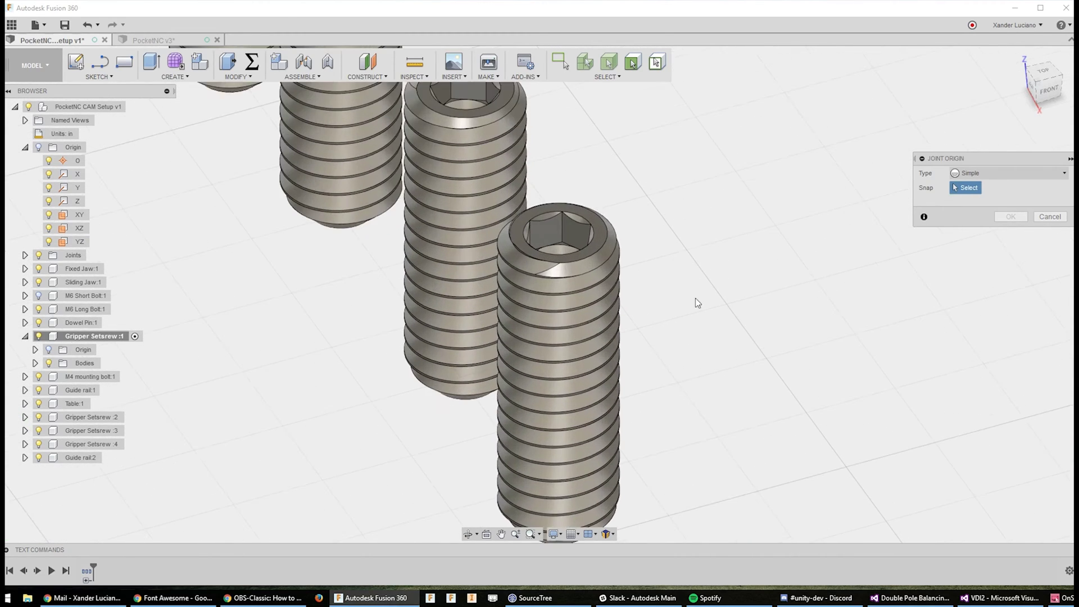
scroll(697, 303, up, 4)
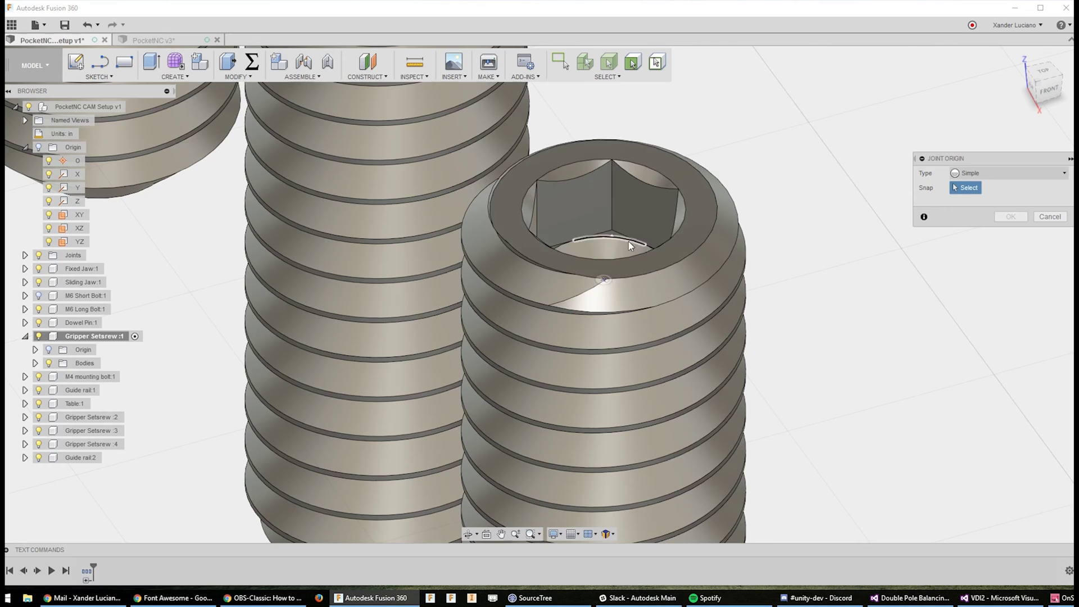
shift+middle_drag(688, 198, 646, 171)
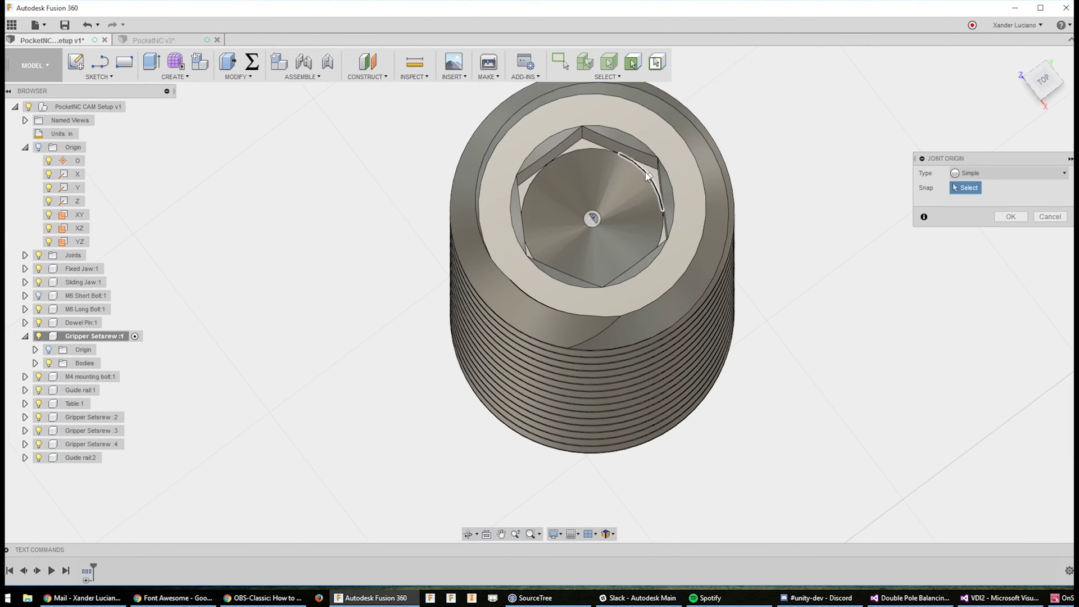
click(572, 97)
shift+middle_drag(579, 112, 586, 281)
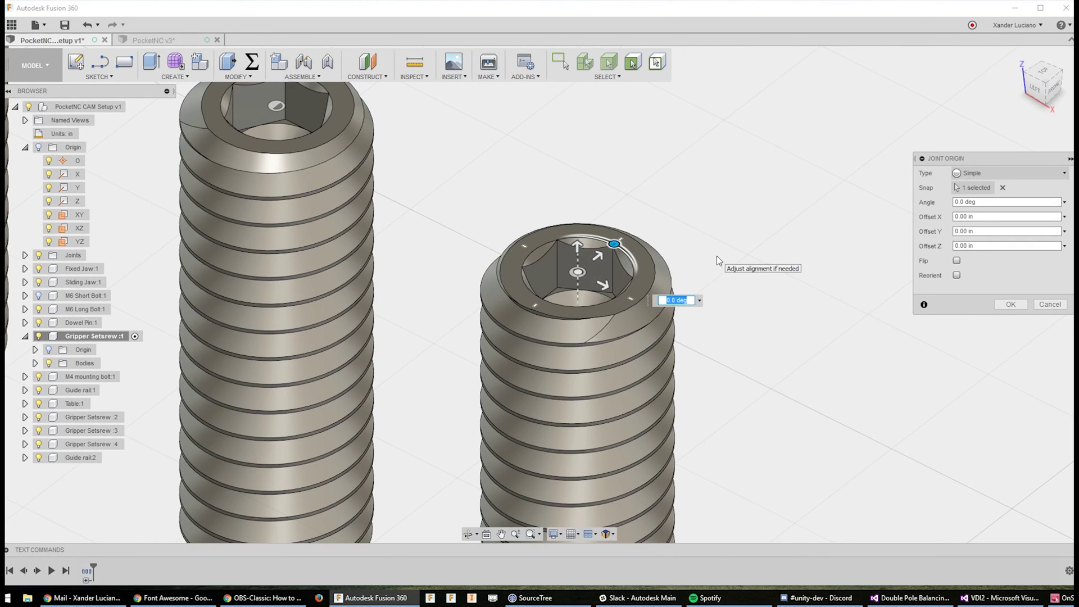
Set the setscrew joint origin's Z offset to -.2 in, check its position along the screw from the side, and create it.
scroll(709, 210, down, 5)
scroll(748, 210, down, 2)
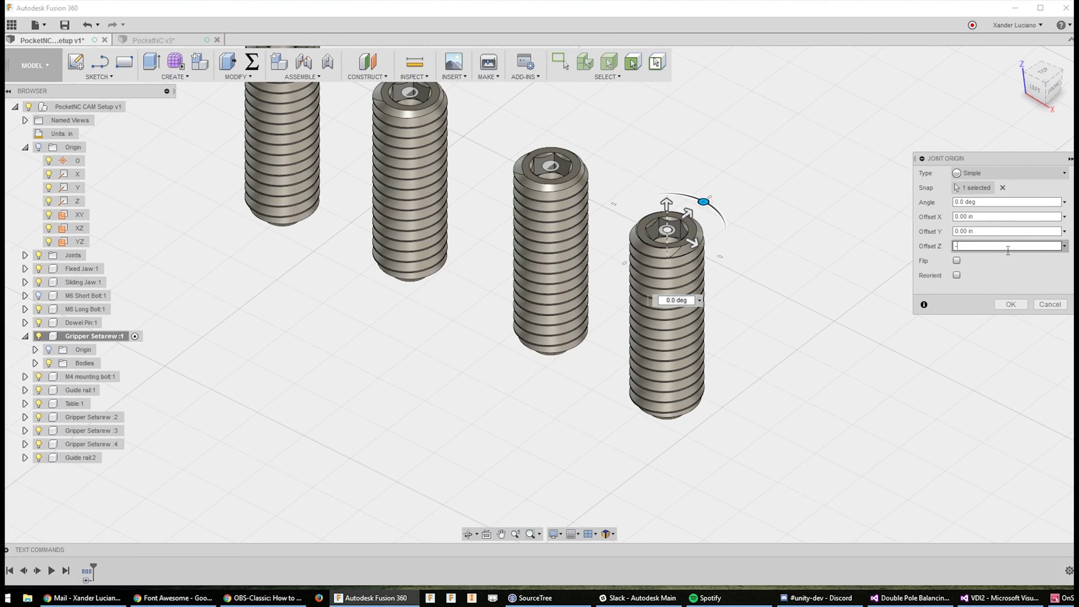
scroll(791, 249, down, 4)
shift+middle_drag(792, 249, 791, 328)
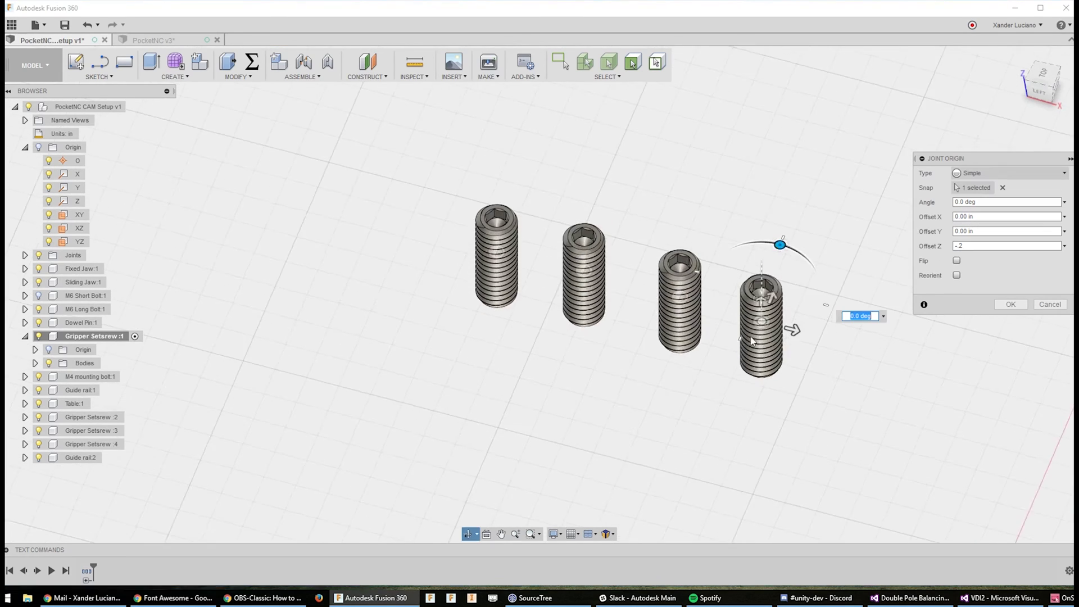
scroll(771, 315, up, 3)
scroll(681, 258, up, 2)
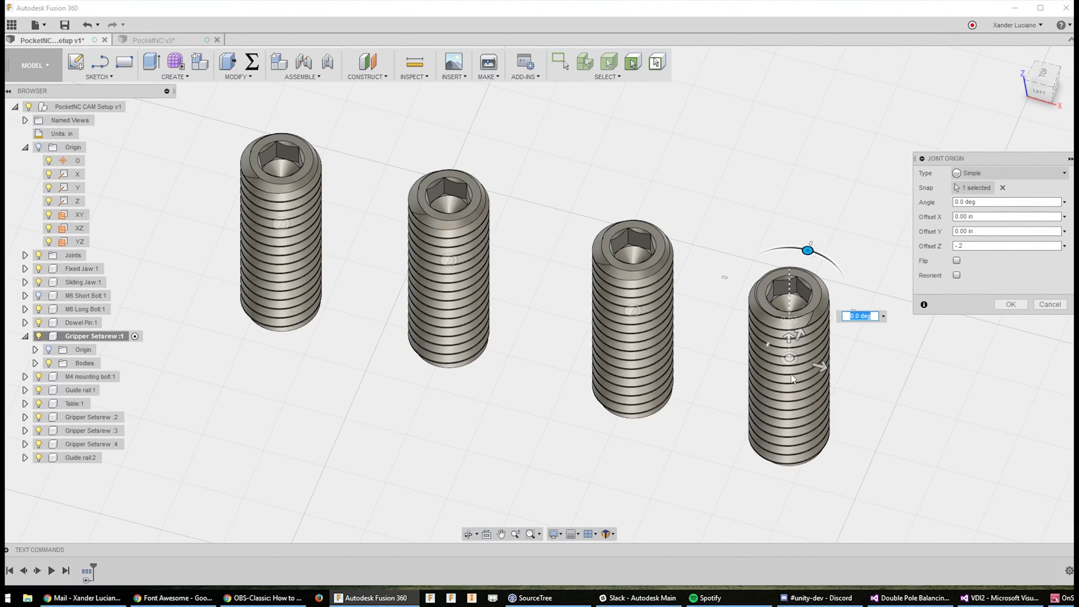
click(1044, 99)
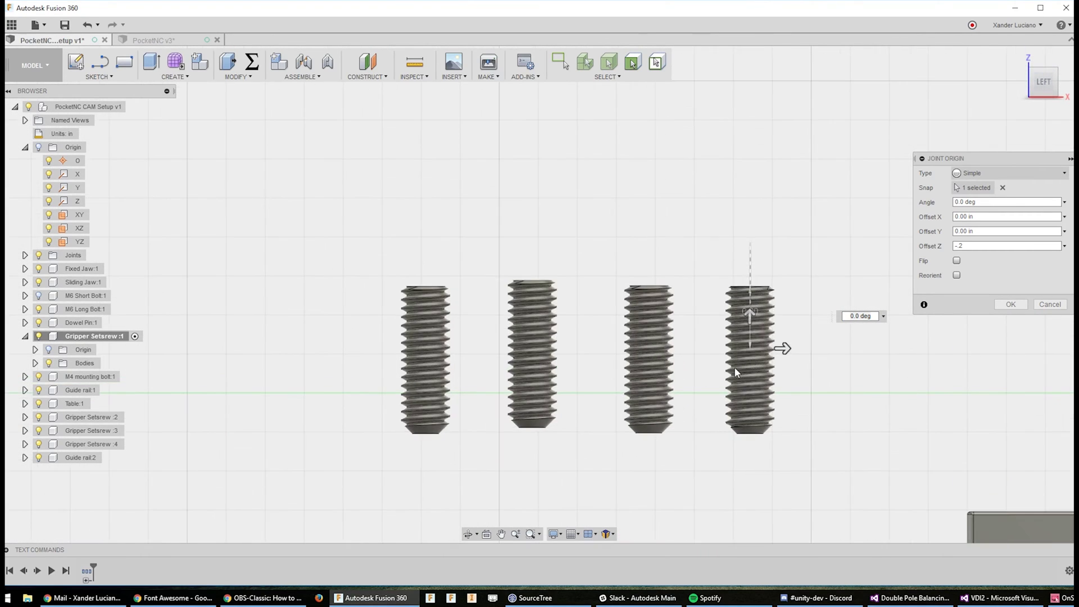
scroll(734, 366, up, 3)
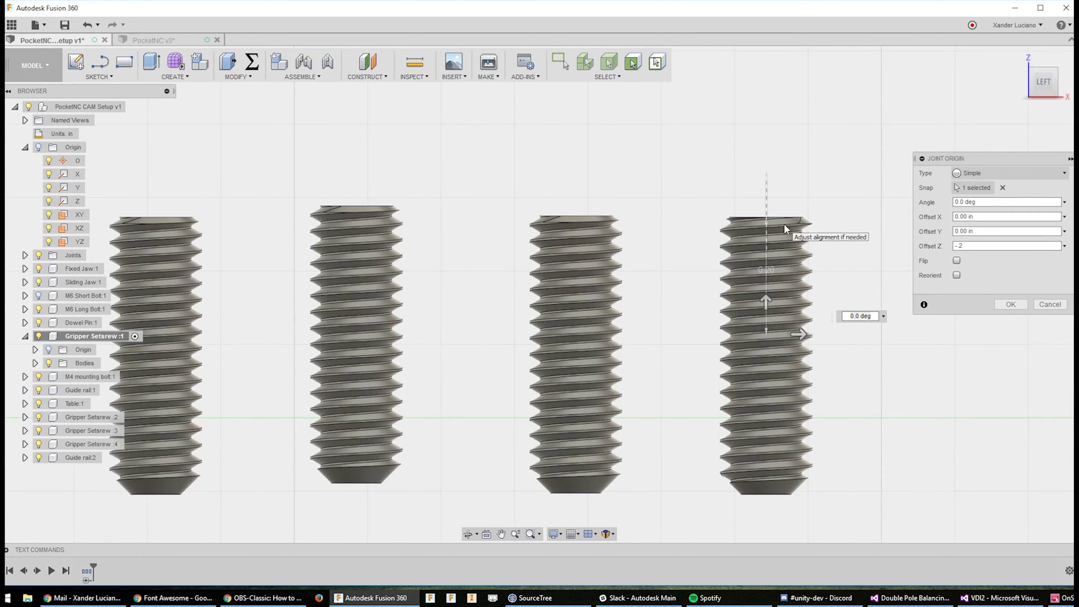
scroll(831, 224, down, 2)
shift+middle_drag(831, 225, 270, 313)
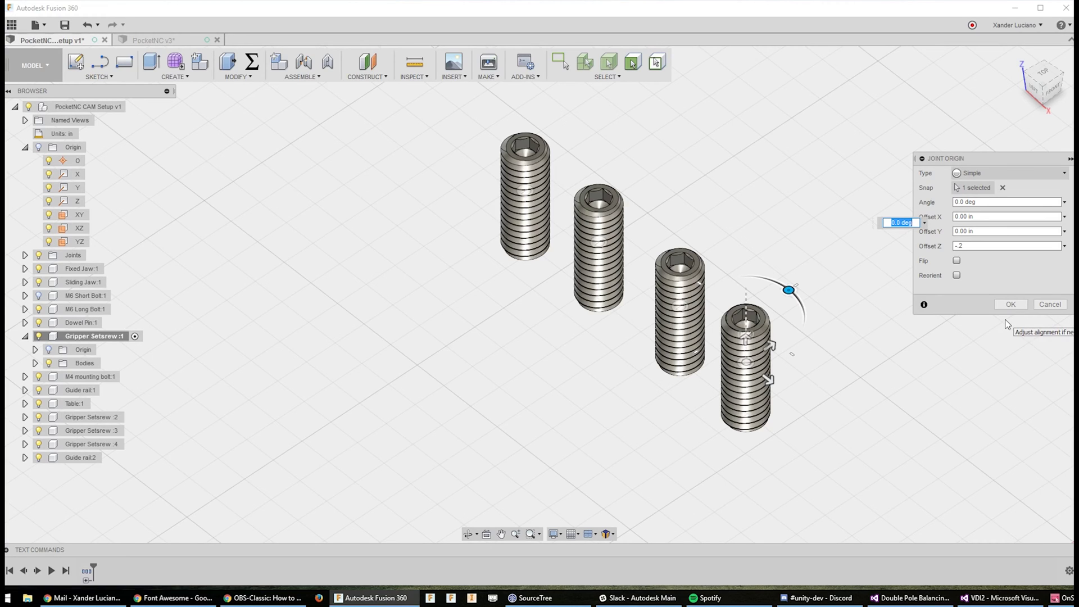
click(1011, 304)
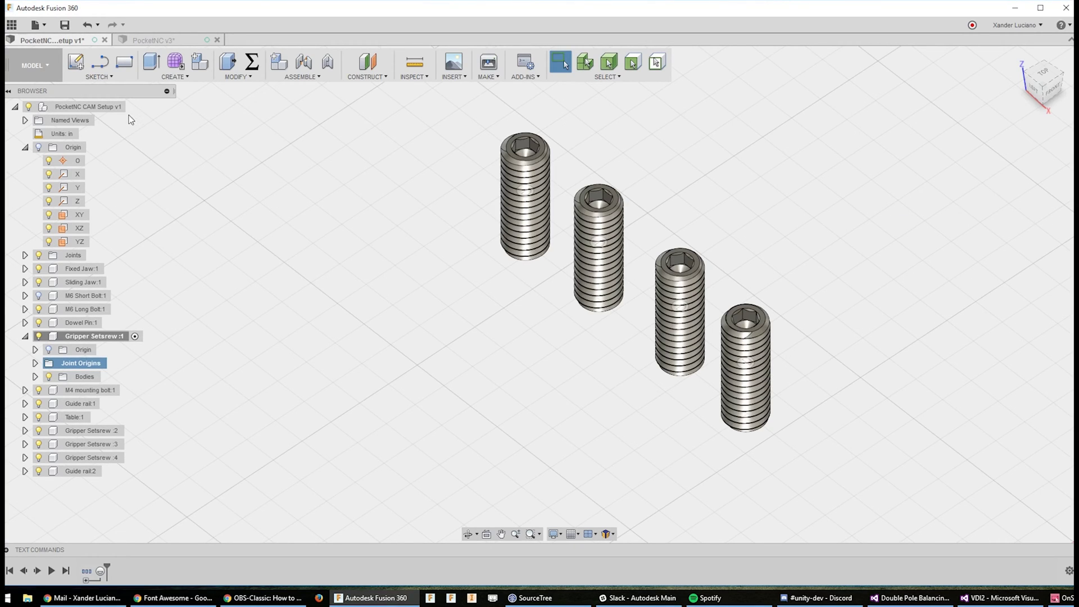
Activate the top-level assembly and join the nearest loose setscrew's joint origin to an outer hole of the Sliding Jaw with a Rigid joint.
click(140, 106)
scroll(571, 284, down, 6)
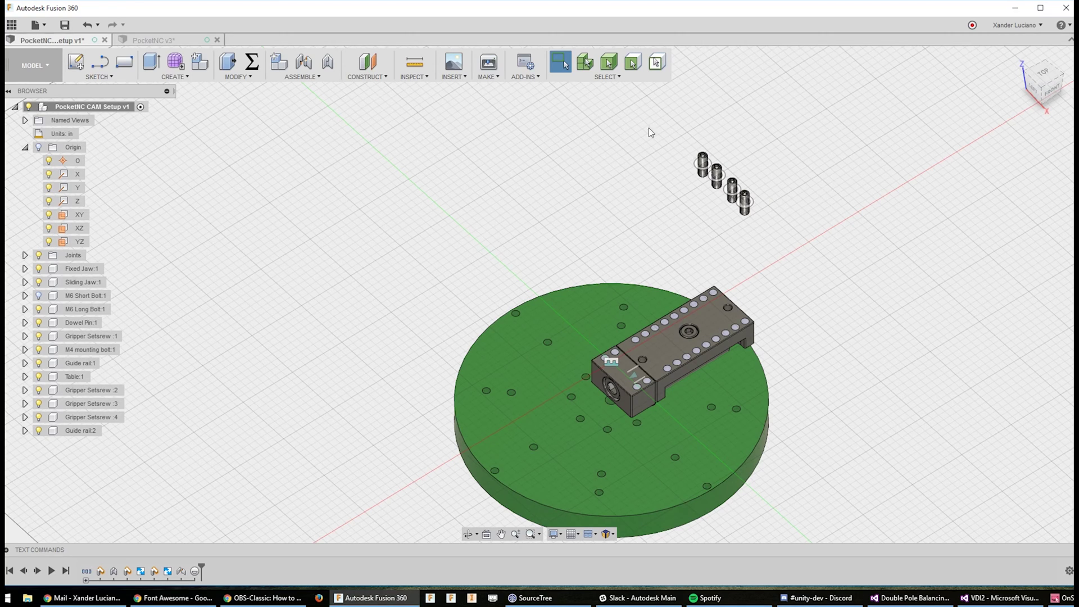
click(303, 62)
scroll(834, 150, down, 2)
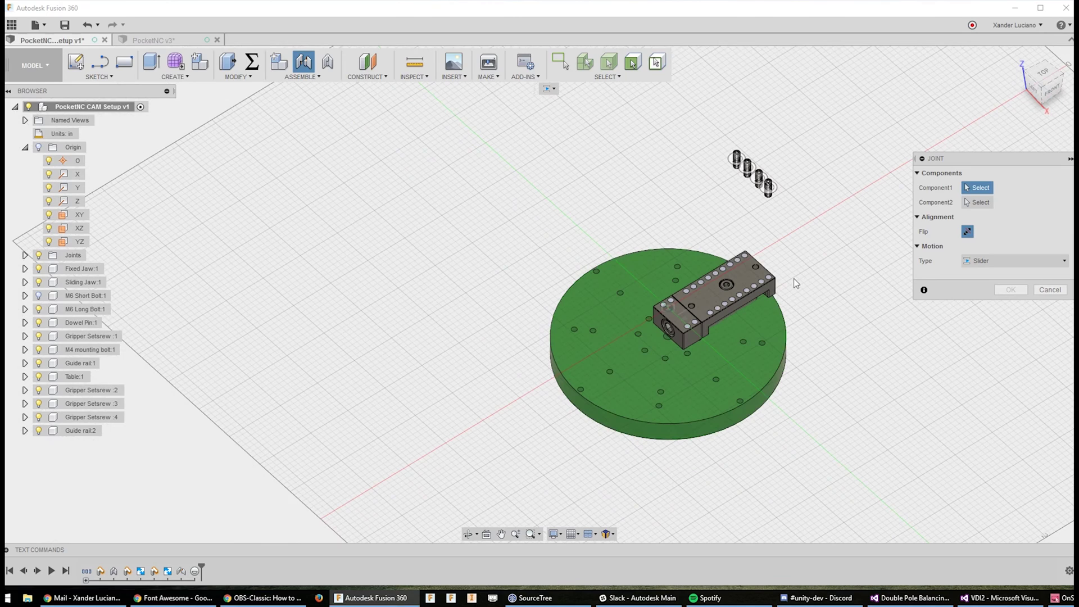
scroll(831, 167, up, 2)
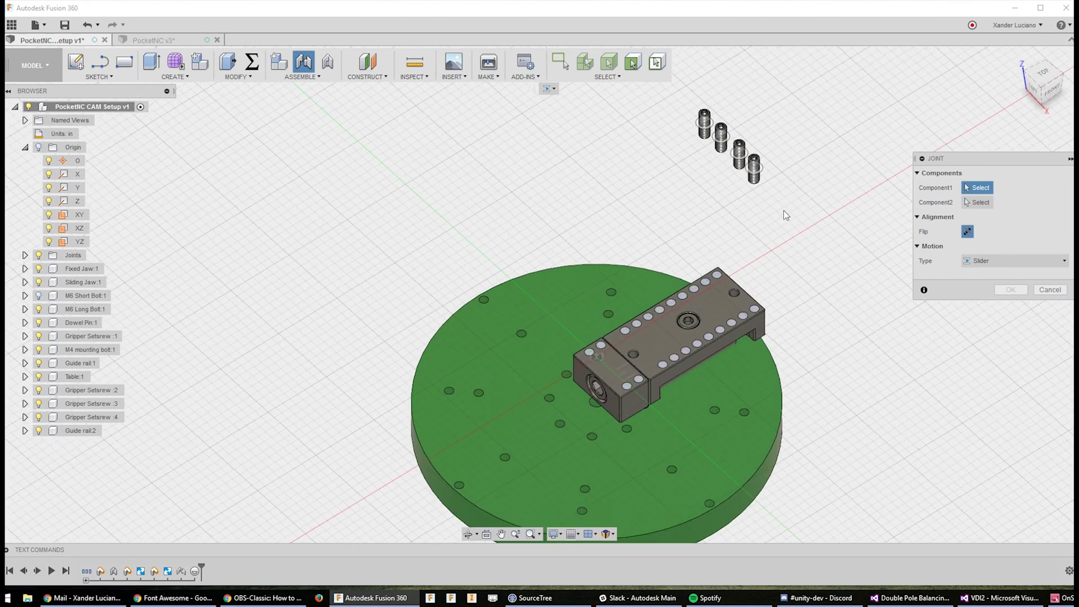
scroll(784, 209, up, 4)
scroll(764, 180, down, 1)
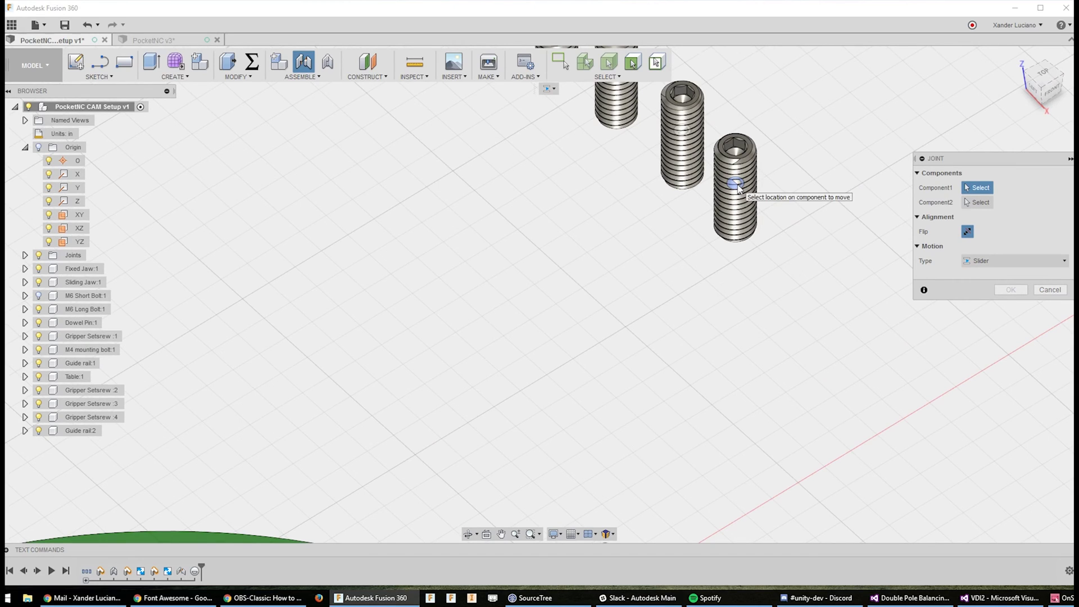
click(738, 187)
scroll(786, 165, down, 3)
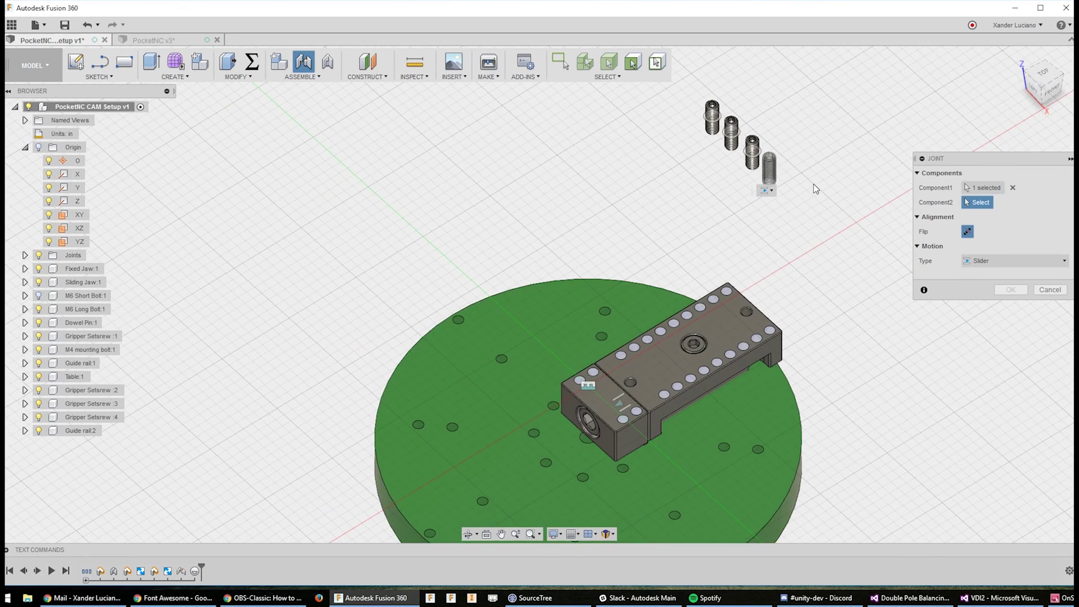
scroll(825, 242, down, 1)
scroll(702, 357, up, 5)
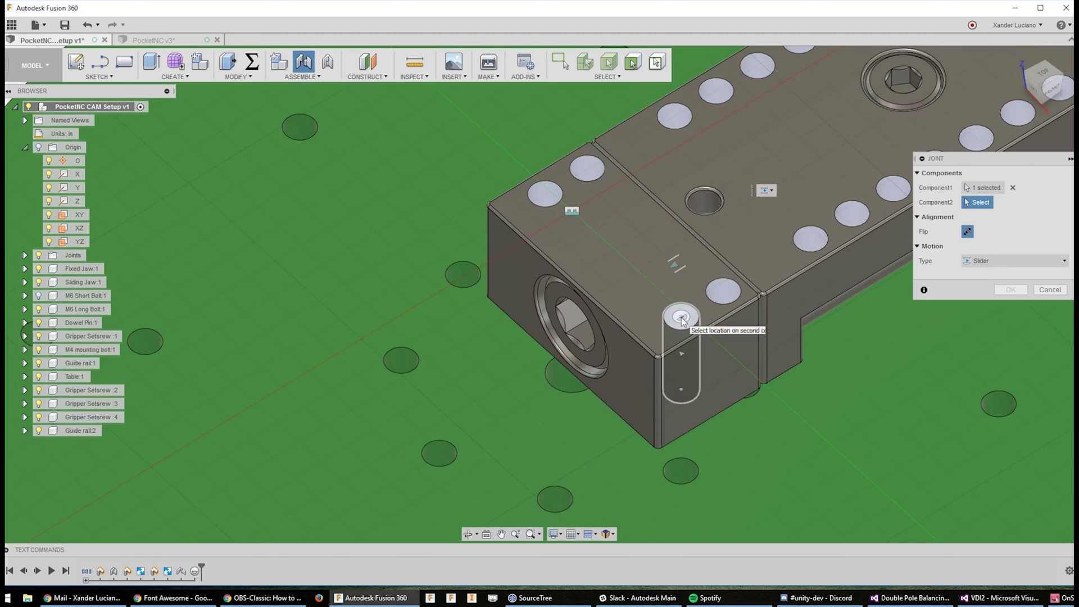
click(681, 318)
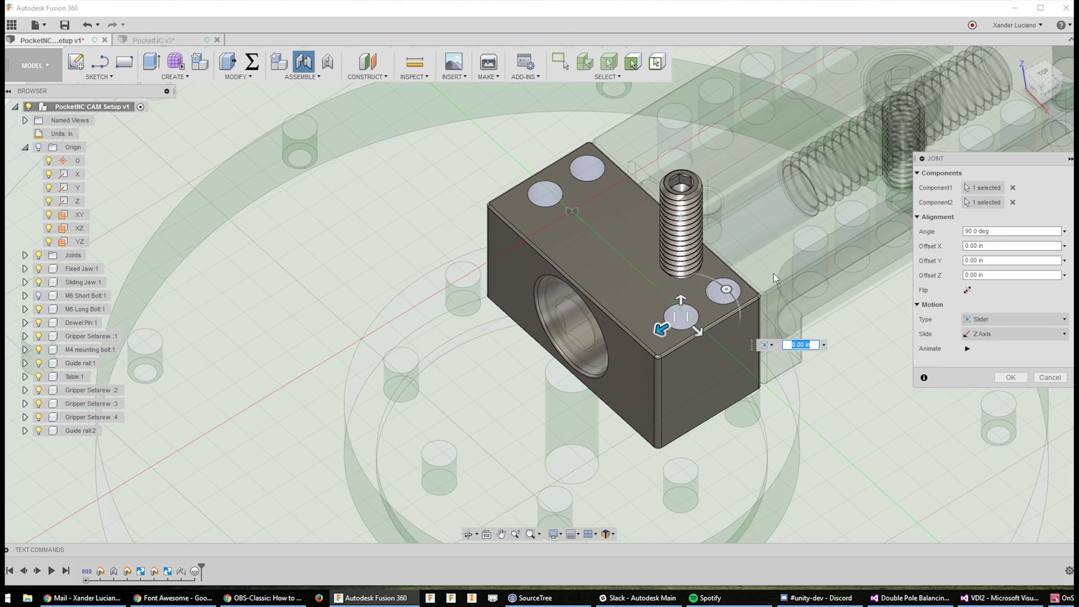
click(1006, 319)
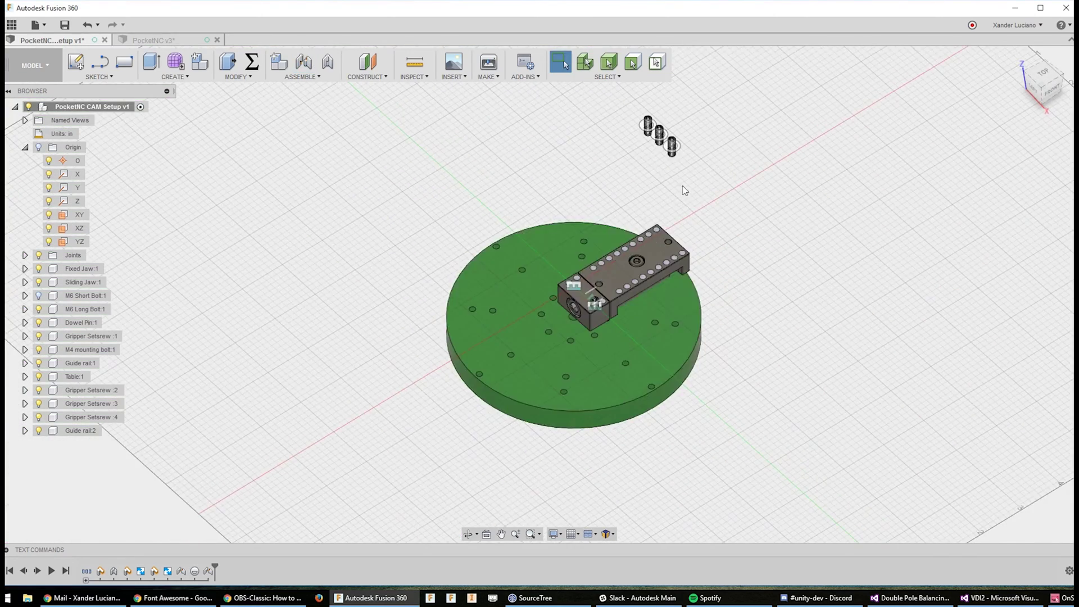
Join another loose setscrew to the outer hole on the opposite side of the Sliding Jaw with a Rigid joint.
click(303, 62)
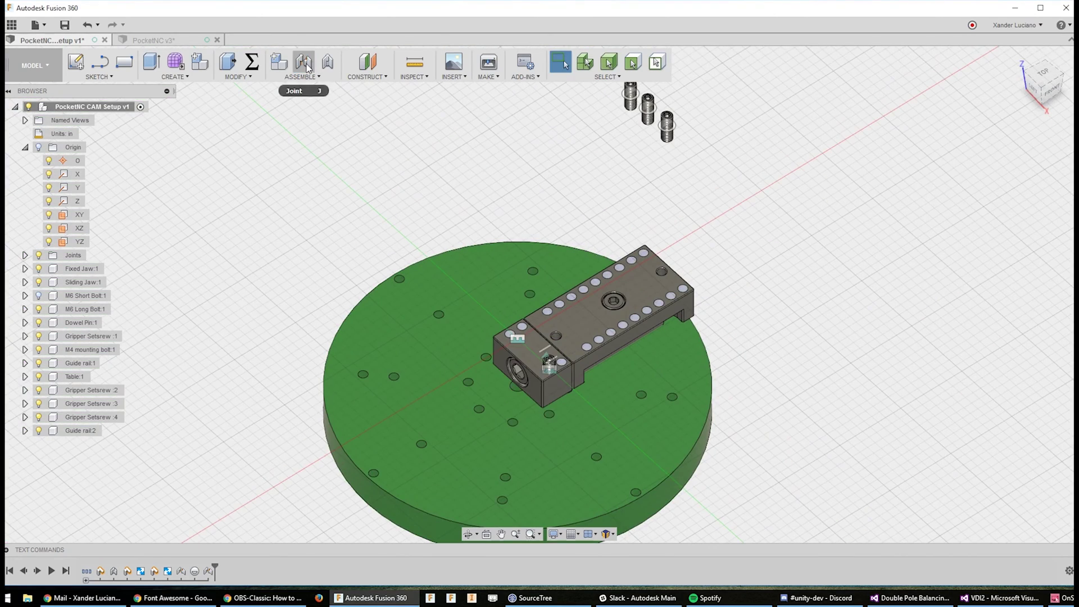
click(666, 127)
click(515, 331)
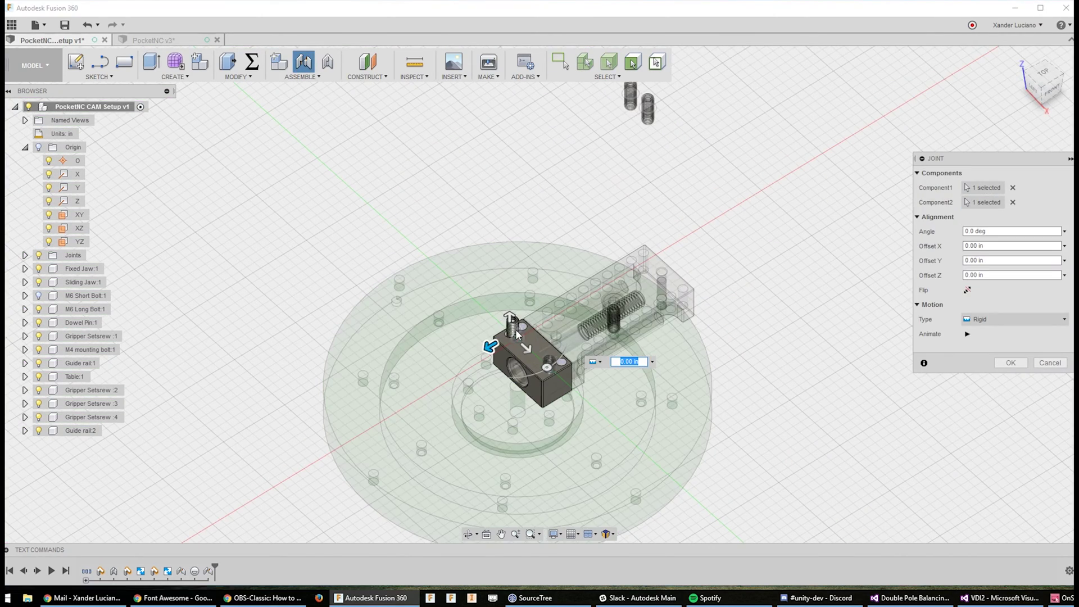
key(Return)
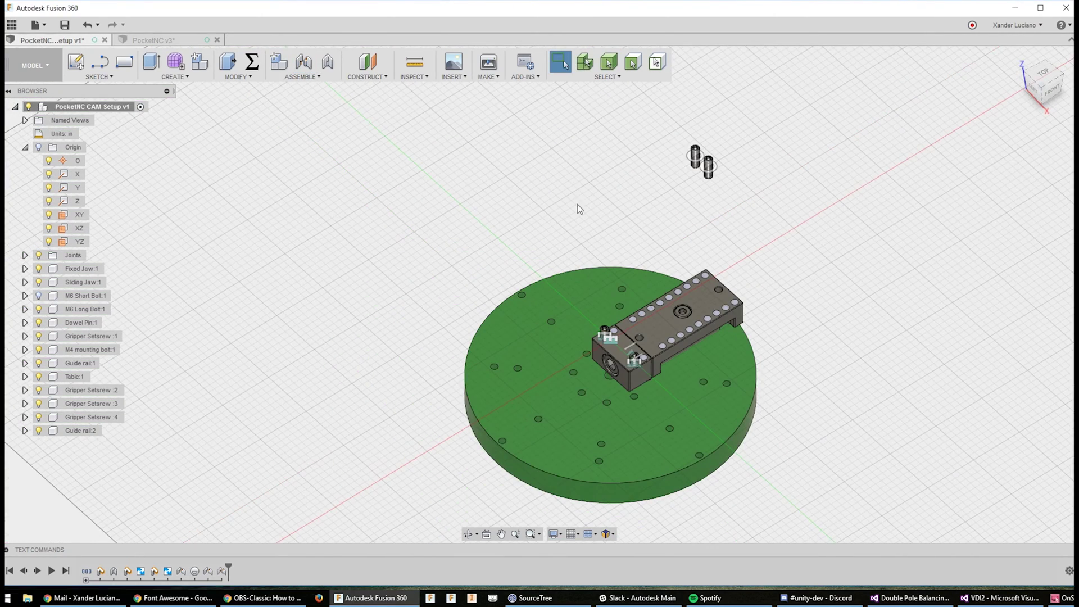
Join the remaining two setscrews to the Fixed Jaw with Rigid joints, using the third hole from the Sliding Jaw in each row.
key(j)
click(712, 155)
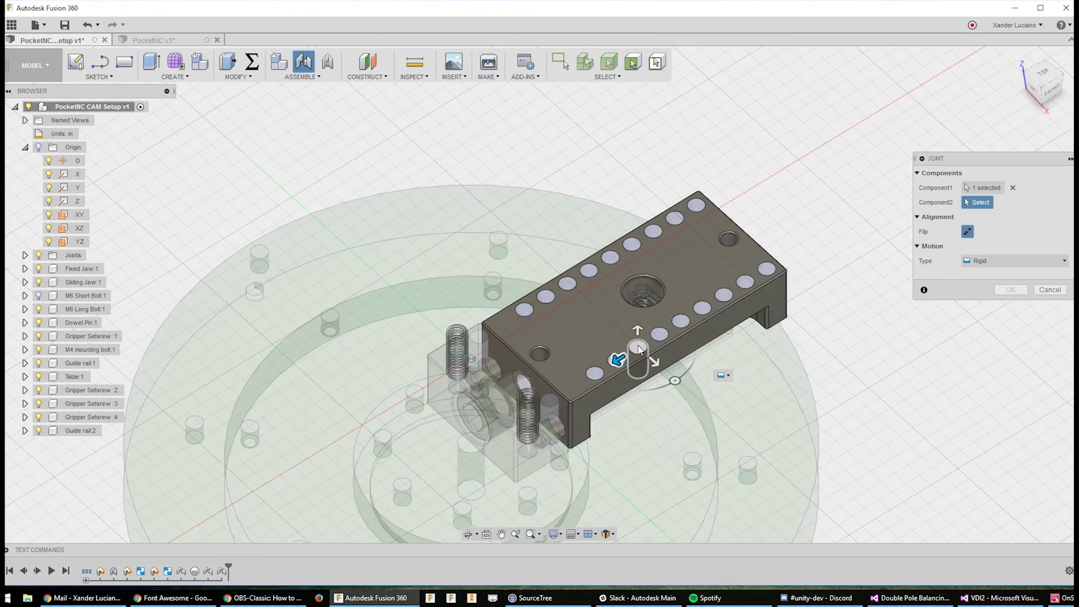
click(639, 350)
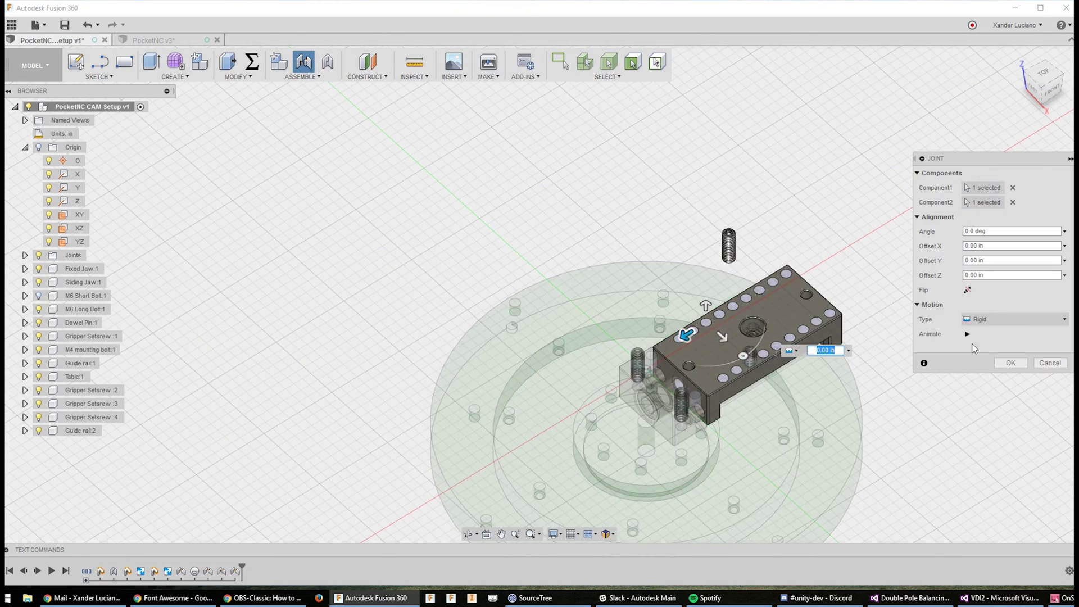
key(Return)
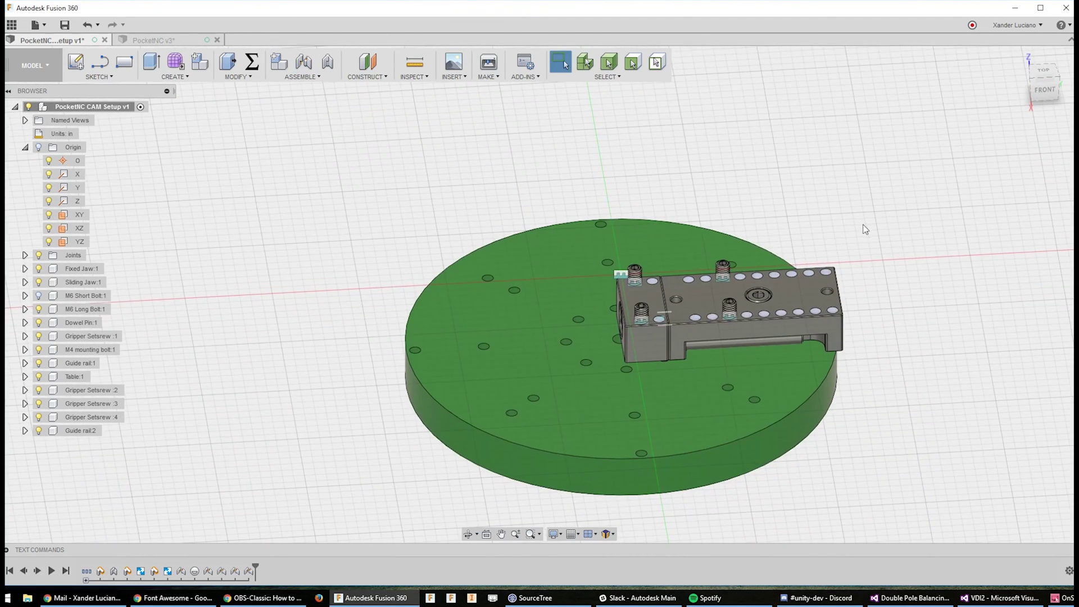
Rename the Rigid24 joint of the setscrew in the Fixed Jaw's far row as Fixed Jaw 1.
shift+middle_drag(713, 215, 788, 251)
scroll(751, 270, up, 5)
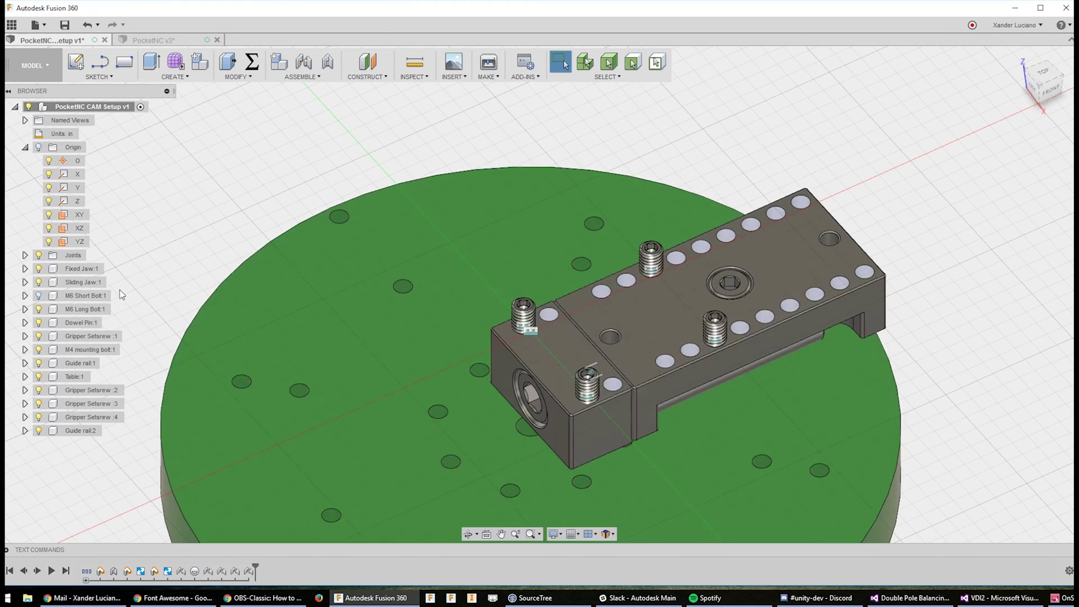
click(25, 254)
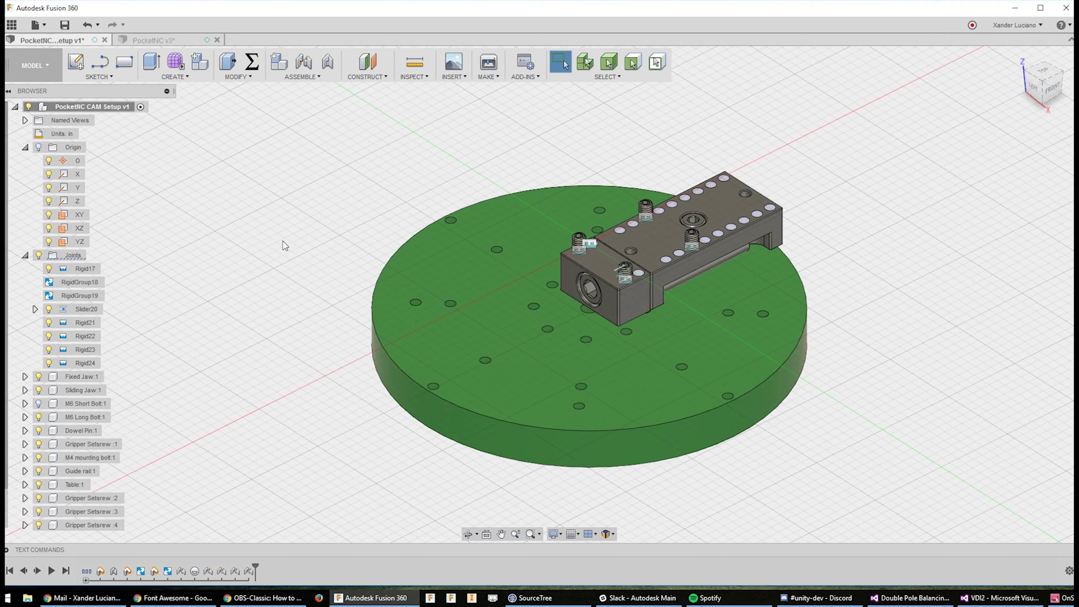
click(86, 364)
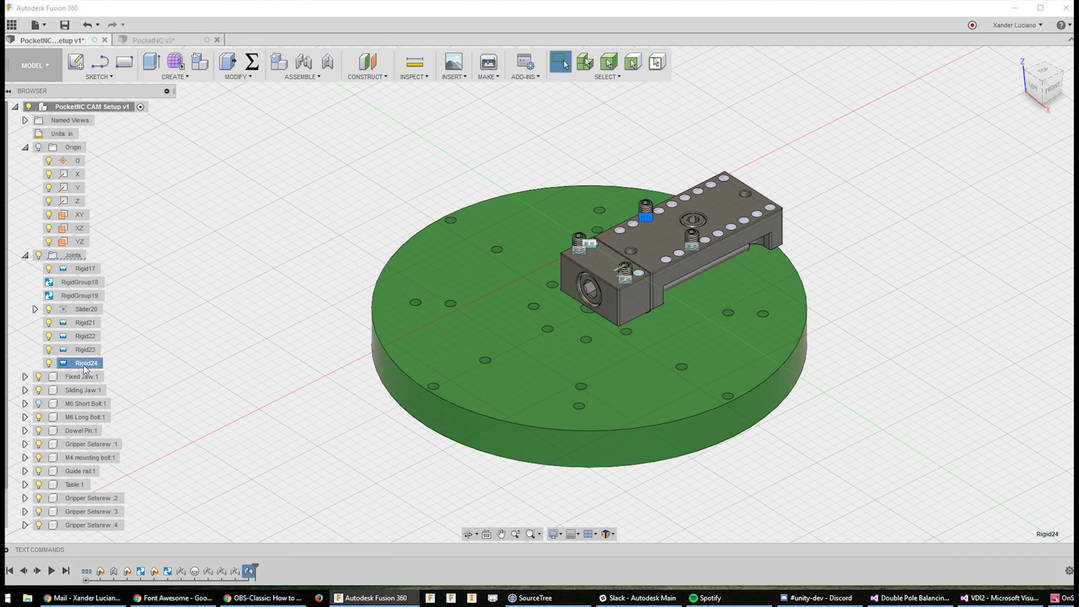
click(85, 365)
text(Fixed Jaw 1)
key(Return)
Rename the Rigid23 joint of the setscrew in the Fixed Jaw's near row as Fixed Jaw 2.
double_click(78, 349)
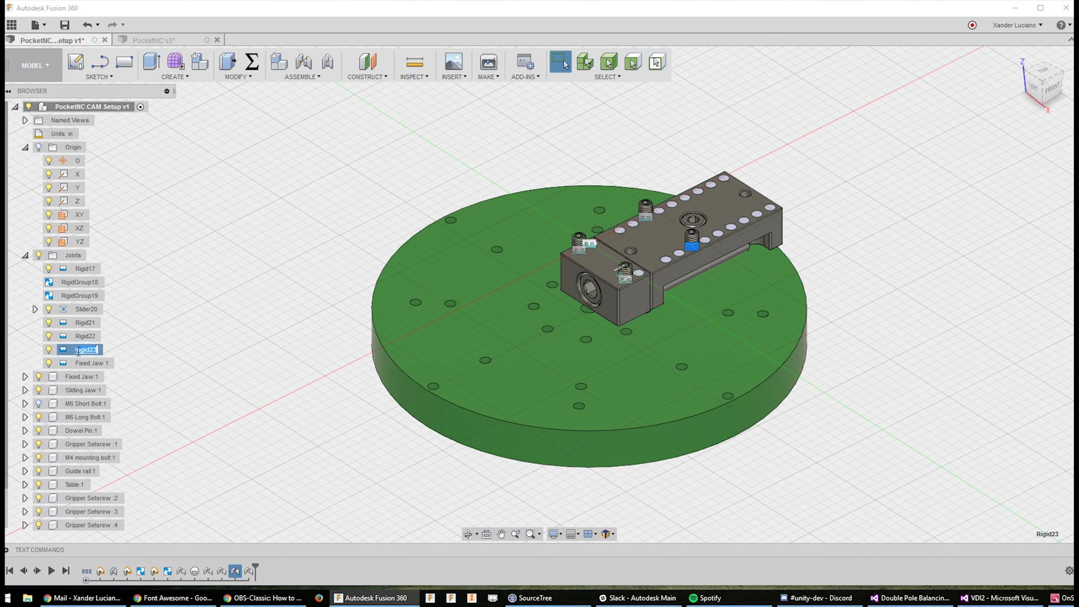
text(Fixed Jaw 2)
key(BackSpace)
key(BackSpace)
text(2)
key(Return)
click(284, 255)
Edit the Fixed Jaw 2 joint to move its setscrew to the sixth hole from the Sliding Jaw in the same row.
scroll(387, 276, down, 3)
scroll(630, 266, up, 5)
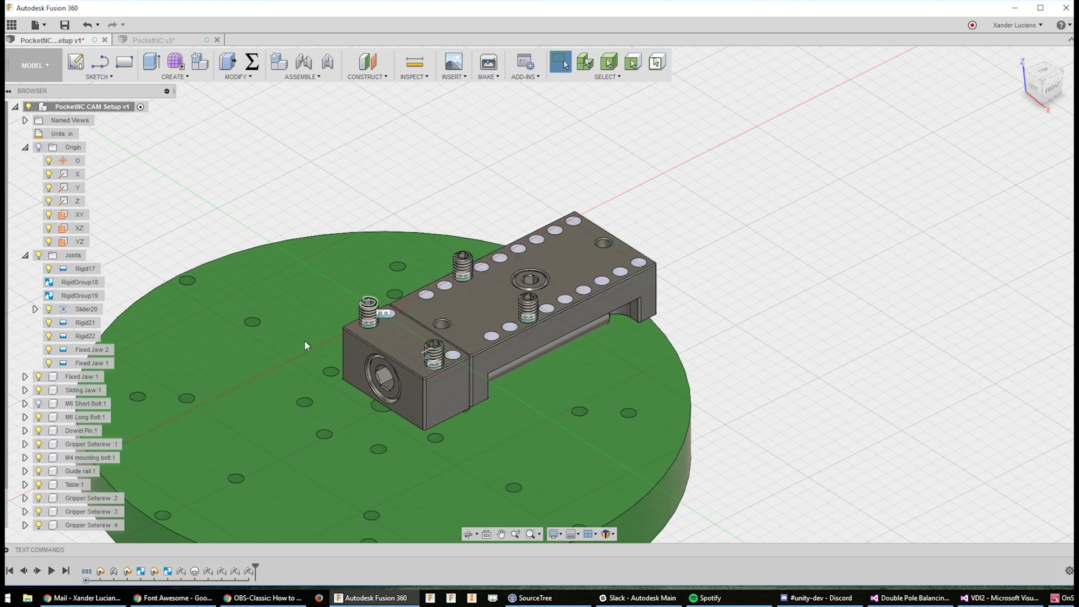
click(102, 350)
right_click(103, 351)
click(135, 375)
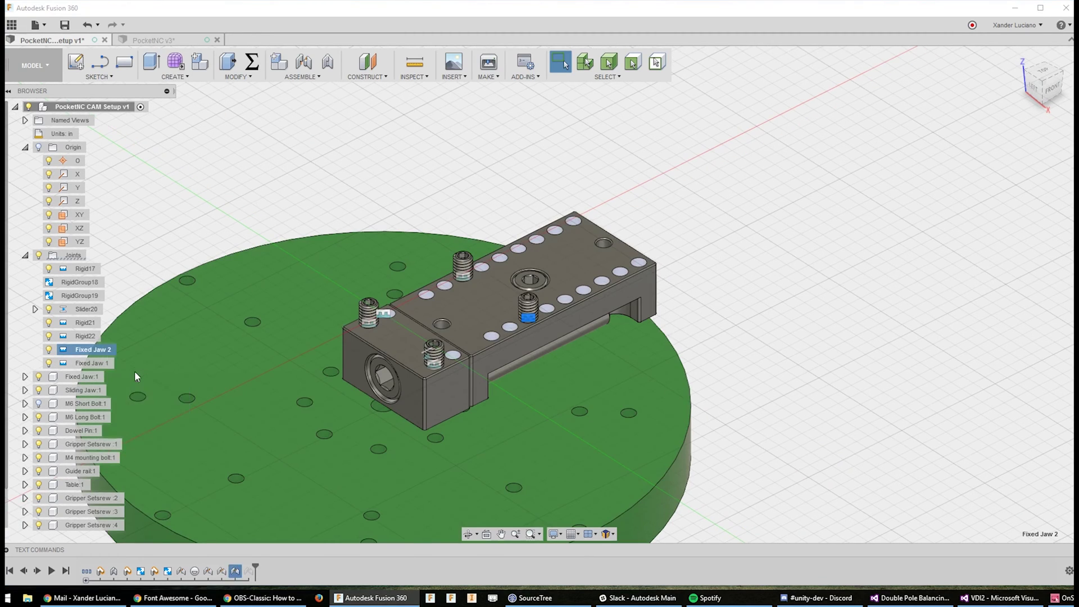
click(984, 203)
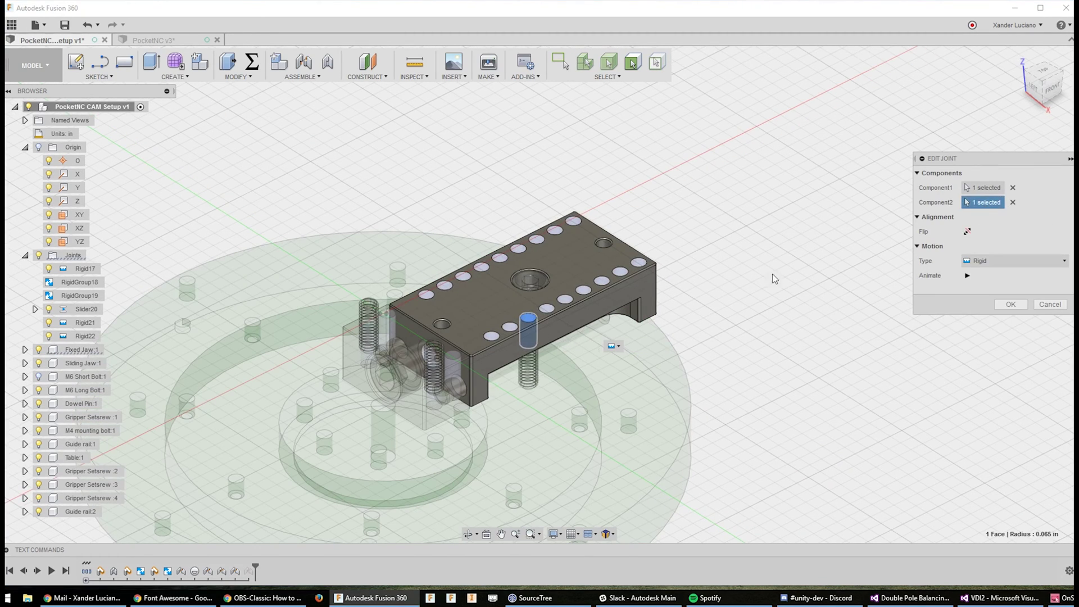
scroll(506, 321, up, 2)
click(537, 316)
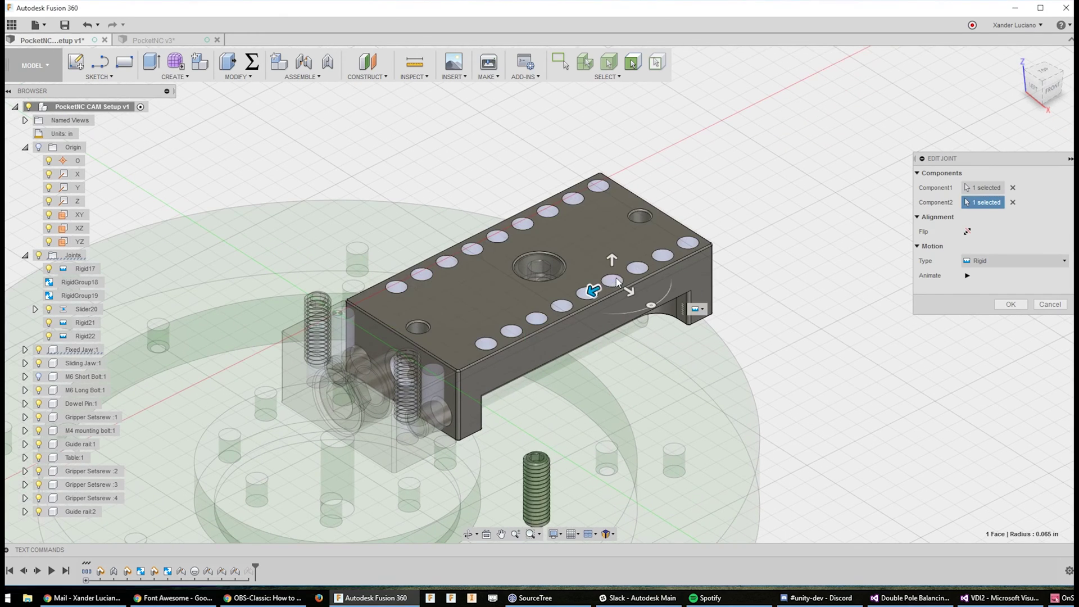
click(1010, 362)
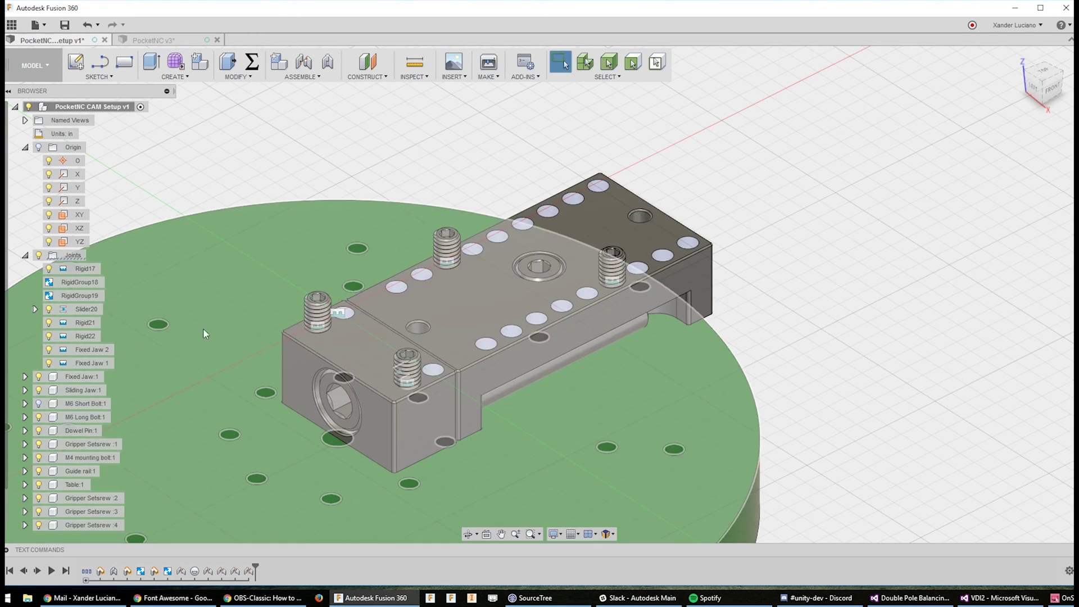
right_click(118, 354)
click(140, 367)
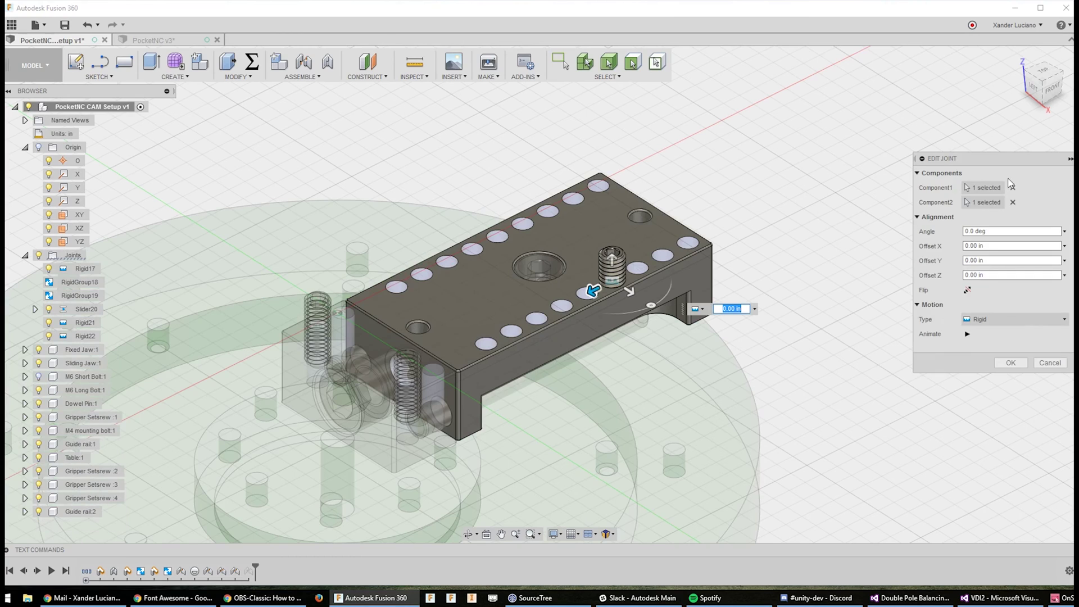
click(983, 203)
click(524, 224)
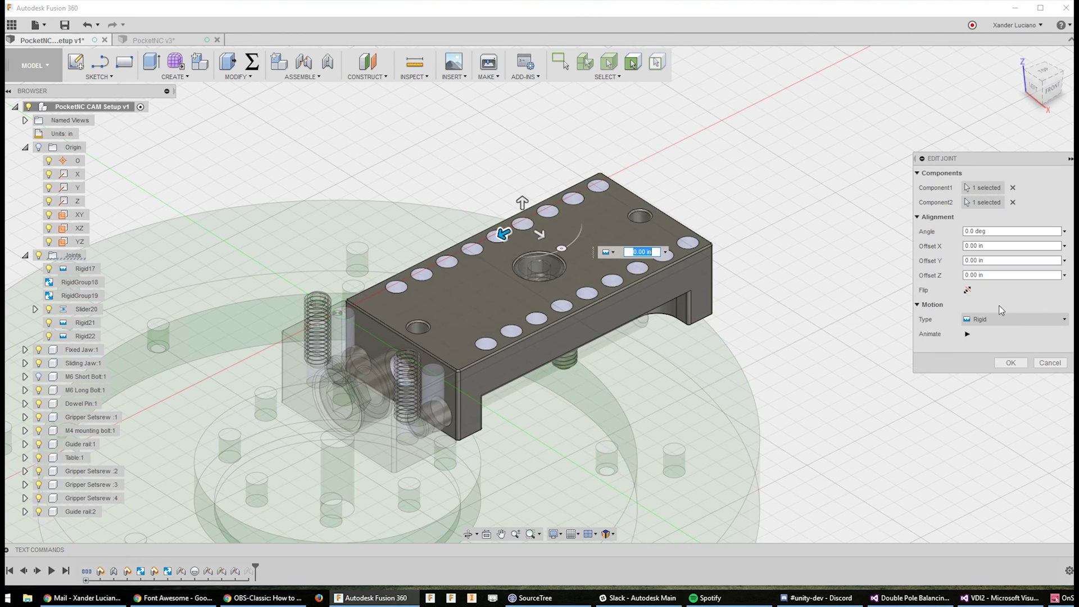
click(1060, 363)
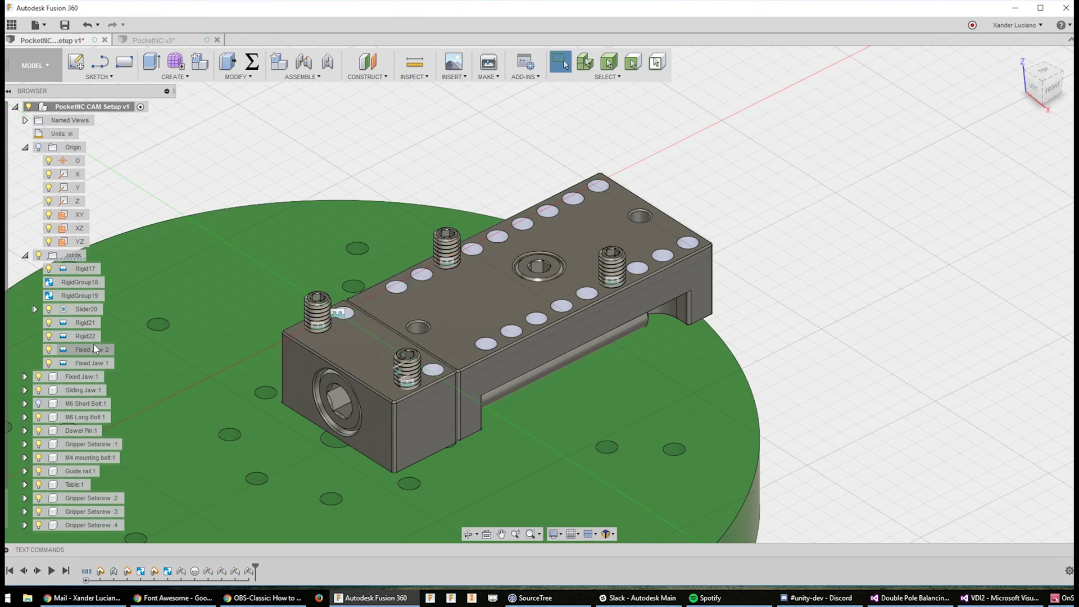
Edit the Fixed Jaw 1 joint to move its setscrew to the sixth hole from the Sliding Jaw in the same row.
click(93, 349)
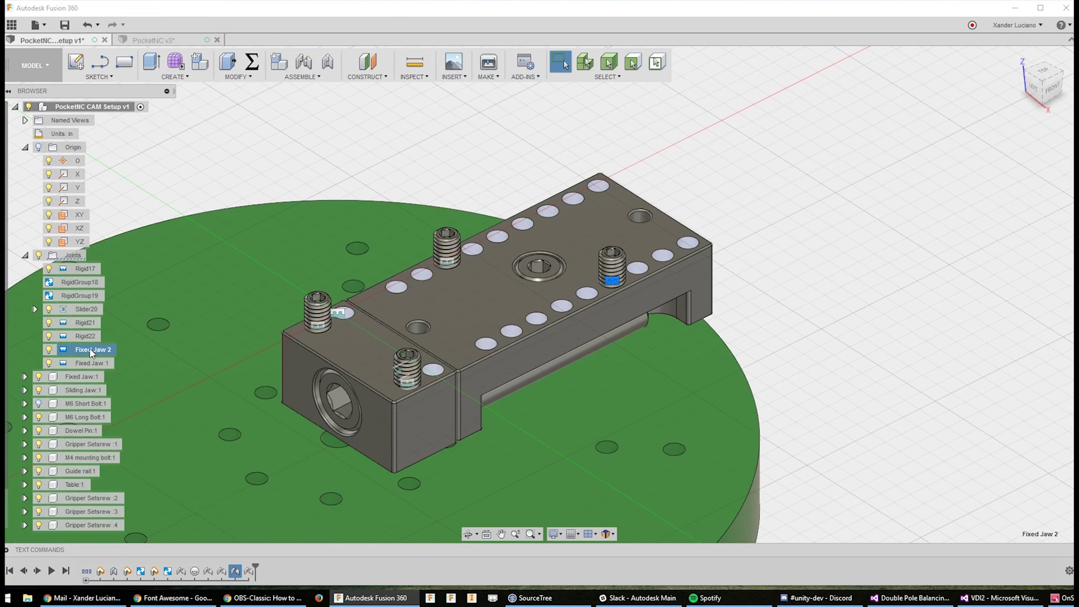
right_click(91, 360)
click(136, 376)
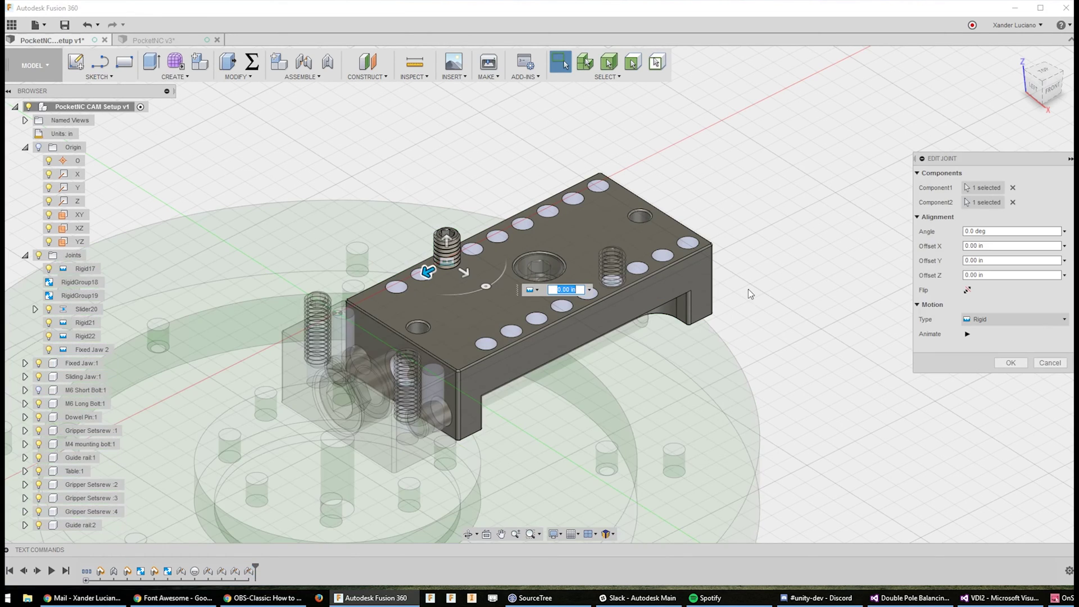
click(984, 202)
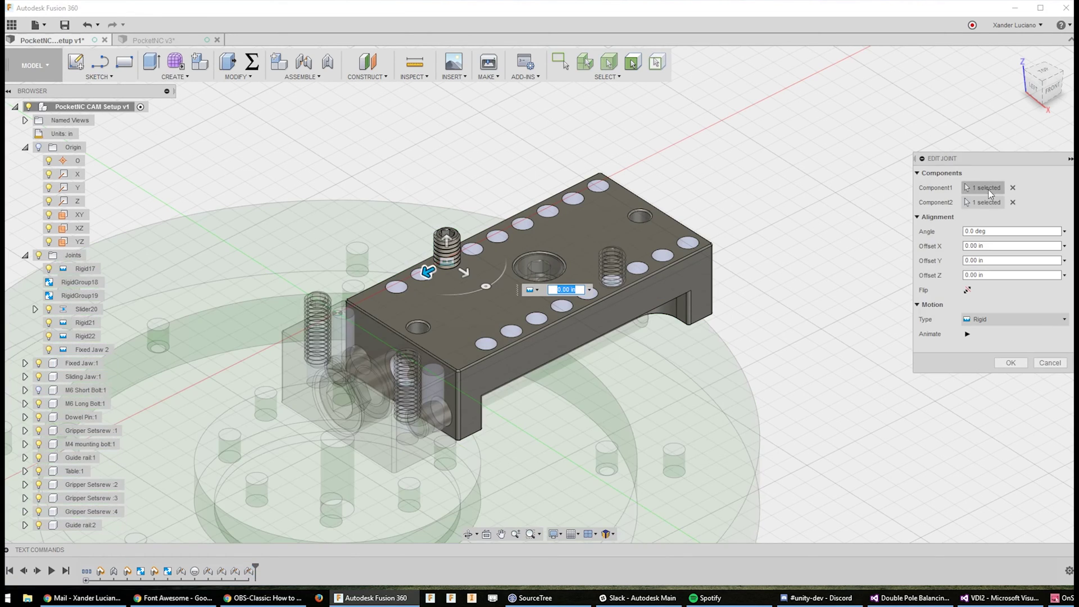
click(521, 224)
click(1012, 362)
Slide the Sliding Jaw outward along its guide rails, away from the Fixed Jaw, to open the vise.
scroll(797, 255, down, 3)
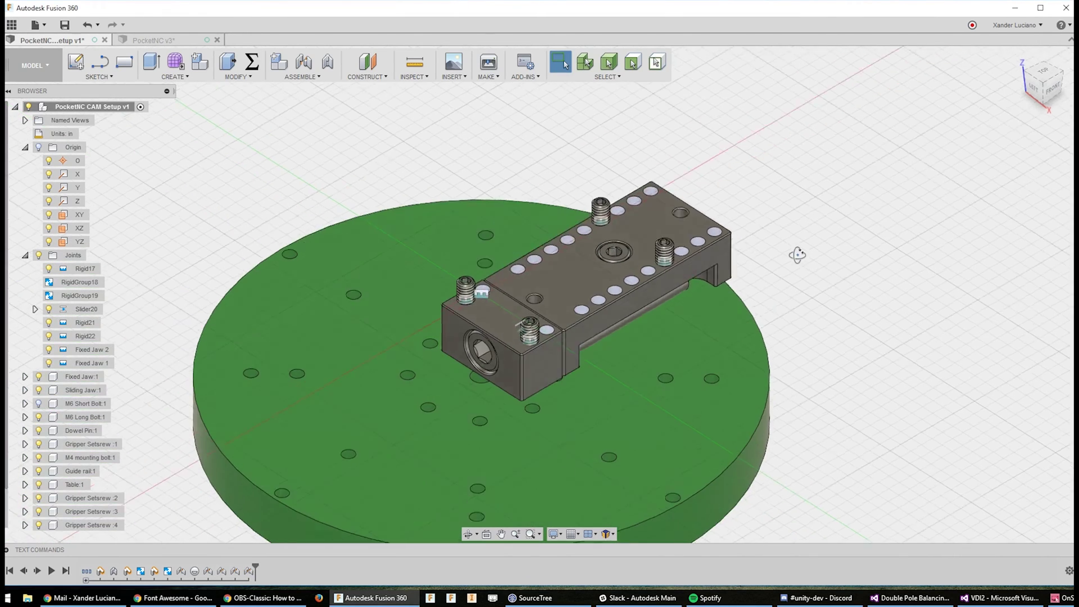
shift+middle_drag(797, 255, 785, 250)
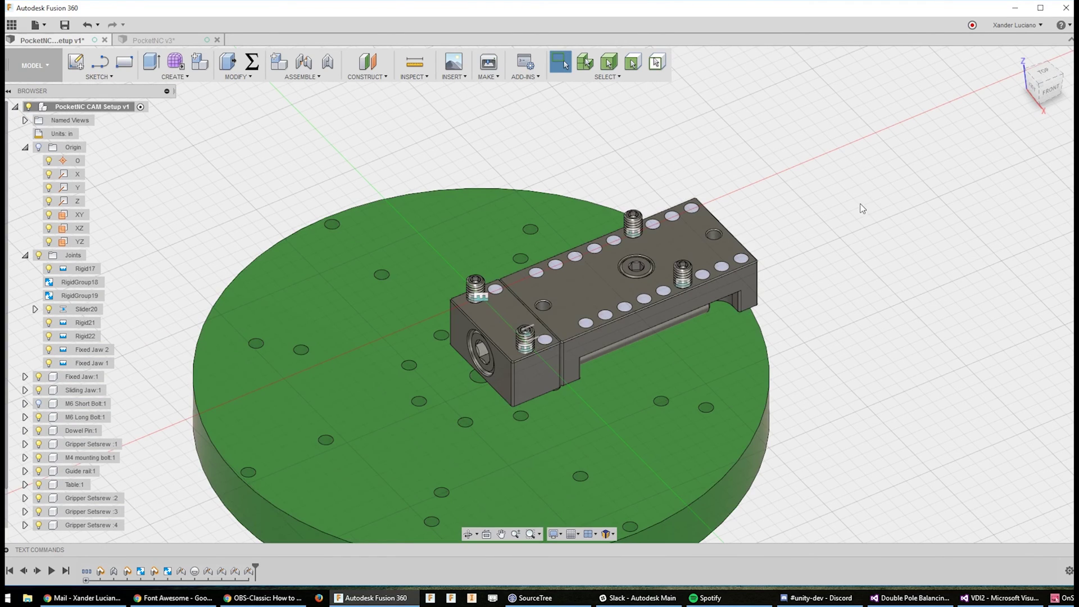
scroll(864, 220, down, 3)
drag(616, 311, 527, 349)
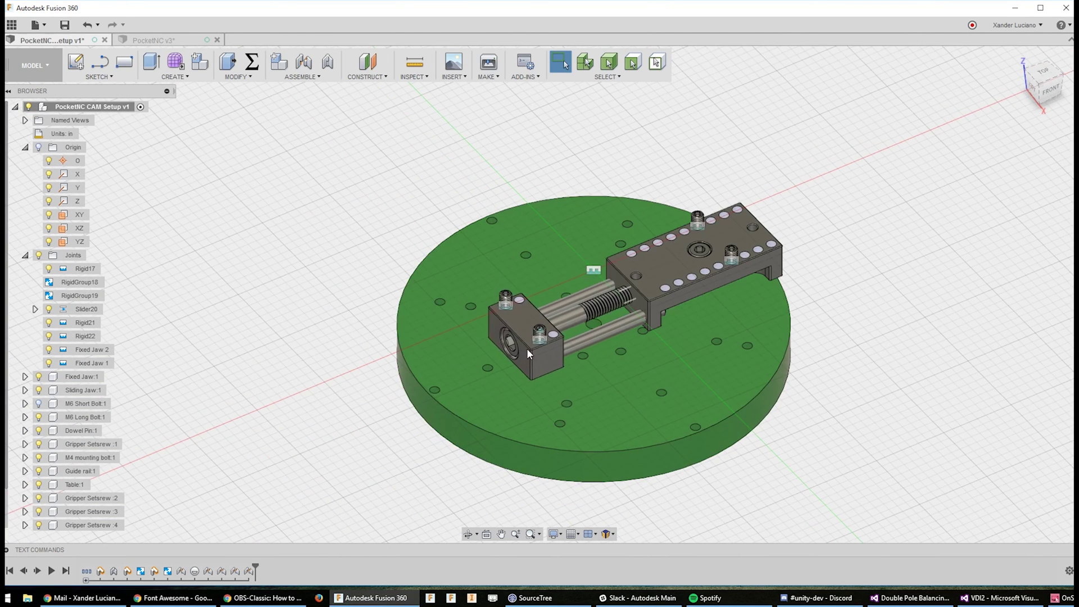
mouse_move(814, 253)
shift+middle_down()
mouse_move(846, 242)
mouse_move(805, 269)
shift+middle_up()
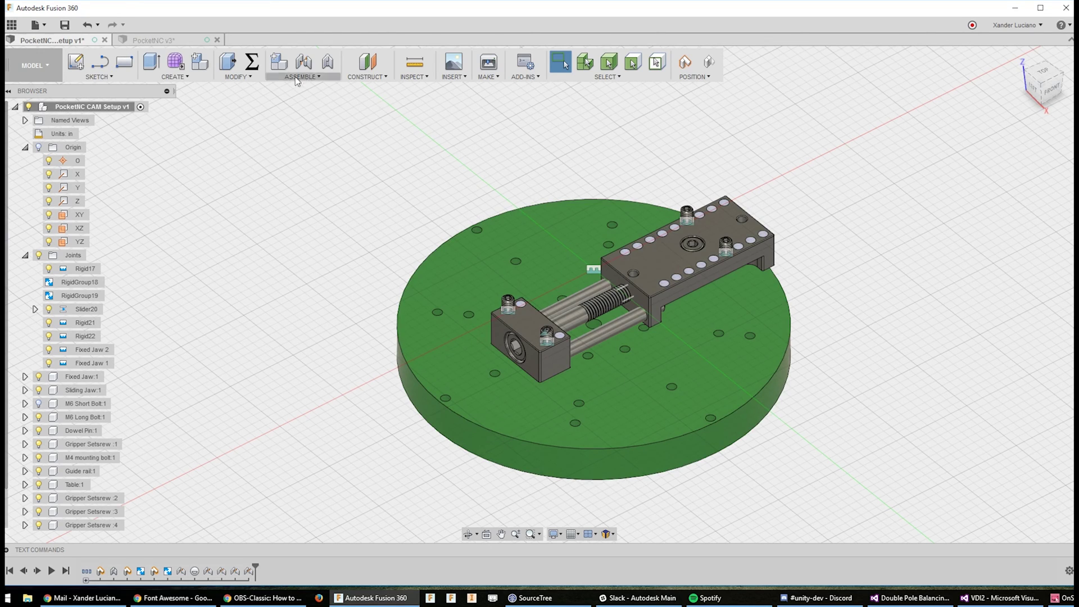
Switch to the PocketNC v3 document and change it from the CAM workspace to the Model workspace.
click(157, 41)
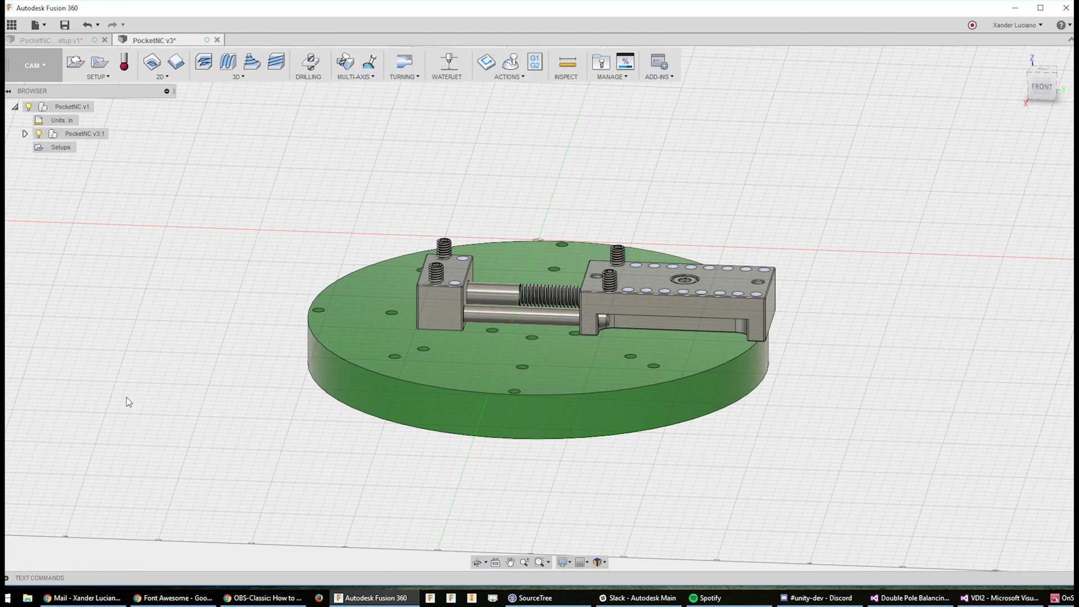
click(35, 65)
click(28, 93)
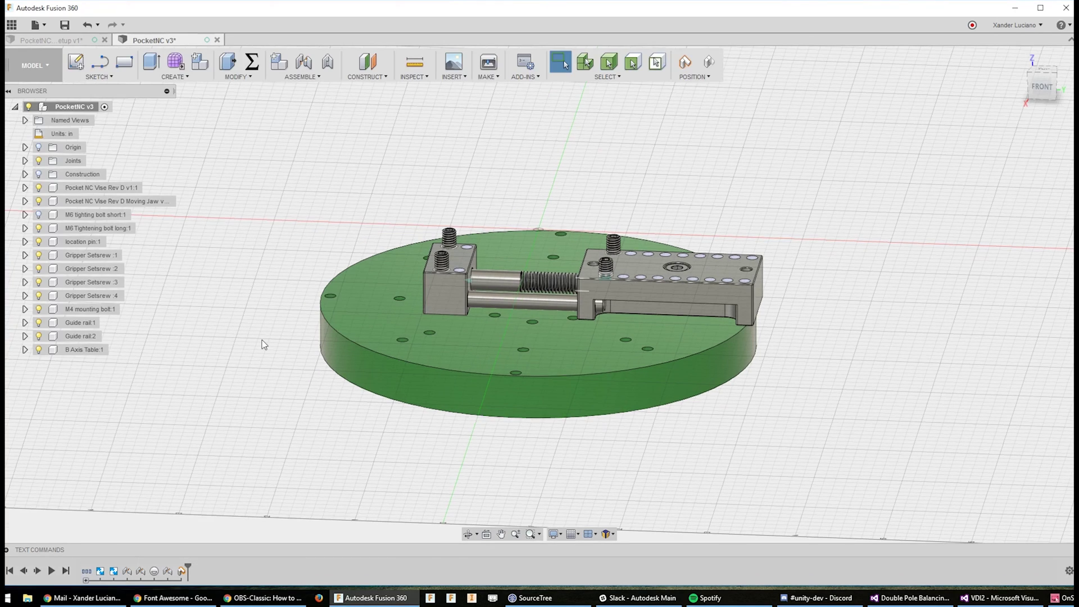
shift+middle_drag(627, 290, 662, 315)
scroll(659, 228, up, 3)
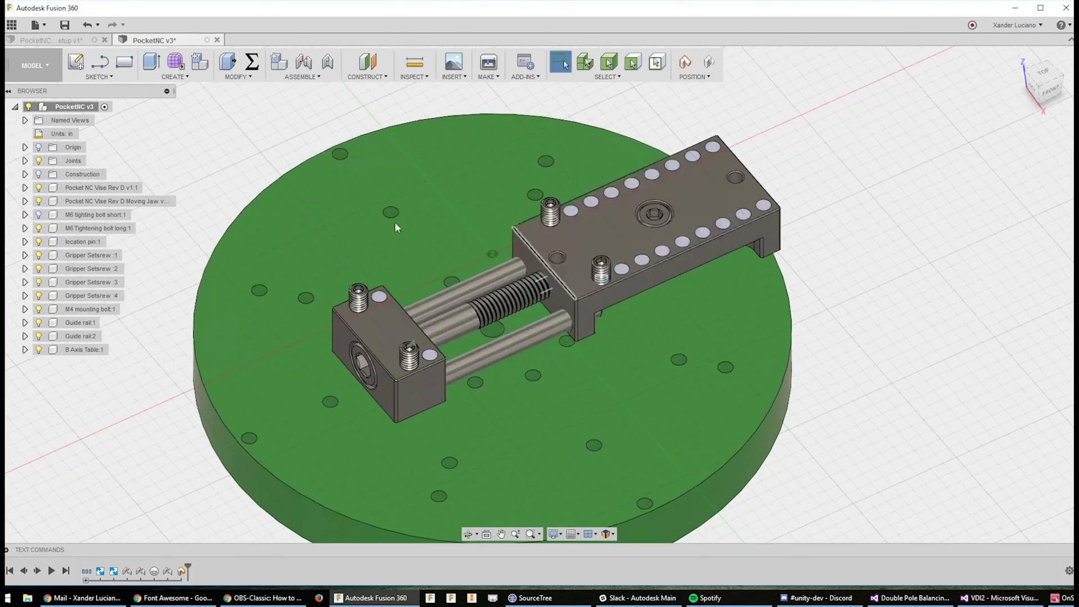
Edit the SetScrew Location joint to move the pair of Fixed Jaw setscrews to the fifth holes from the Sliding Jaw.
click(26, 161)
right_click(95, 242)
click(116, 262)
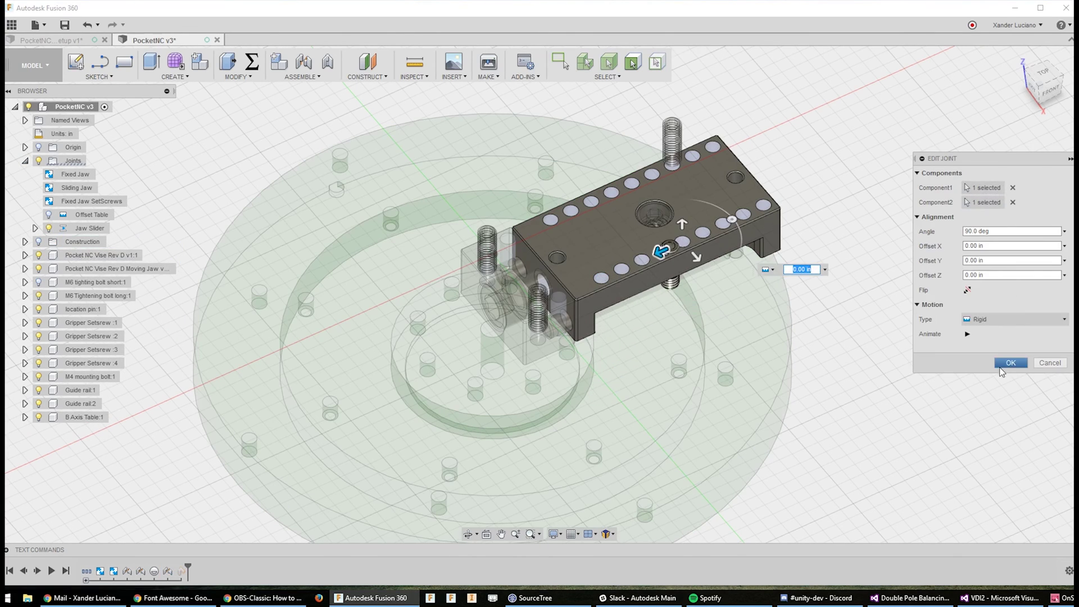
click(1010, 362)
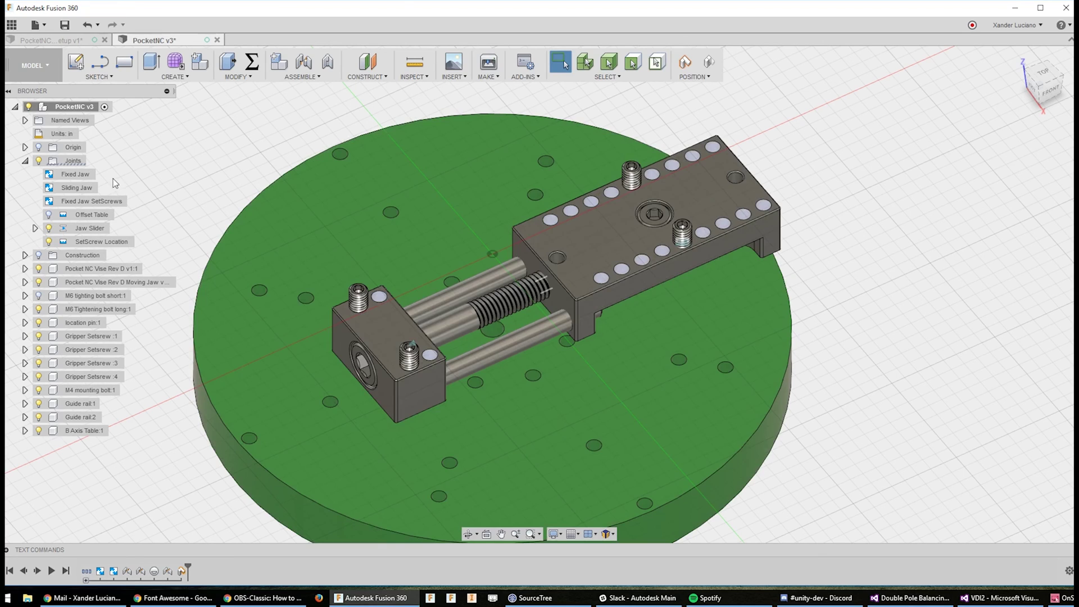
Examine which components belong to the Fixed Jaw SetScrews and Sliding Jaw rigid groups, and view the vise from the back.
click(108, 203)
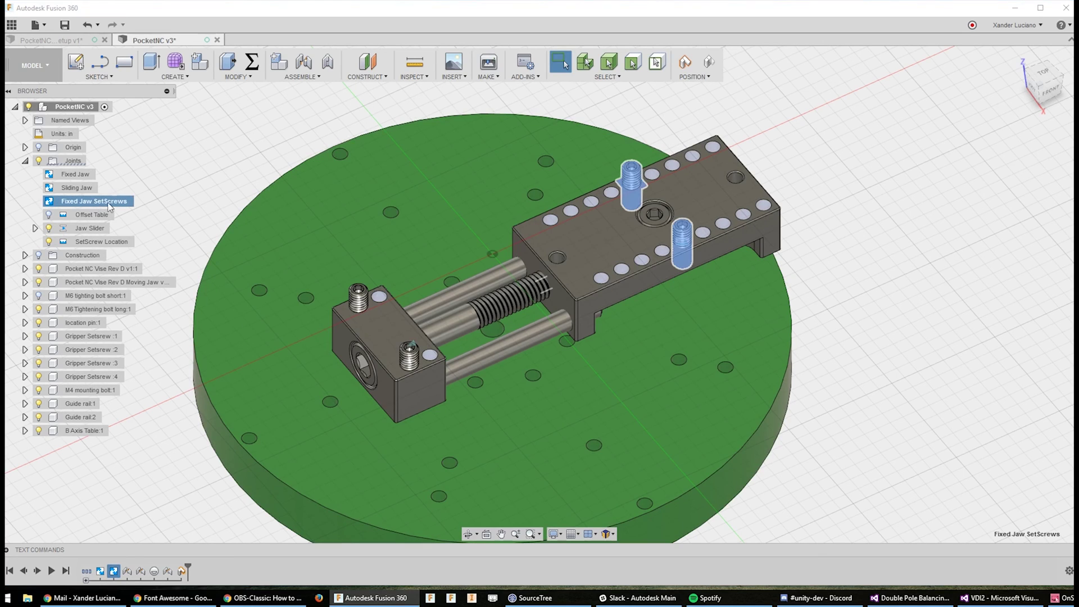
click(77, 187)
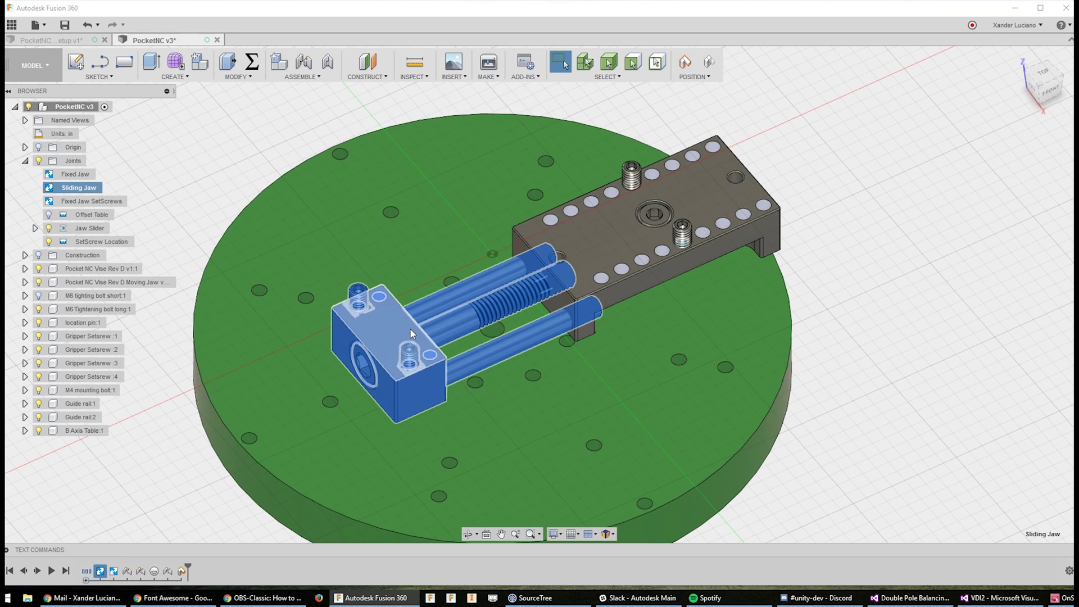
click(879, 157)
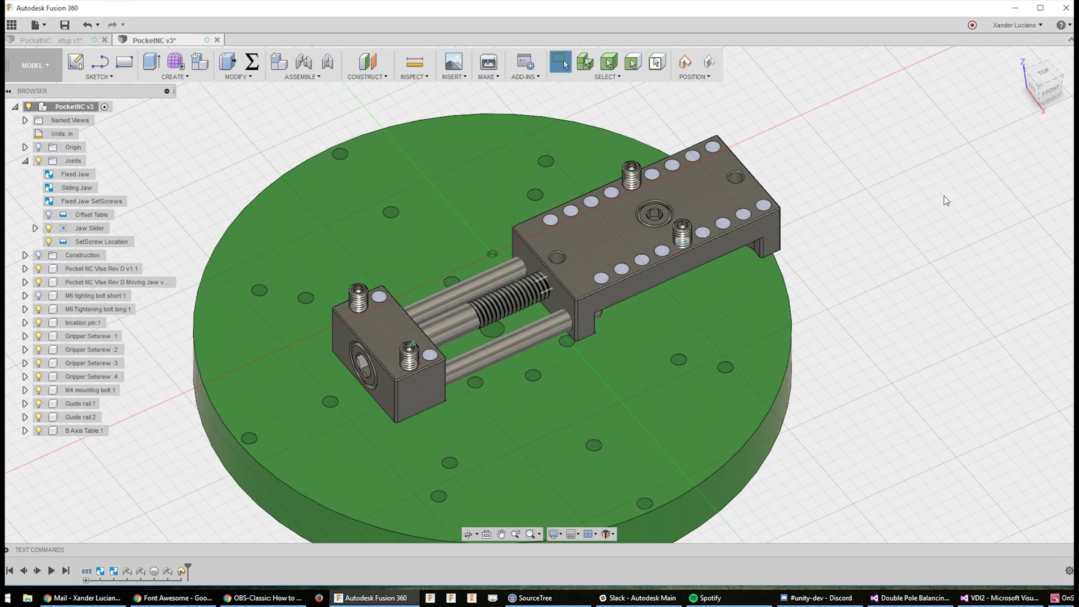
scroll(946, 200, down, 2)
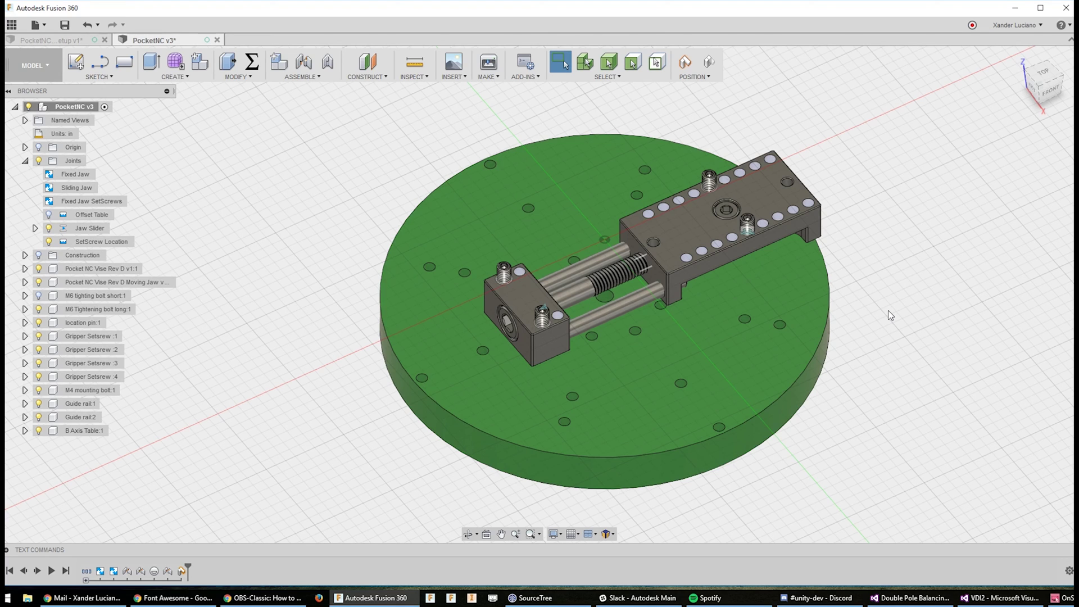
shift+middle_drag(883, 297, 990, 272)
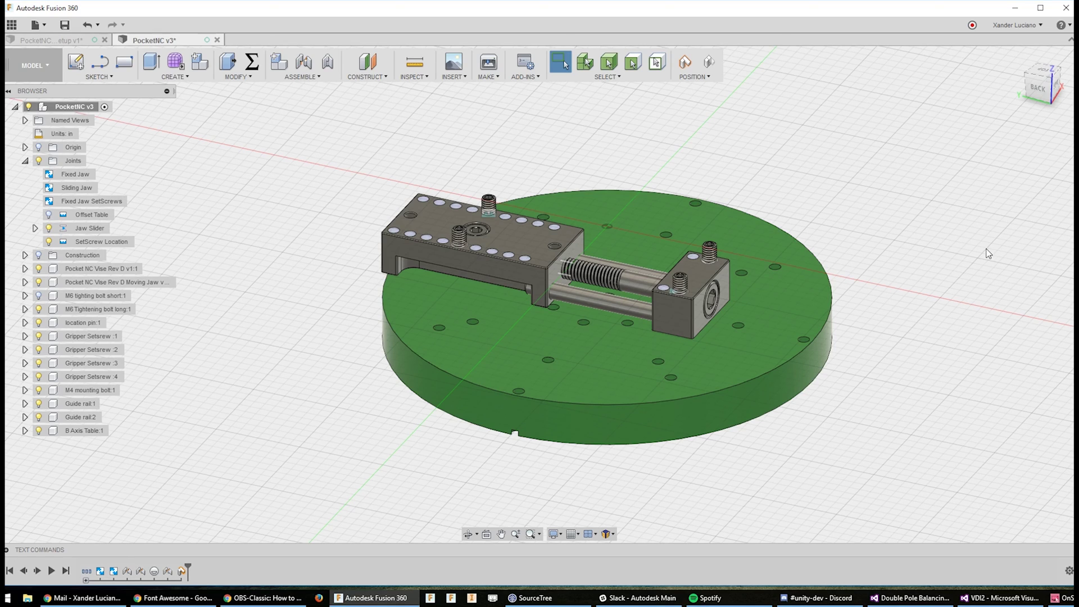
Return to the PocketNC CAM Setup document and start a Between two faces joint origin, continuing with the components in their previous position.
click(68, 41)
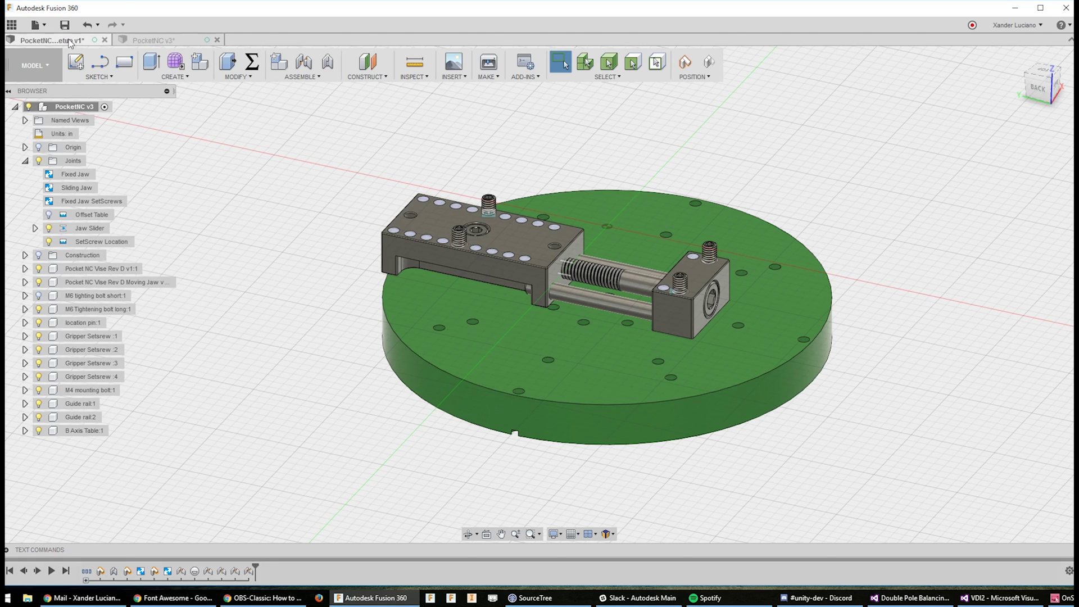
scroll(755, 168, down, 1)
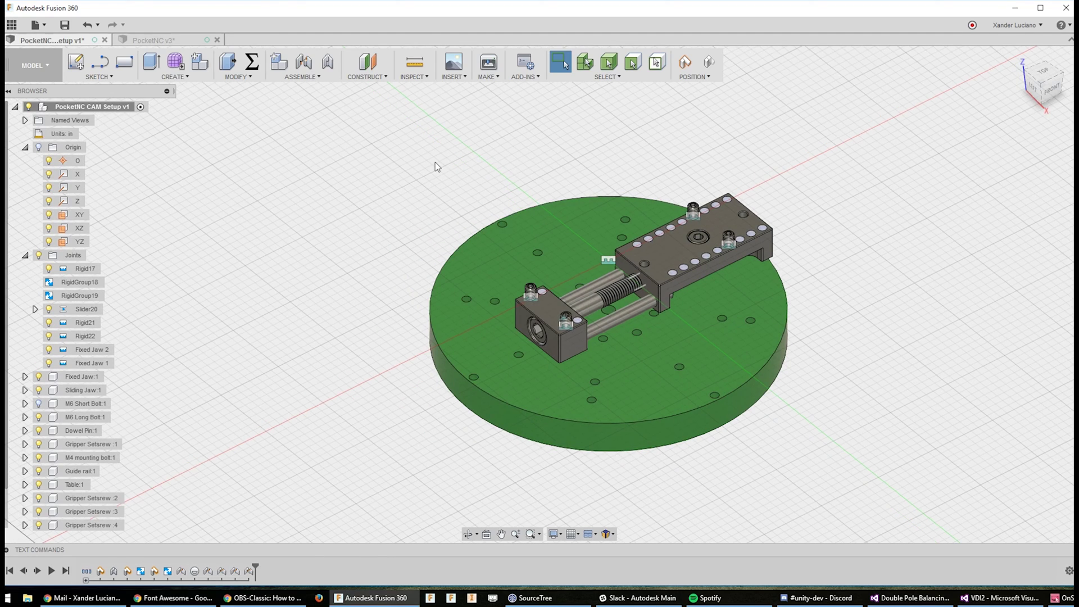
click(302, 76)
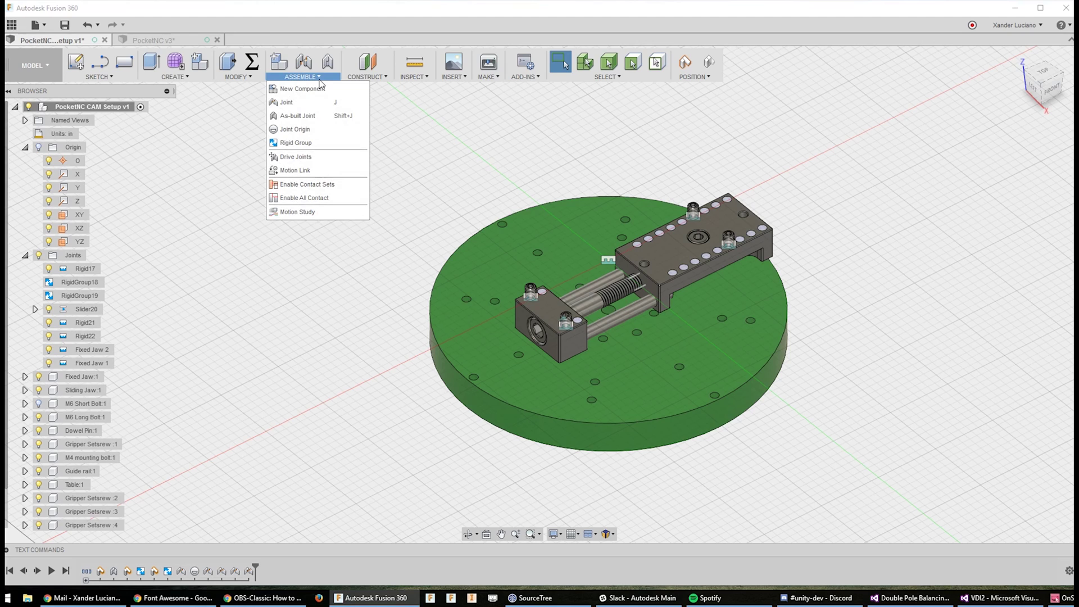
click(298, 116)
click(729, 317)
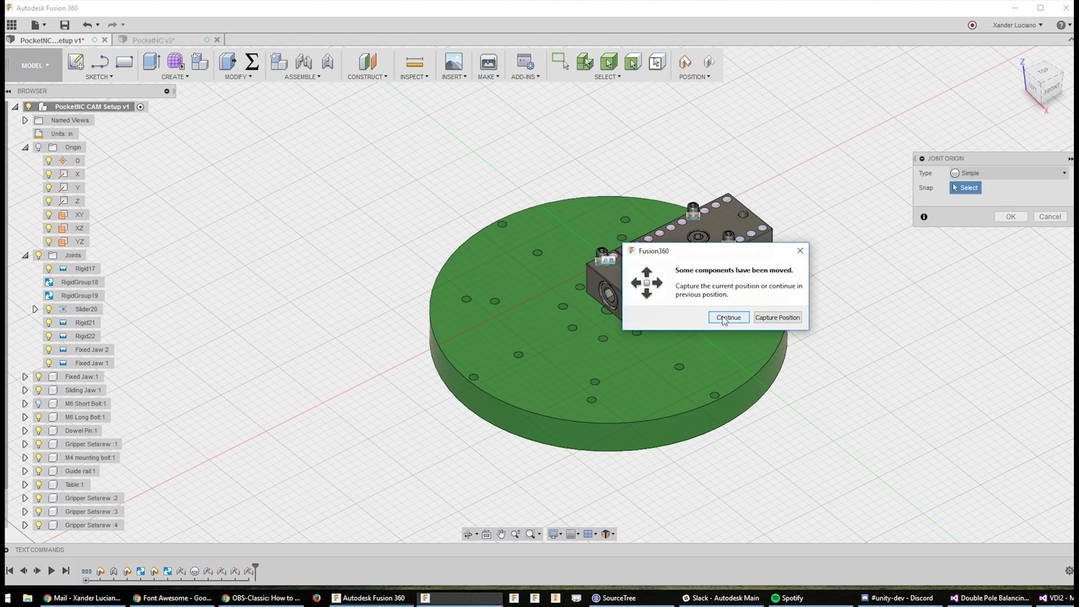
click(1020, 173)
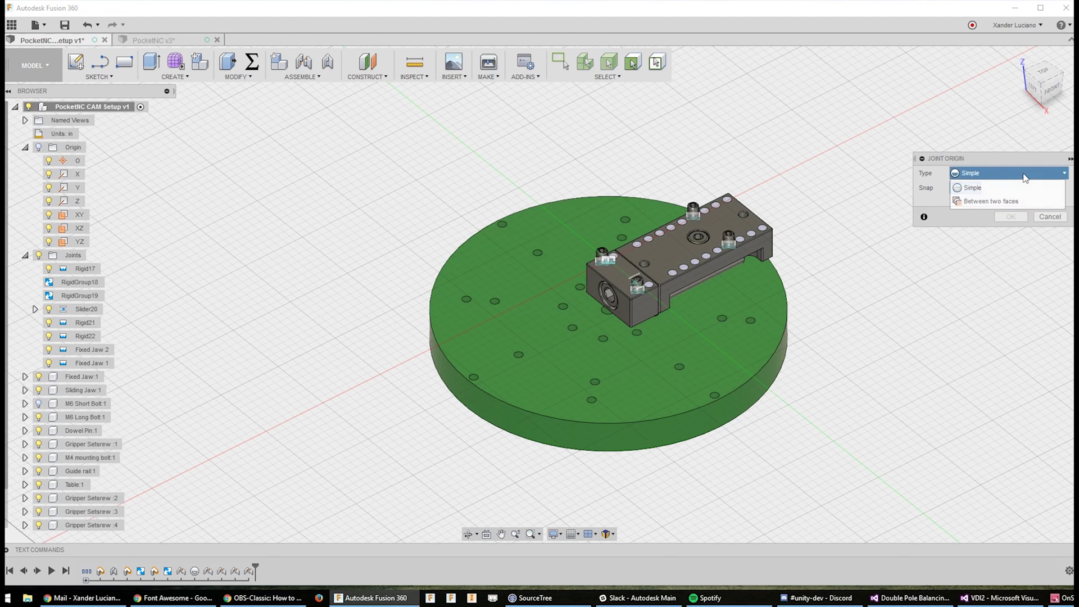
click(1026, 205)
Define the joint origin between the Fixed Jaw's two long side faces, snapped to the hole centre at the end away from the Sliding Jaw.
scroll(787, 178, up, 5)
mouse_move(731, 171)
shift+middle_down()
mouse_move(773, 160)
mouse_move(751, 175)
shift+middle_up()
shift+middle_drag(751, 208, 732, 220)
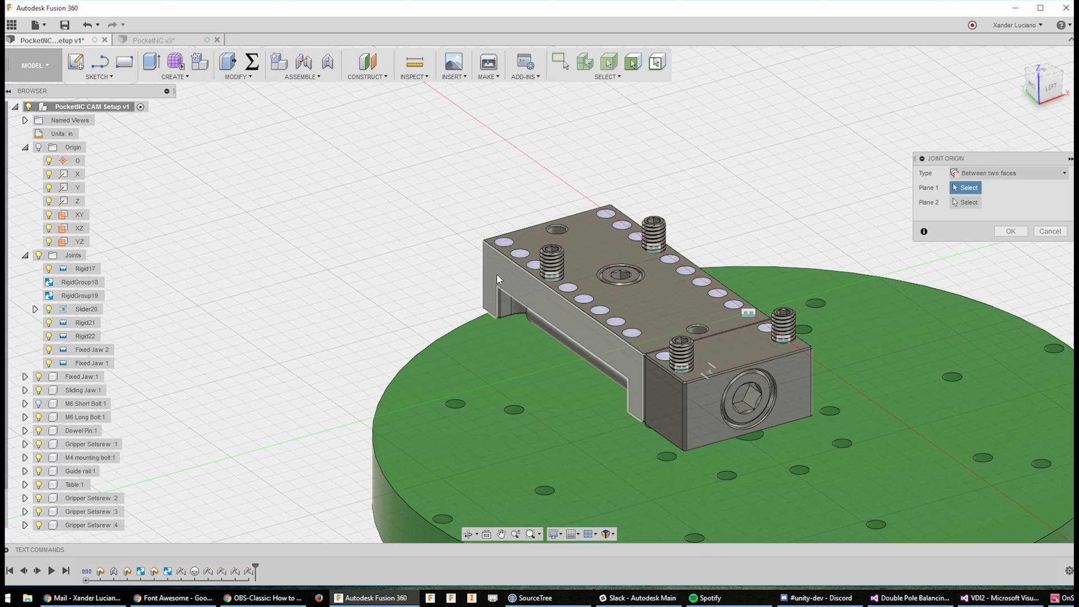
click(499, 280)
shift+middle_drag(860, 219, 720, 242)
click(720, 244)
shift+middle_drag(803, 197, 598, 298)
scroll(590, 311, down, 3)
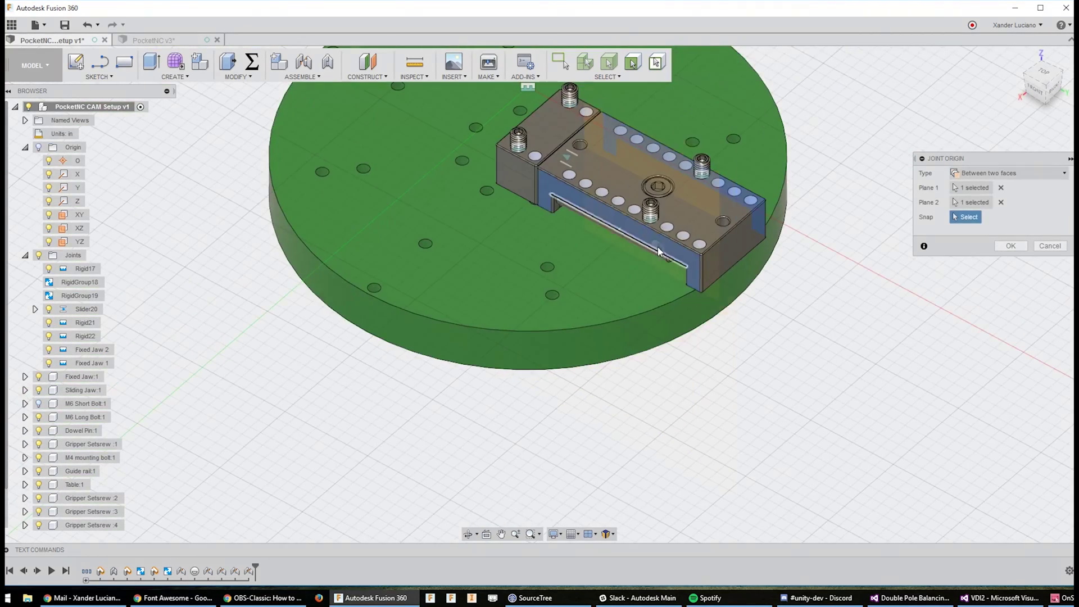
scroll(726, 214, up, 5)
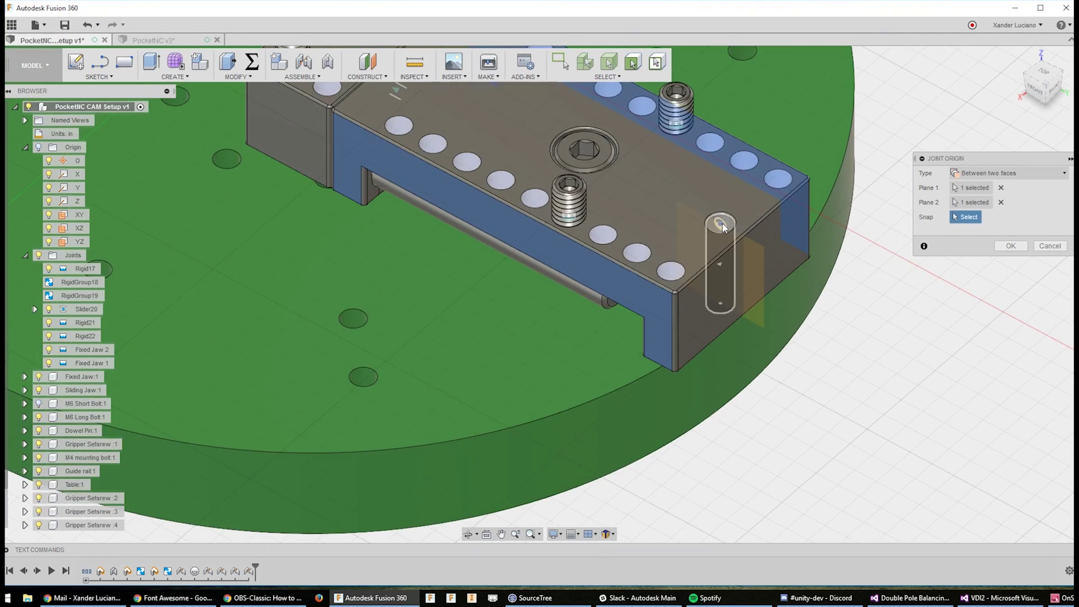
click(722, 224)
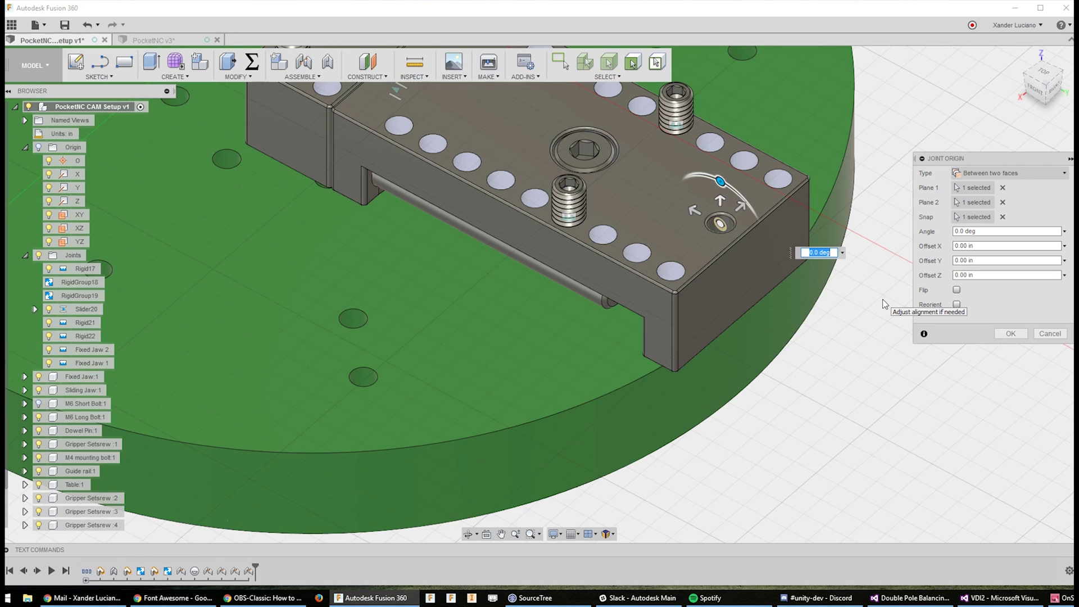
scroll(753, 404, down, 5)
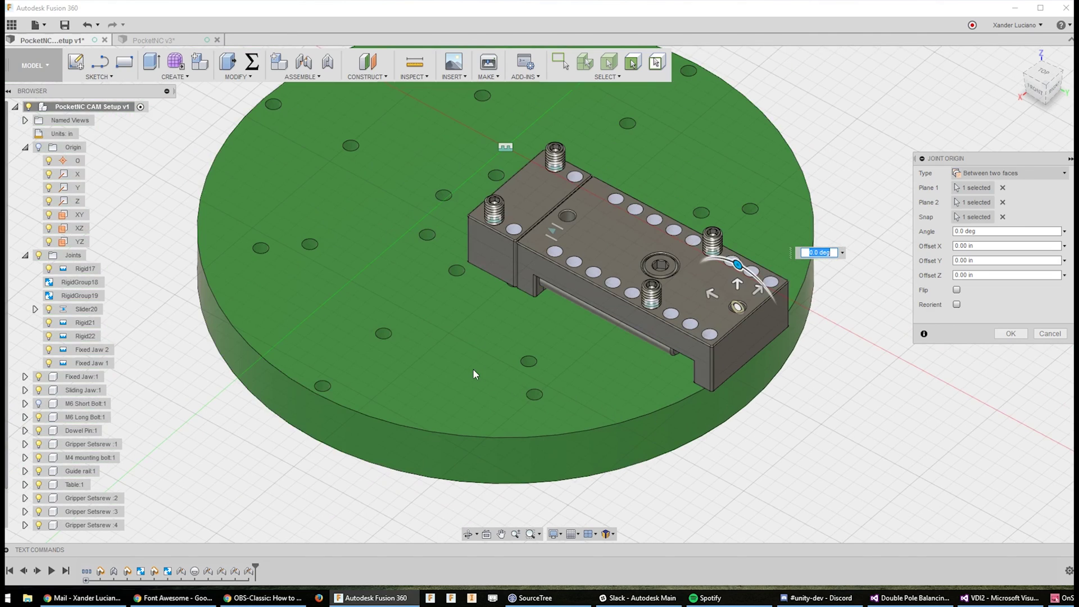